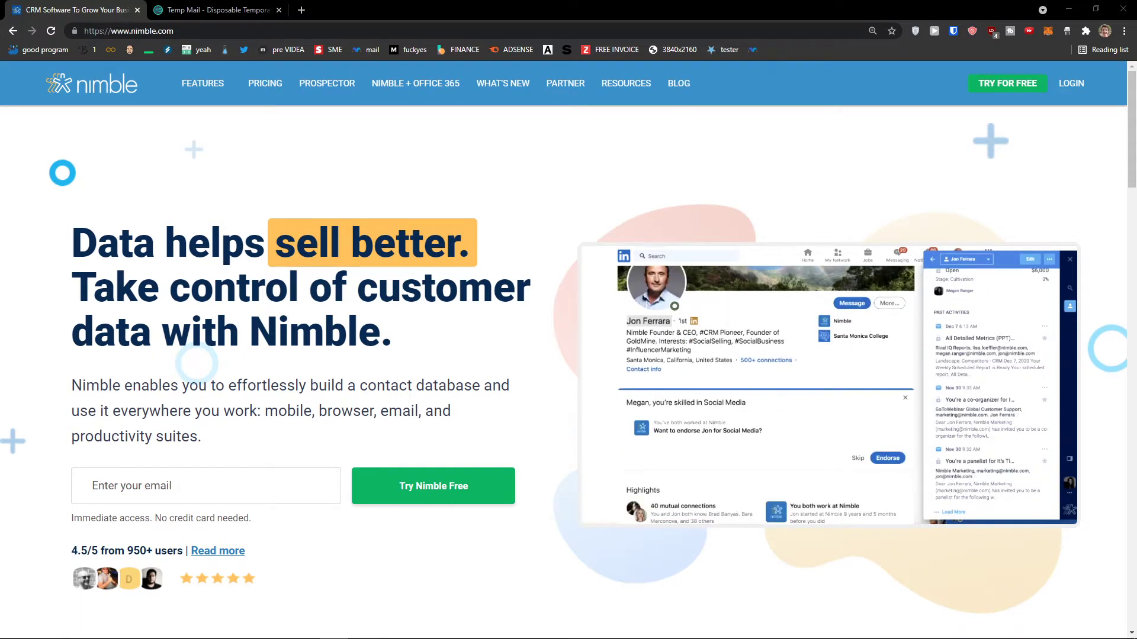
Leave the Nimble homepage for the Temp Mail tab showing the disposable email address.
{"action": "scroll", "coordinate": [37, 447], "scroll_direction": "down", "scroll_amount": 2}
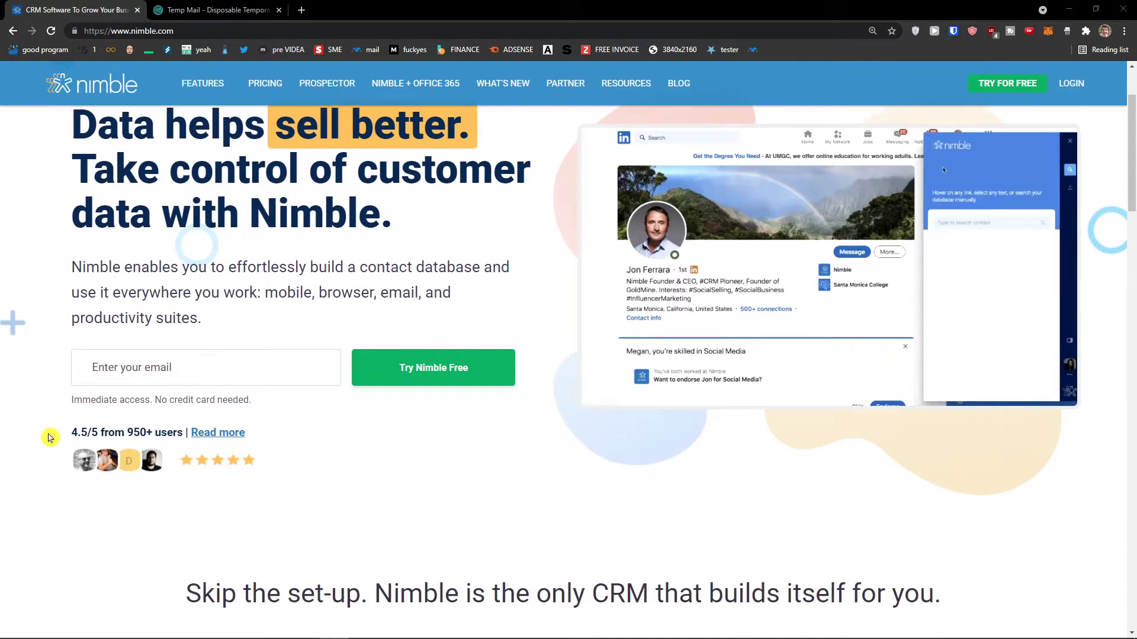
{"action": "scroll", "coordinate": [42, 438], "scroll_direction": "up", "scroll_amount": 1}
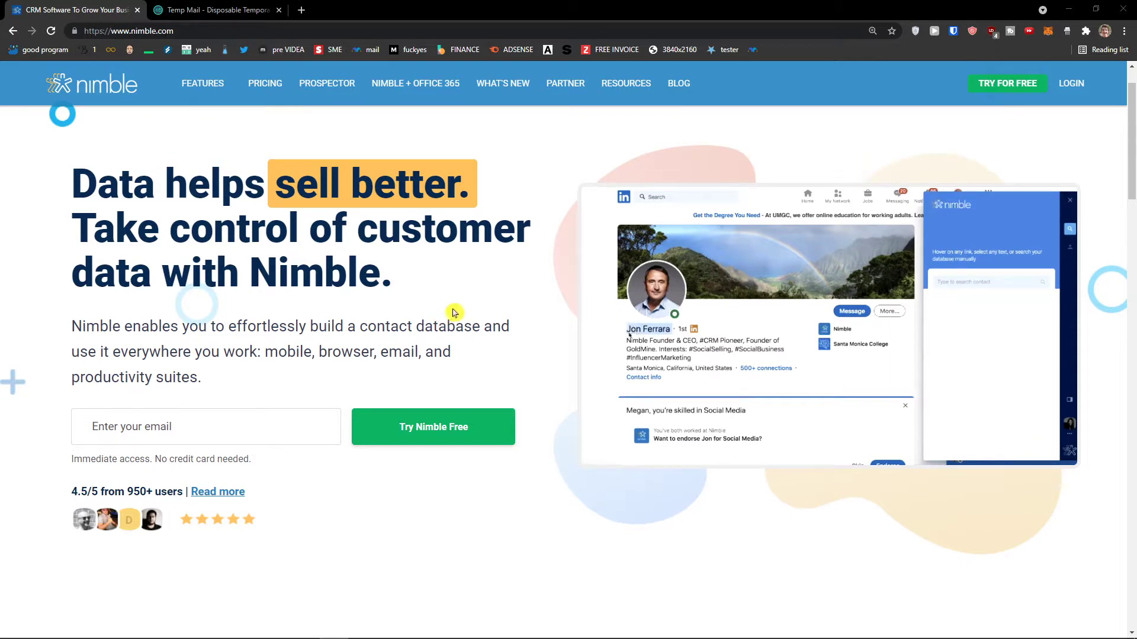
{"action": "left_click", "coordinate": [249, 10]}
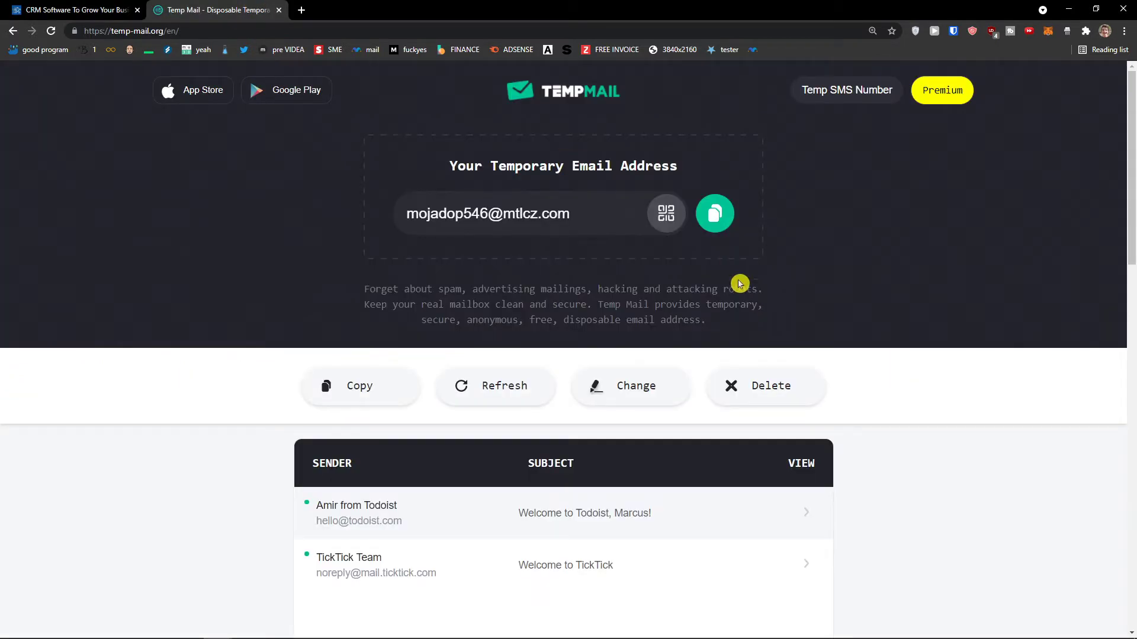
Copy the temporary email address into the Nimble signup email field.
{"action": "left_click", "coordinate": [715, 213]}
{"action": "left_click", "coordinate": [69, 11]}
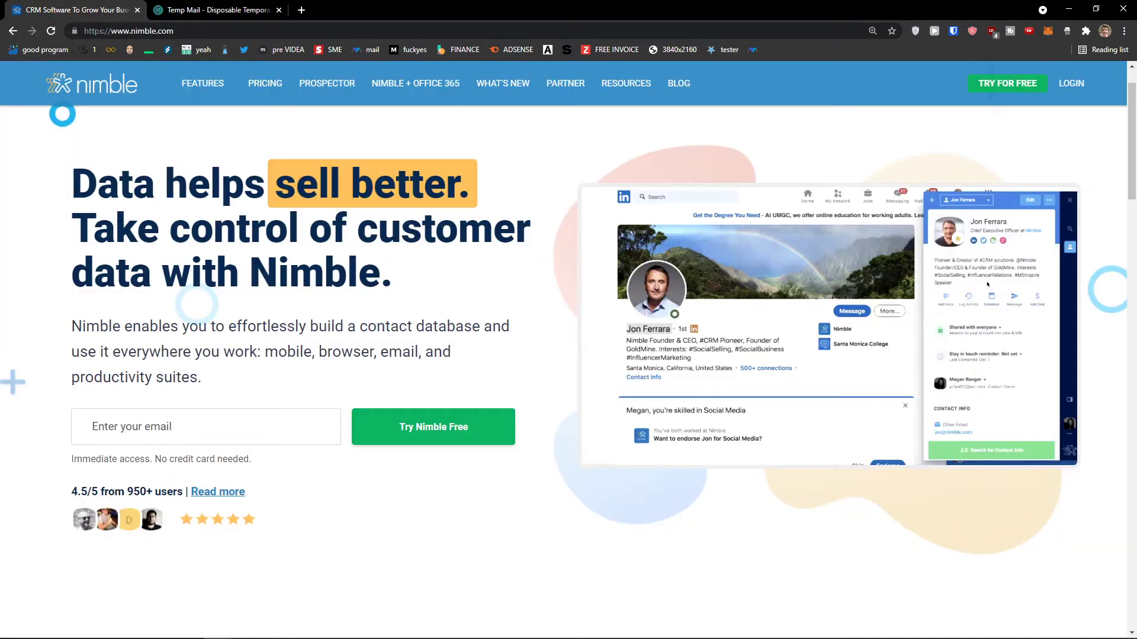
{"action": "left_click", "coordinate": [267, 417]}
{"action": "key", "text": "ctrl+v"}
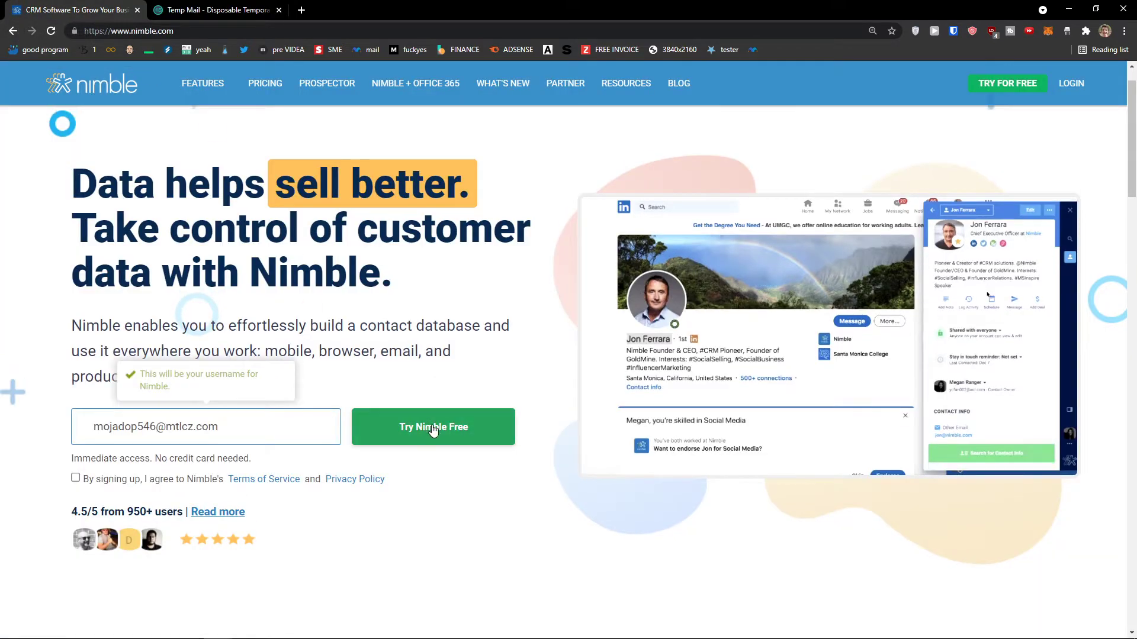
Accept the terms of service and start the Nimble free trial.
{"action": "left_click", "coordinate": [431, 427]}
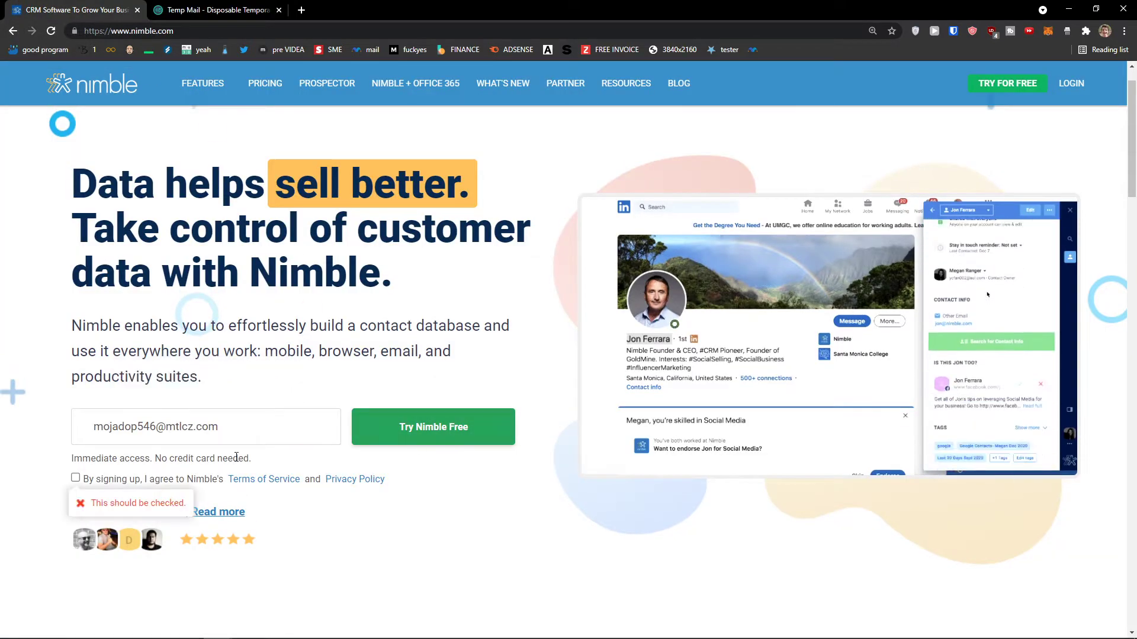
{"action": "left_click", "coordinate": [75, 477]}
{"action": "left_click", "coordinate": [401, 424]}
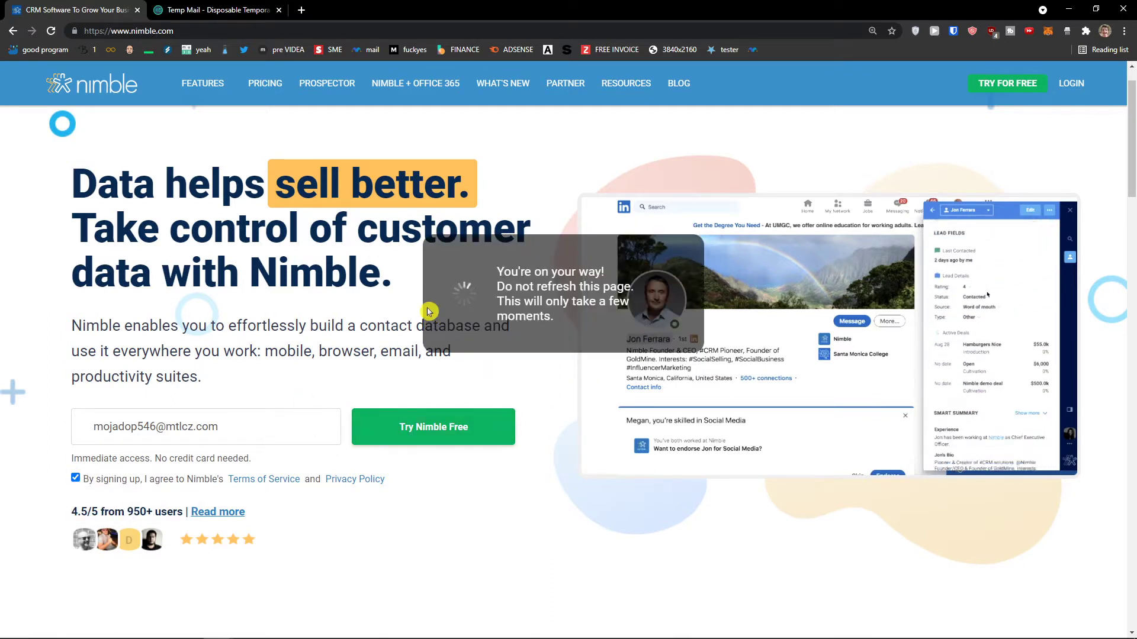
{"action": "scroll", "coordinate": [428, 312], "scroll_direction": "down", "scroll_amount": 1}
{"action": "scroll", "coordinate": [428, 312], "scroll_direction": "up", "scroll_amount": 1}
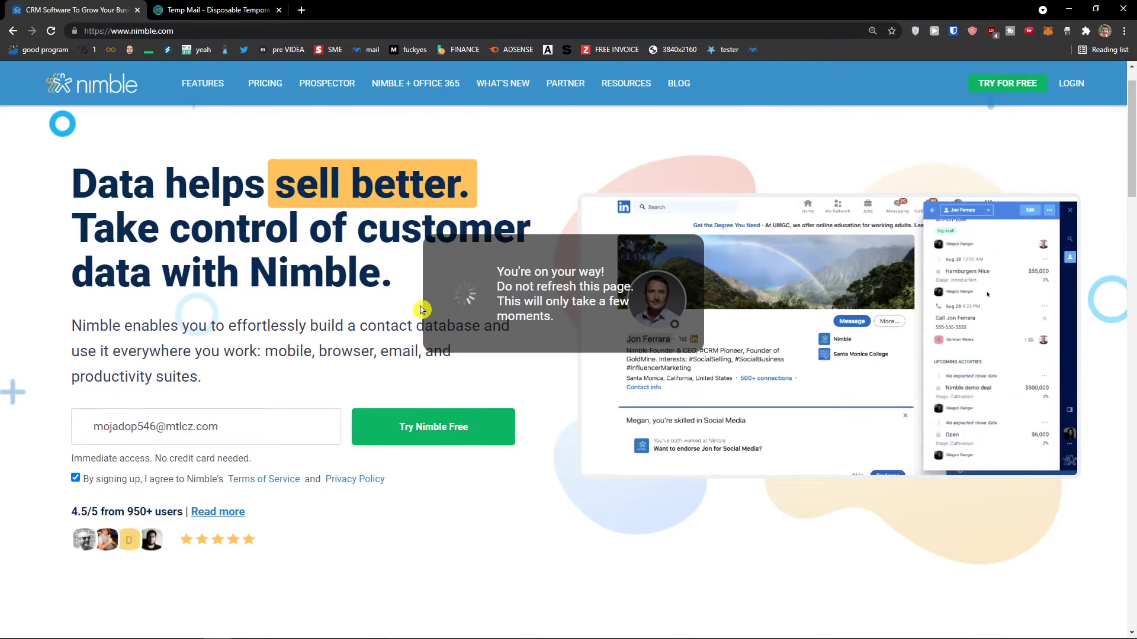
{"action": "scroll", "coordinate": [401, 310], "scroll_direction": "up", "scroll_amount": 1}
{"action": "scroll", "coordinate": [403, 310], "scroll_direction": "down", "scroll_amount": 1}
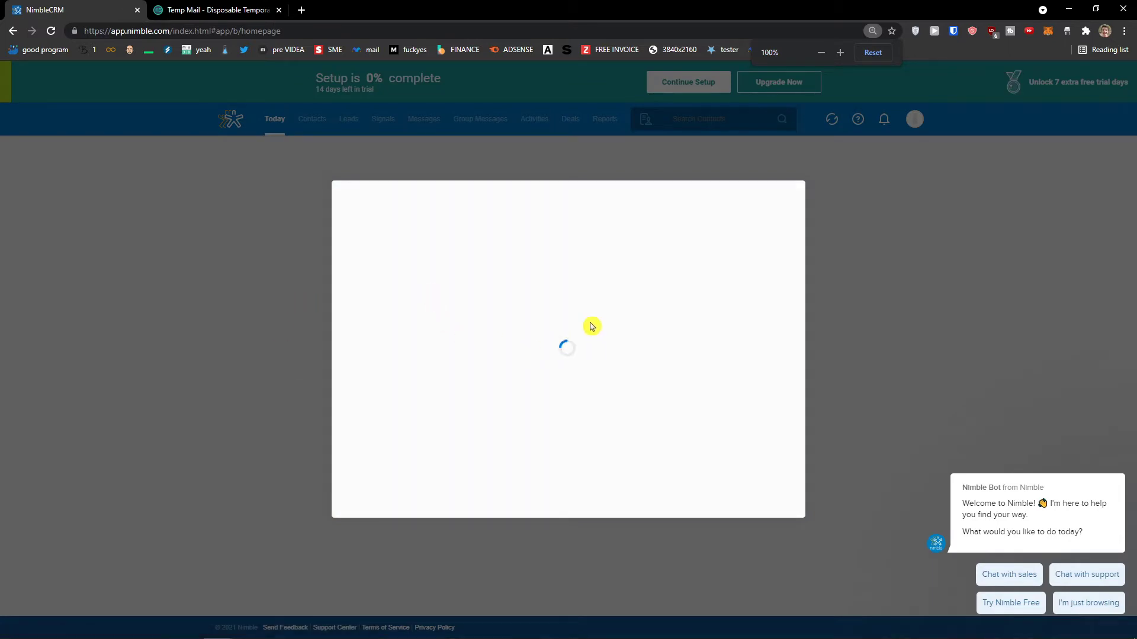
Zoom to 110%, enter and confirm a password, first name, and company Sun wei s. r. o.
{"action": "left_click", "coordinate": [447, 304]}
{"action": "key", "text": "ctrl+plus"}
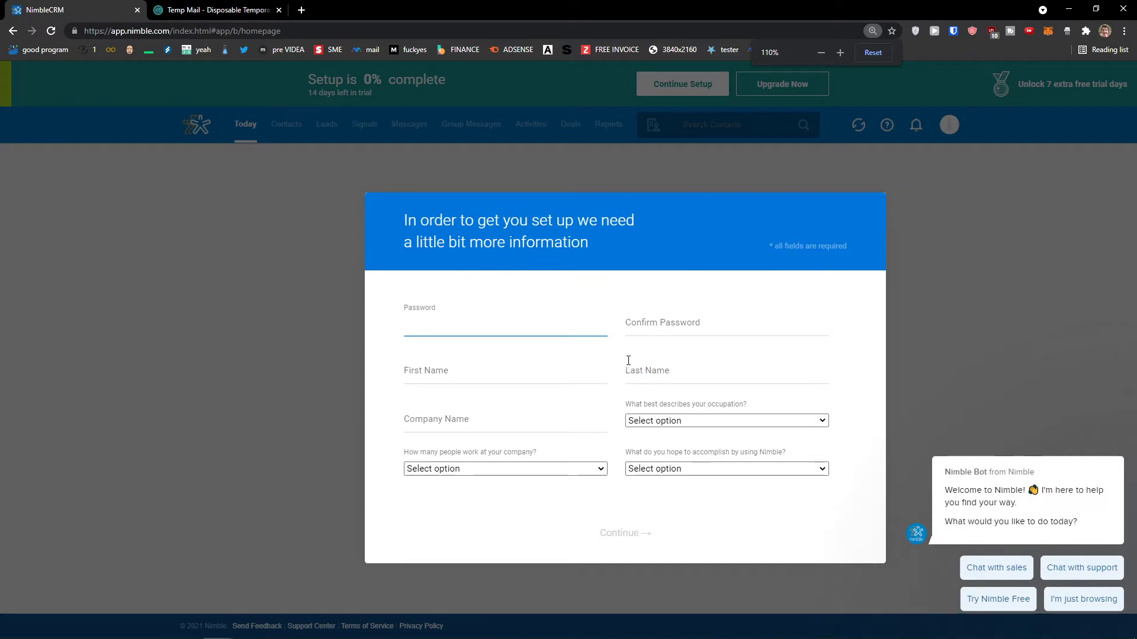
{"action": "type", "text": "aaa"}
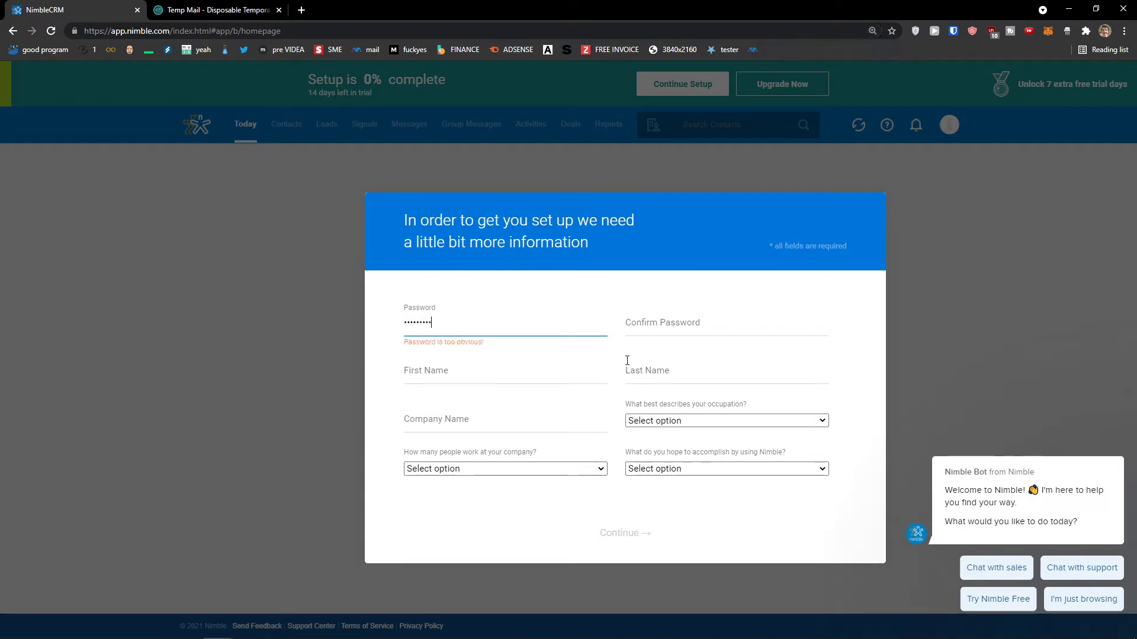
{"action": "key", "text": "Tab"}
{"action": "type", "text": "aaaaaaaa"}
{"action": "key", "text": "Tab"}
{"action": "type", "text": "Marcus"}
{"action": "left_click", "coordinate": [628, 365]}
{"action": "key", "text": "Tab"}
{"action": "type", "text": "Sun wei s. r"}
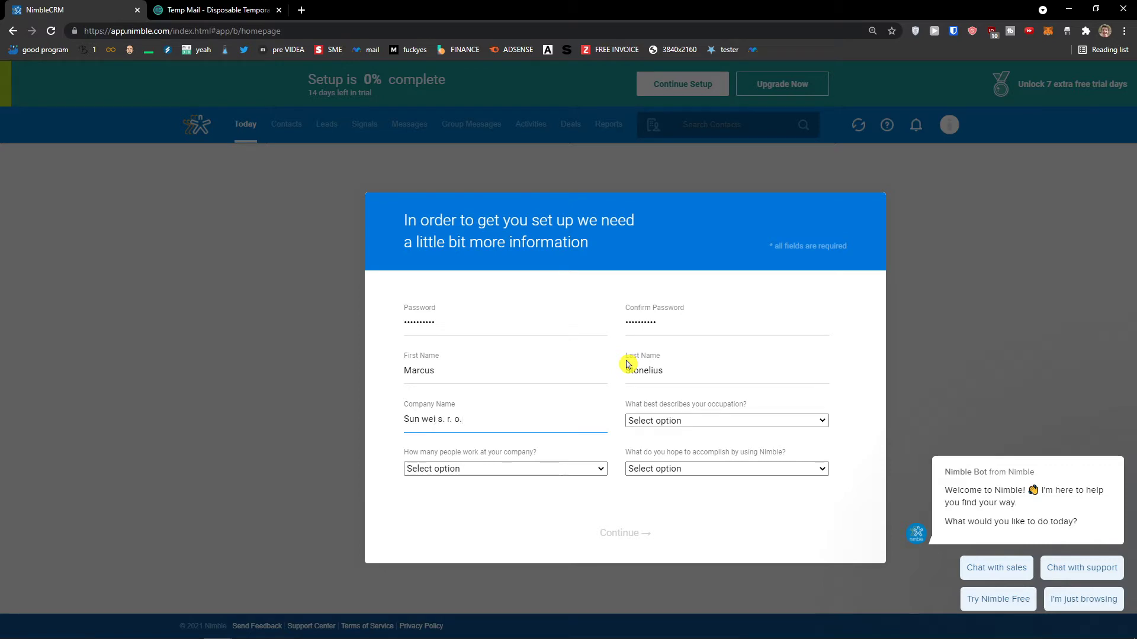
Choose Solopreneur / Consultant, 2-5 employees and managing day-to-day engagements, then continue.
{"action": "left_click", "coordinate": [684, 419]}
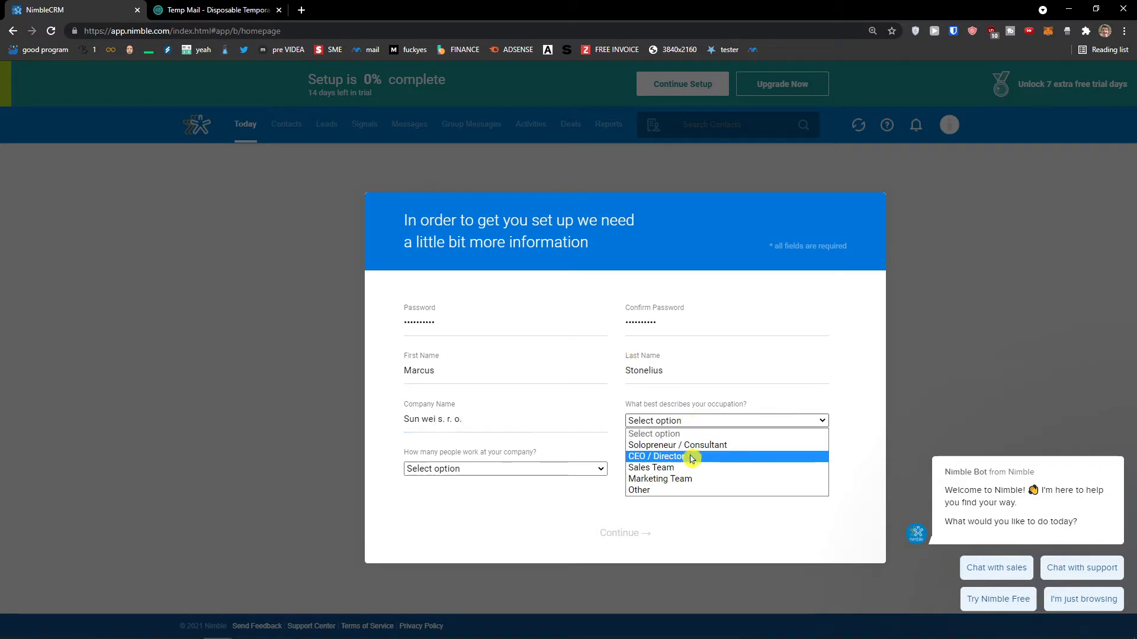
{"action": "left_click", "coordinate": [717, 445]}
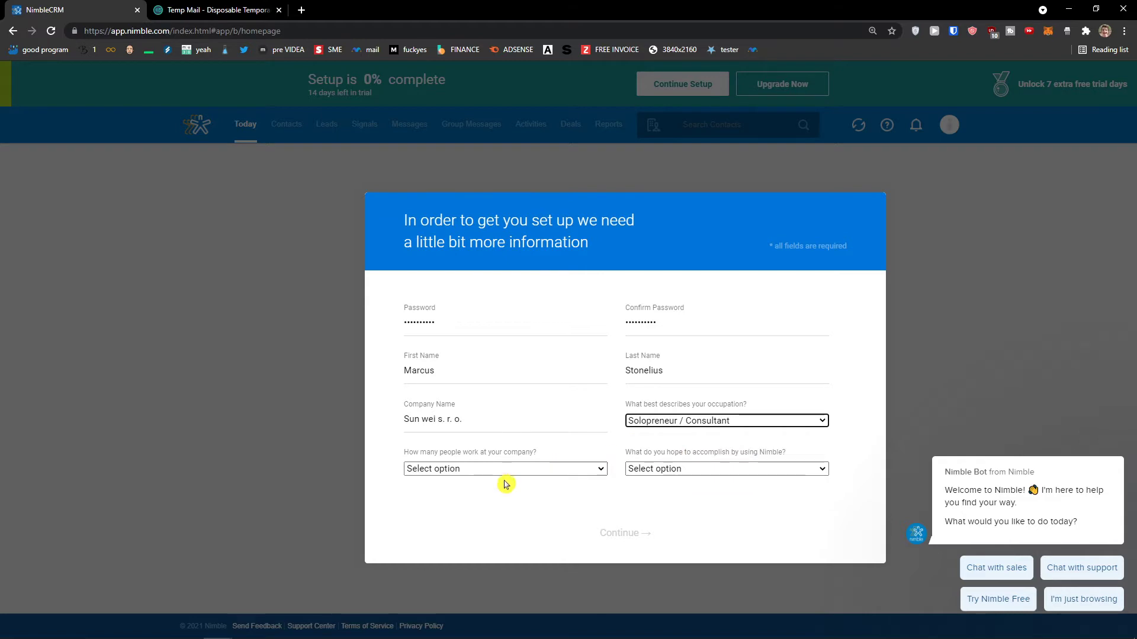
{"action": "left_click", "coordinate": [509, 469]}
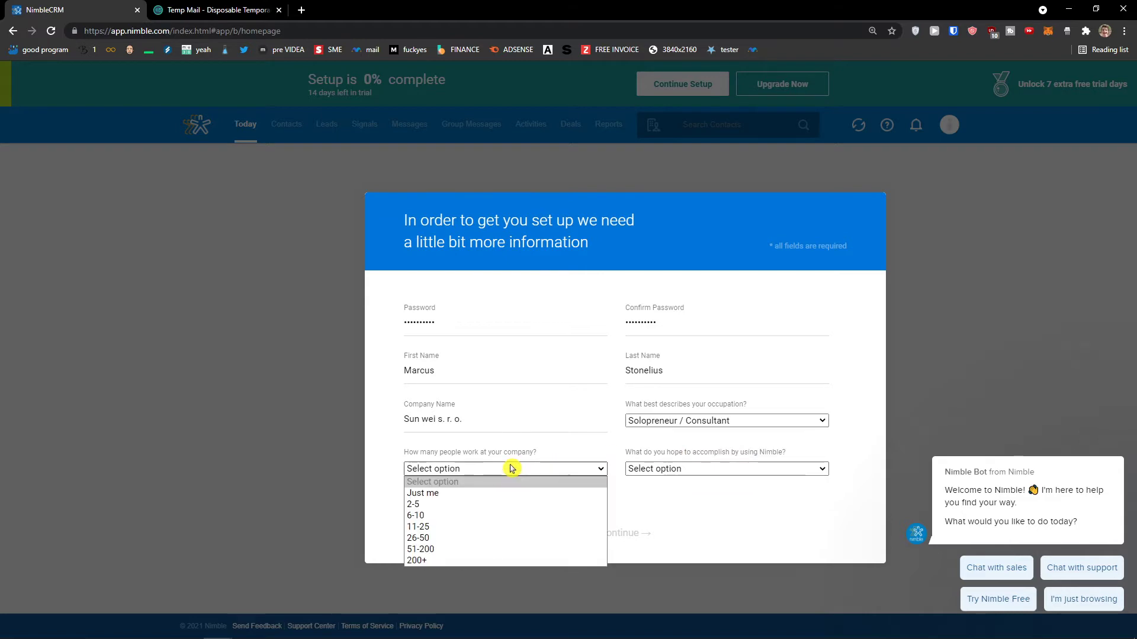
{"action": "left_click", "coordinate": [482, 493]}
{"action": "left_click", "coordinate": [507, 469]}
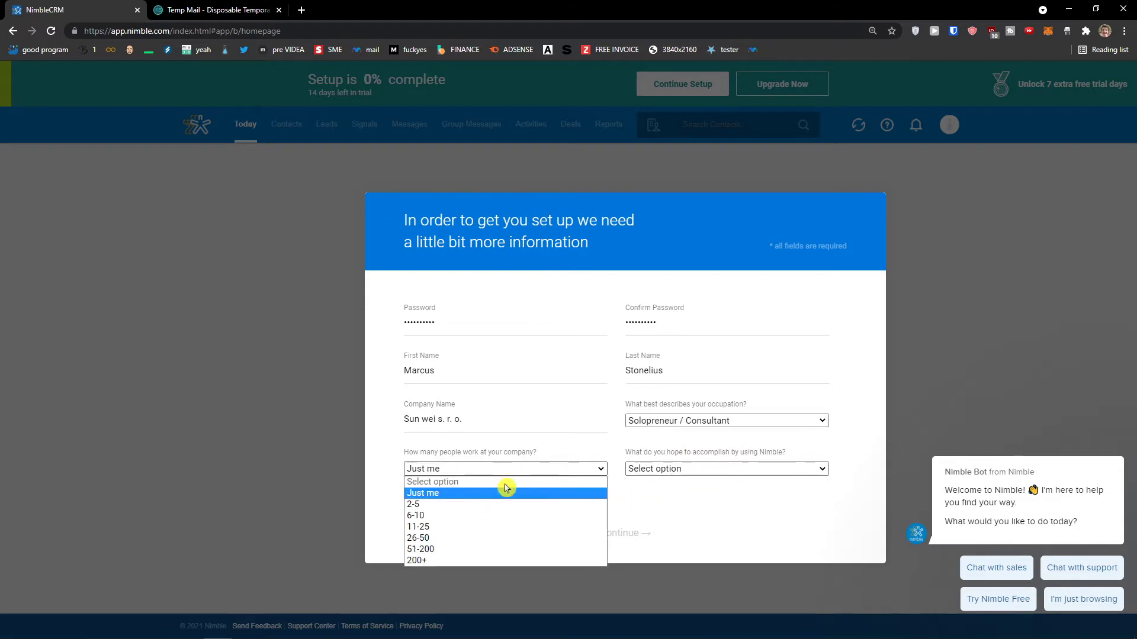
{"action": "left_click", "coordinate": [477, 504]}
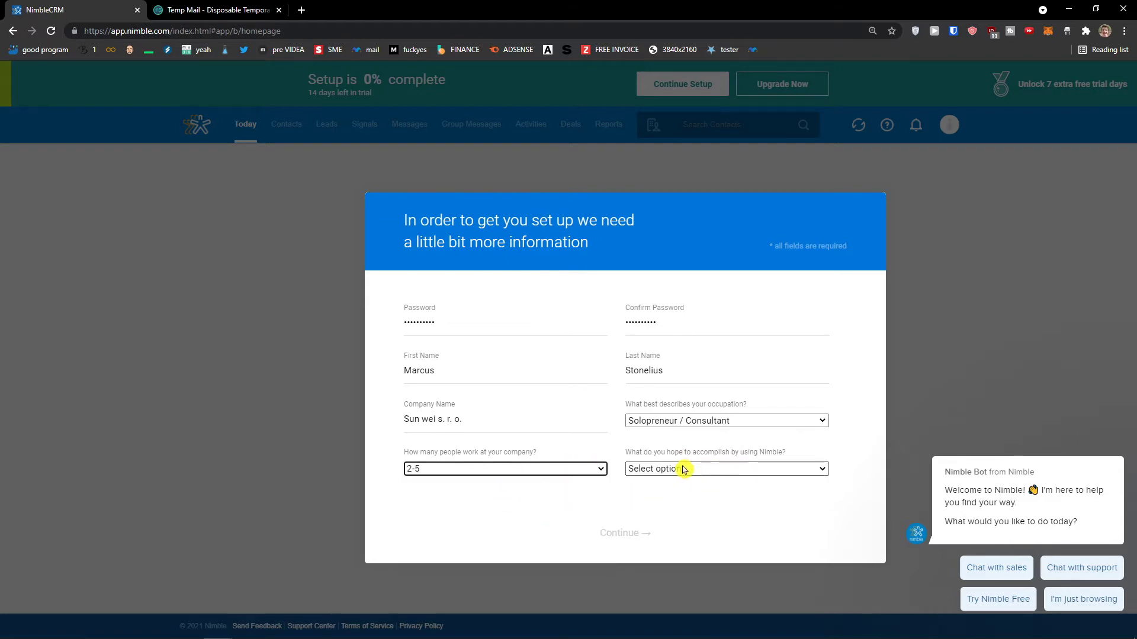
{"action": "left_click", "coordinate": [641, 472]}
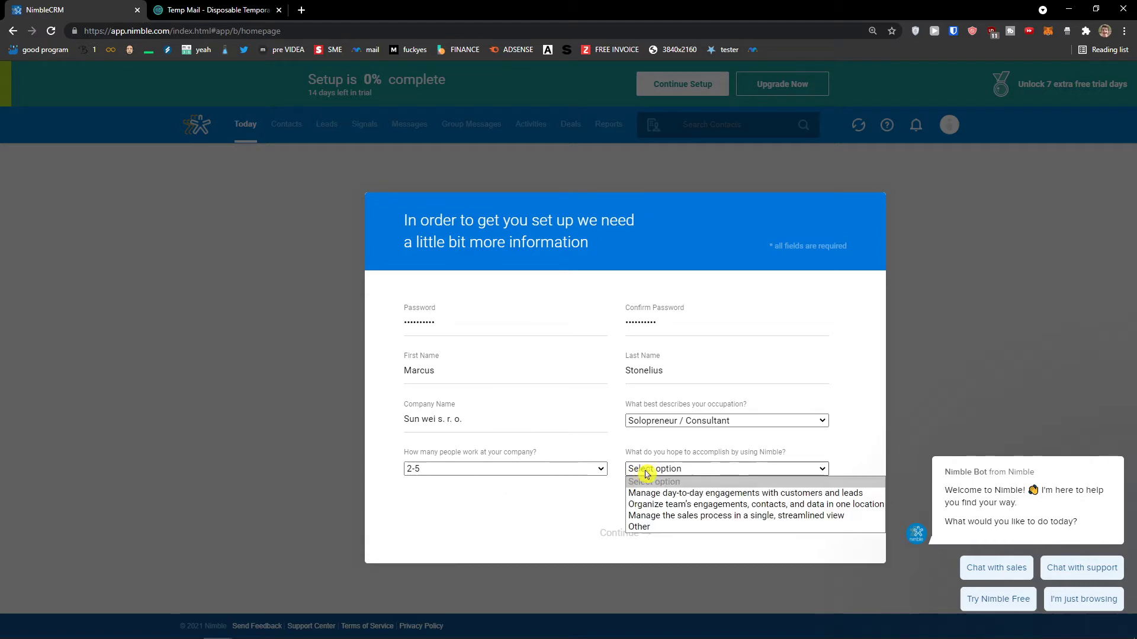
{"action": "left_click", "coordinate": [675, 499]}
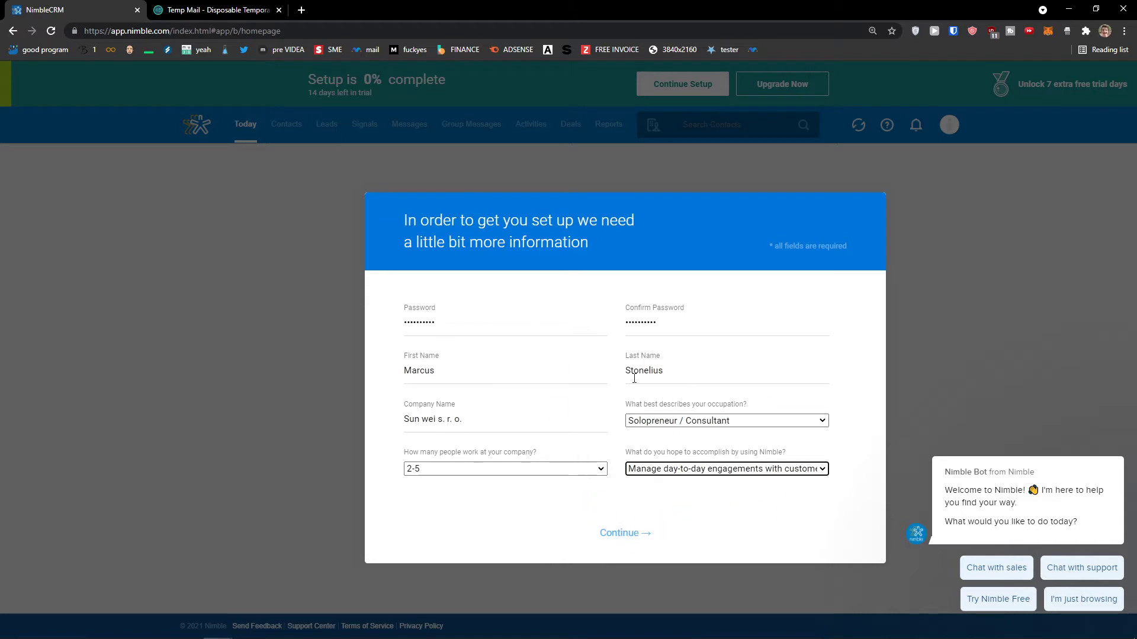
{"action": "left_click", "coordinate": [653, 534]}
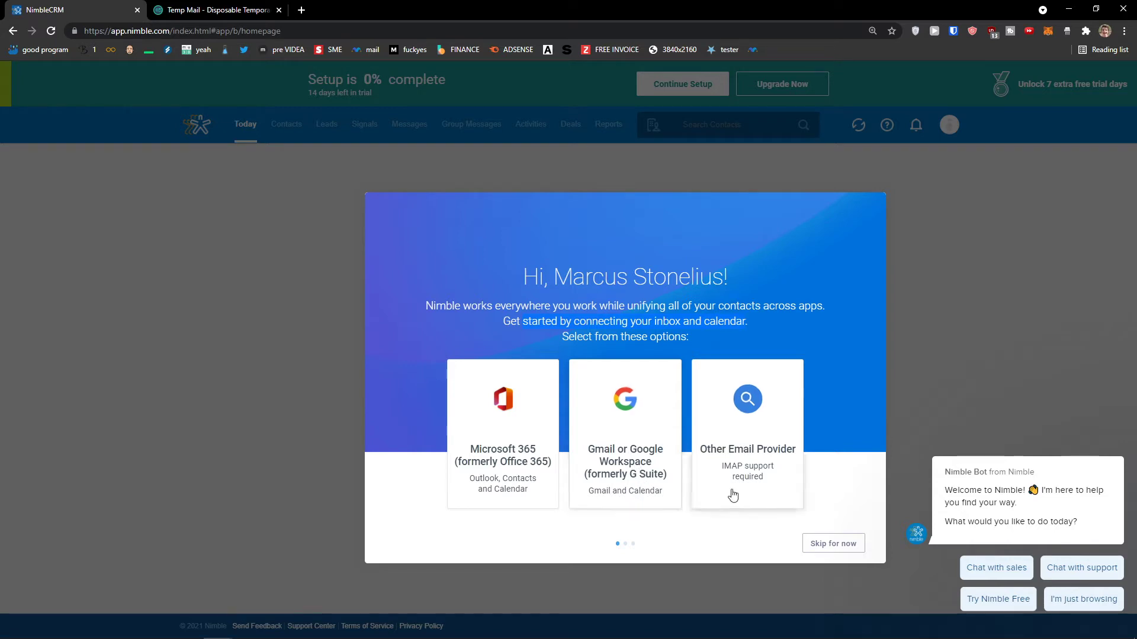
Skip connecting an email provider and finish the welcome walkthrough with Start Nimbling.
{"action": "left_click", "coordinate": [855, 553]}
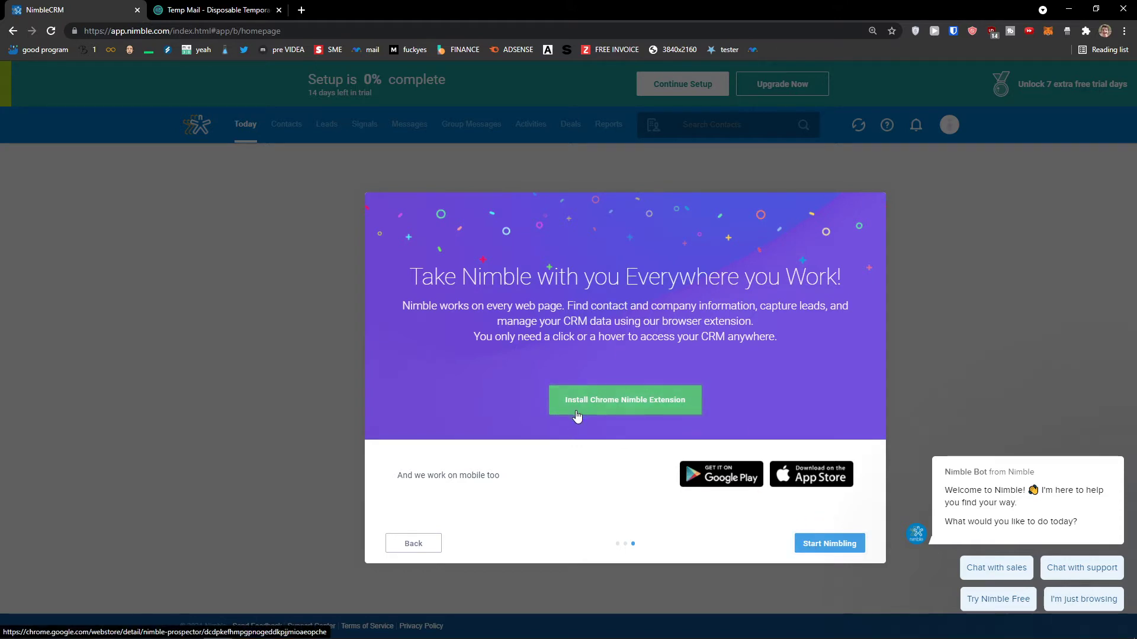
{"action": "left_click", "coordinate": [829, 543]}
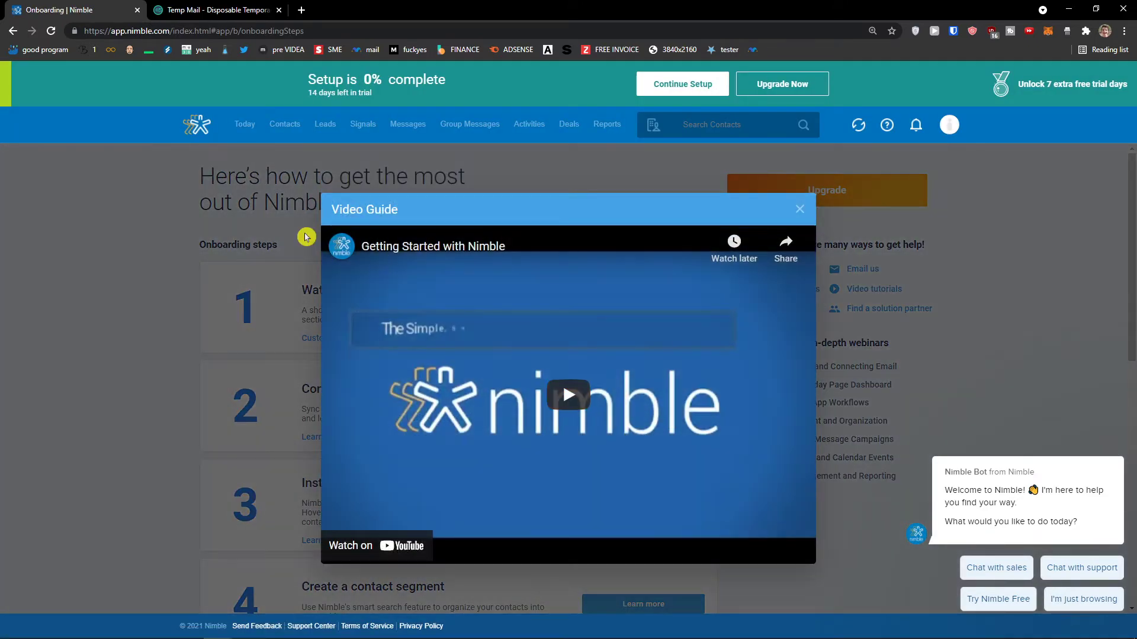
Close the Getting Started video guide and review the onboarding setup tasks.
{"action": "left_click", "coordinate": [250, 221]}
{"action": "scroll", "coordinate": [474, 261], "scroll_direction": "down", "scroll_amount": 2}
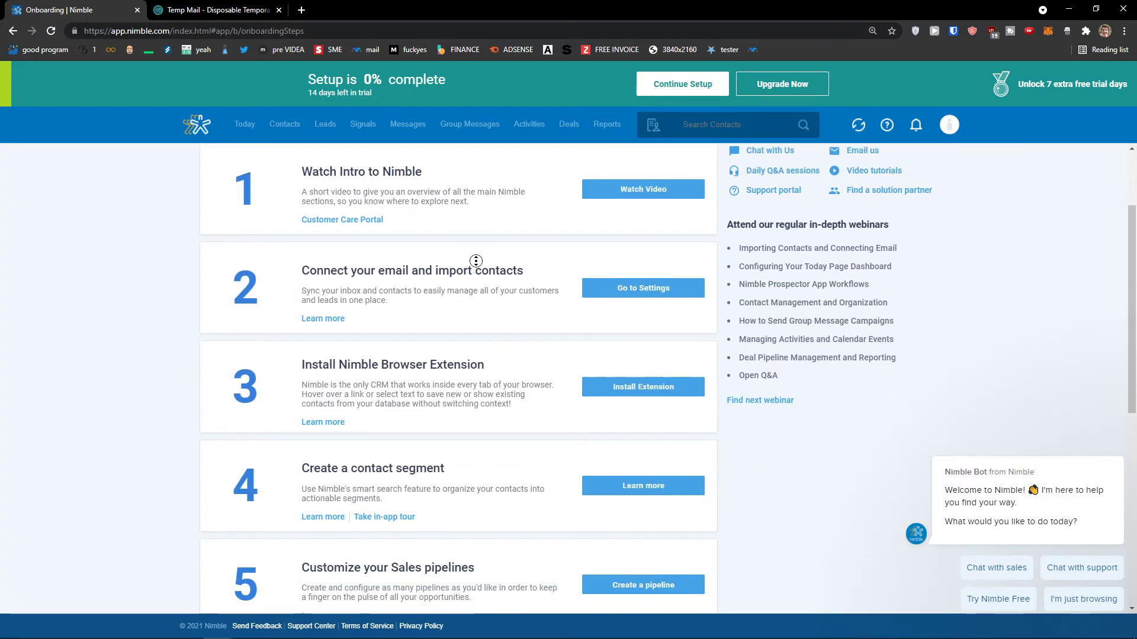
{"action": "scroll", "coordinate": [457, 198], "scroll_direction": "up", "scroll_amount": 3}
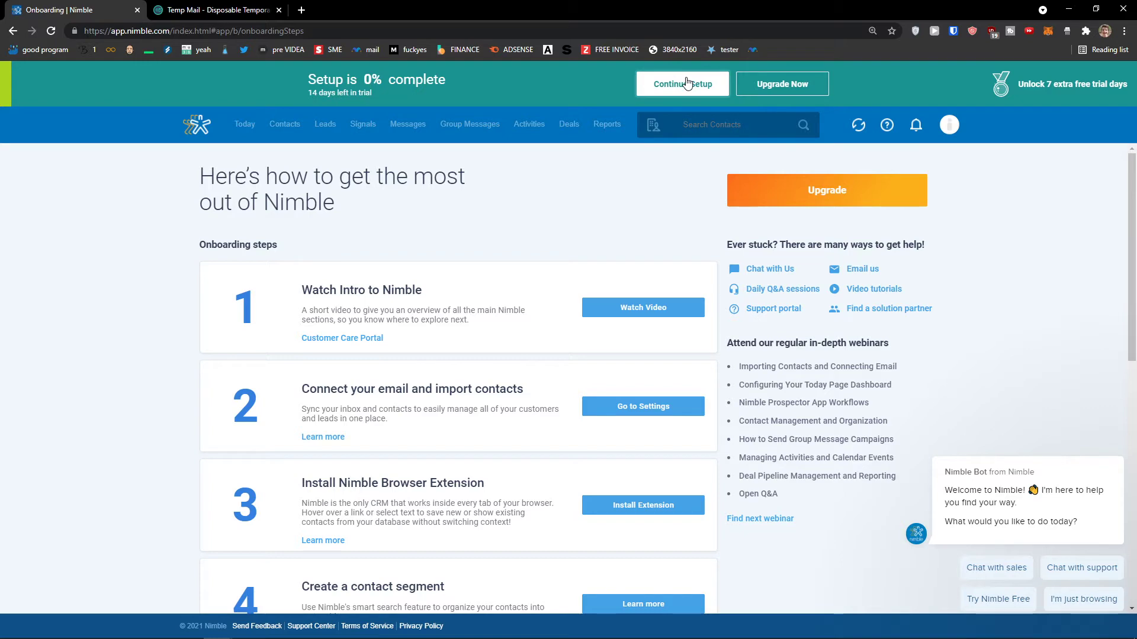
{"action": "scroll", "coordinate": [460, 248], "scroll_direction": "down", "scroll_amount": 3}
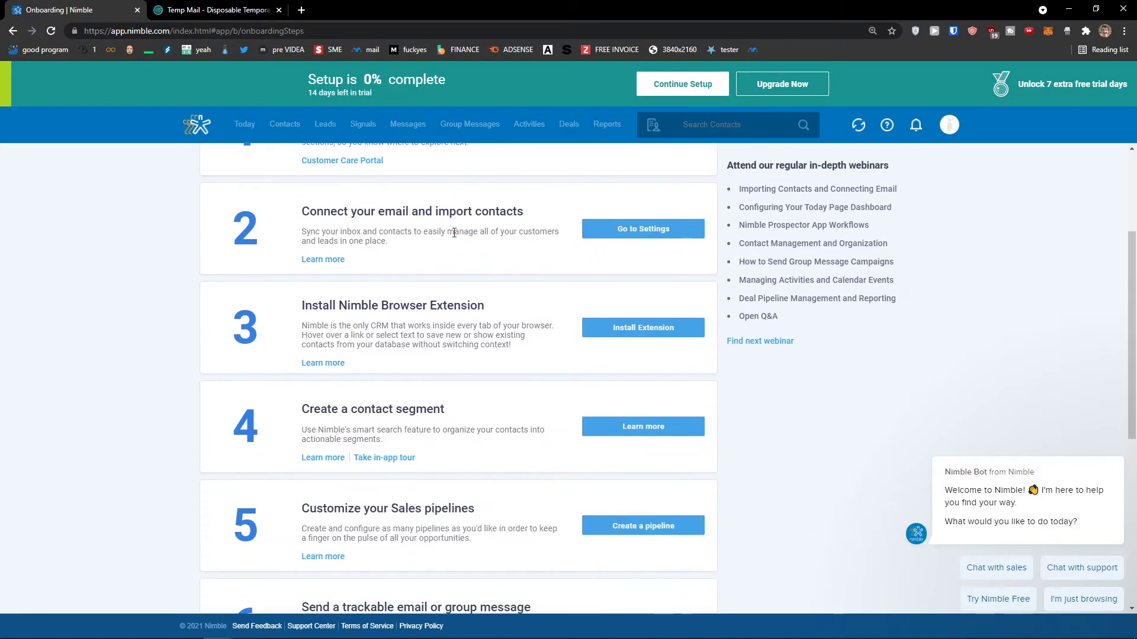
{"action": "scroll", "coordinate": [356, 237], "scroll_direction": "up", "scroll_amount": 2}
Open the Today dashboard after rechecking the onboarding steps page.
{"action": "left_click", "coordinate": [249, 131]}
{"action": "left_click", "coordinate": [689, 82]}
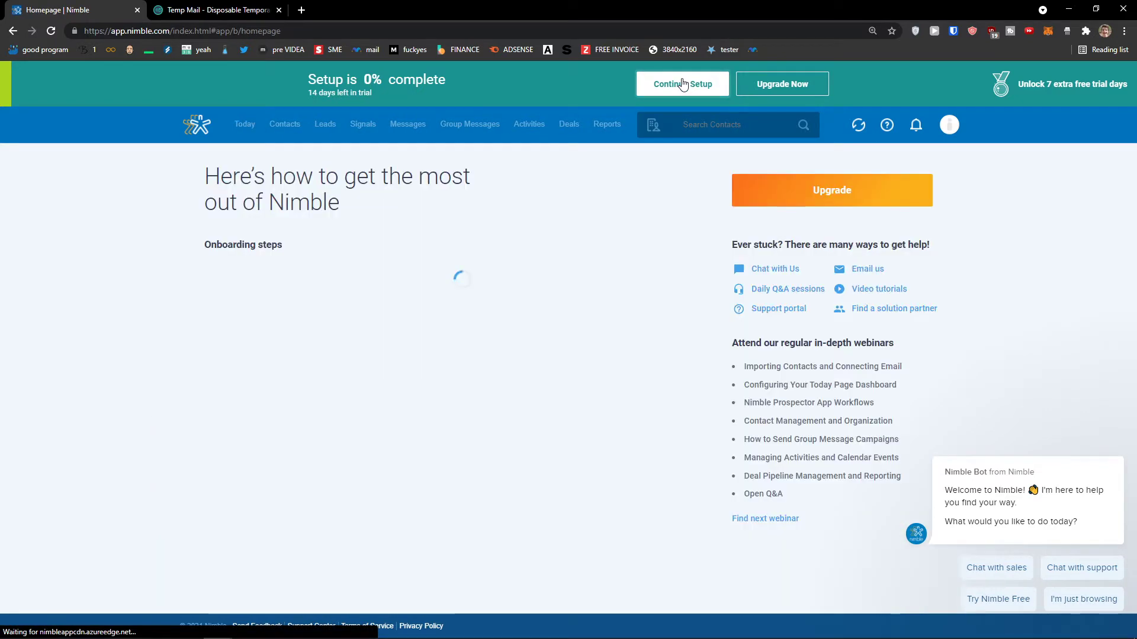
{"action": "scroll", "coordinate": [397, 282], "scroll_direction": "down", "scroll_amount": 3}
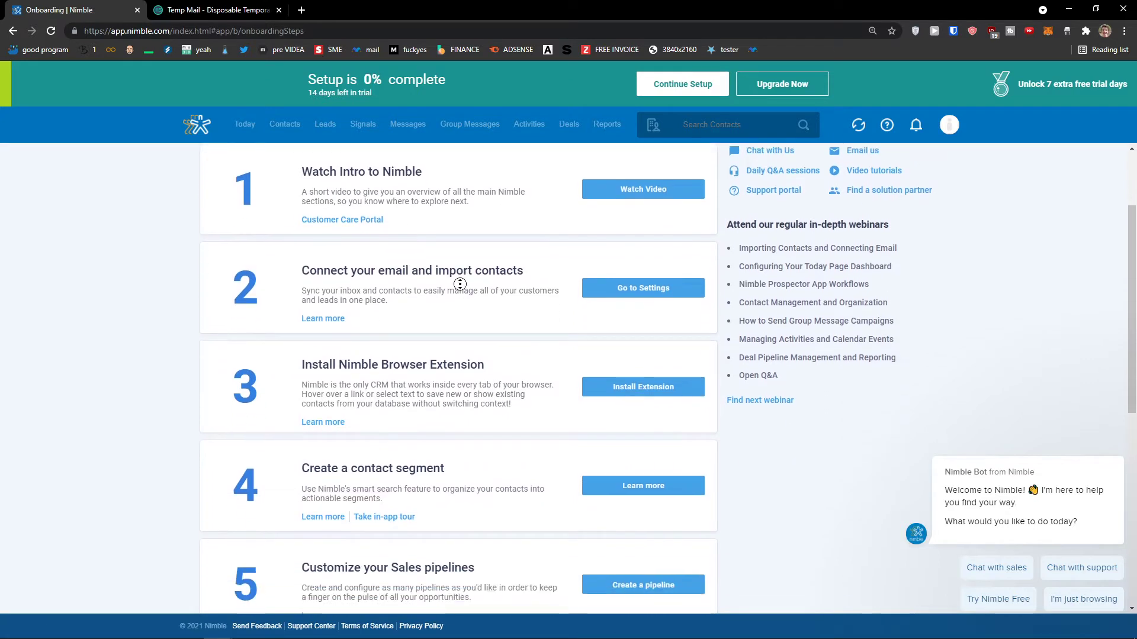
{"action": "scroll", "coordinate": [449, 305], "scroll_direction": "down", "scroll_amount": 3}
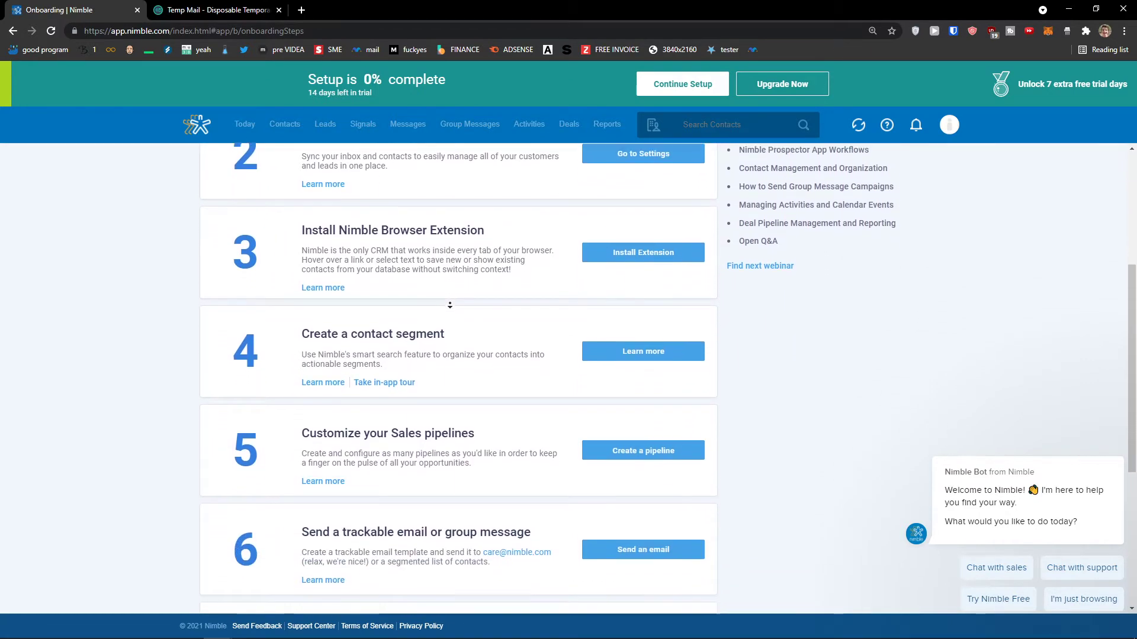
{"action": "scroll", "coordinate": [467, 306], "scroll_direction": "down", "scroll_amount": 4}
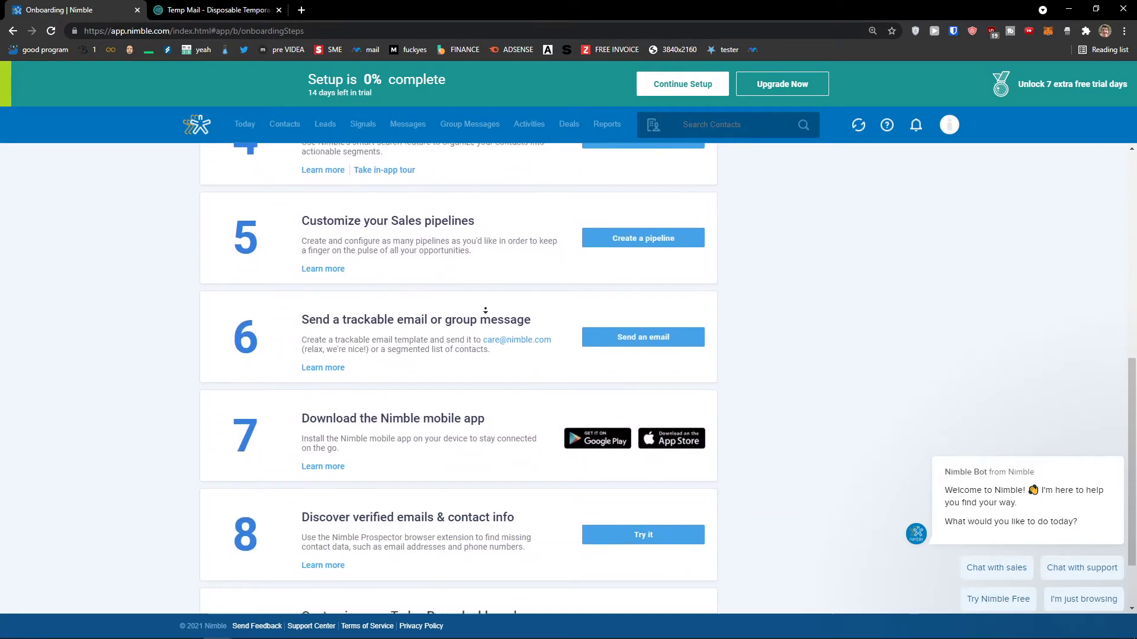
{"action": "scroll", "coordinate": [513, 373], "scroll_direction": "up", "scroll_amount": 10}
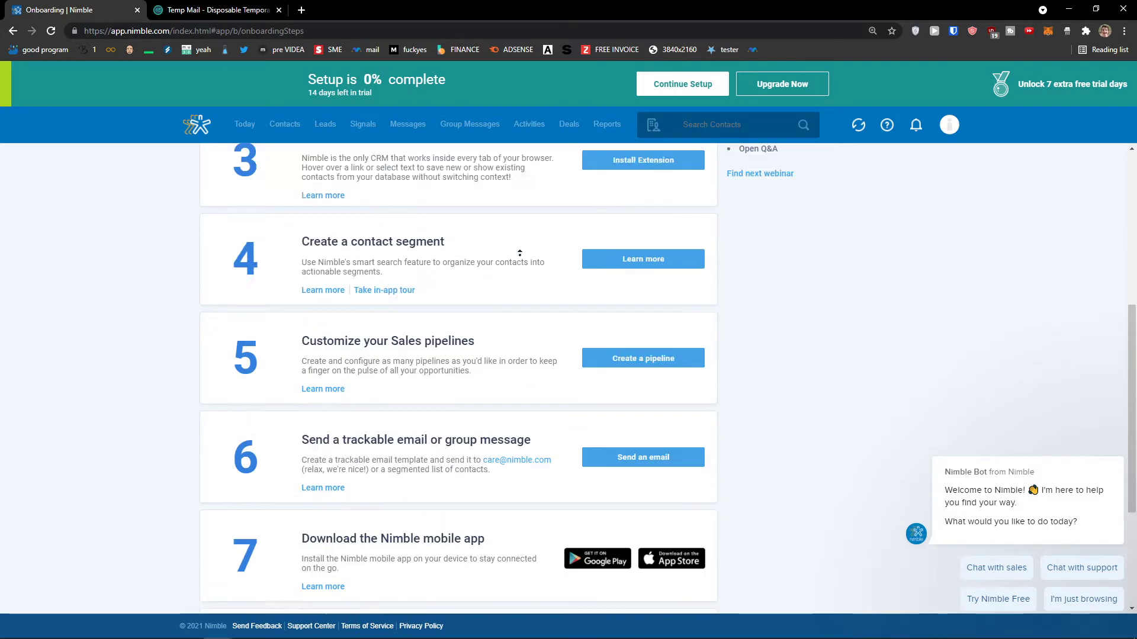
{"action": "left_click", "coordinate": [243, 124]}
Dismiss the Nimble Bot greeting, zoom the dashboard in, and go to Contacts.
{"action": "scroll", "coordinate": [568, 379], "scroll_direction": "down", "scroll_amount": 1}
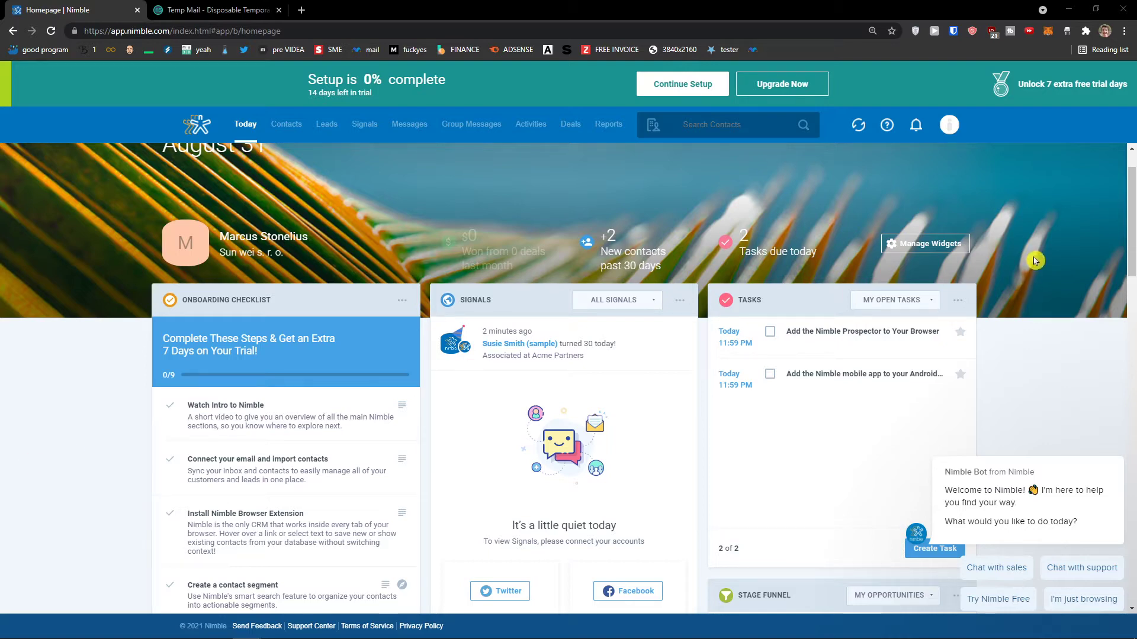
{"action": "scroll", "coordinate": [566, 327], "scroll_direction": "down", "scroll_amount": 2}
{"action": "scroll", "coordinate": [566, 328], "scroll_direction": "down", "scroll_amount": 3}
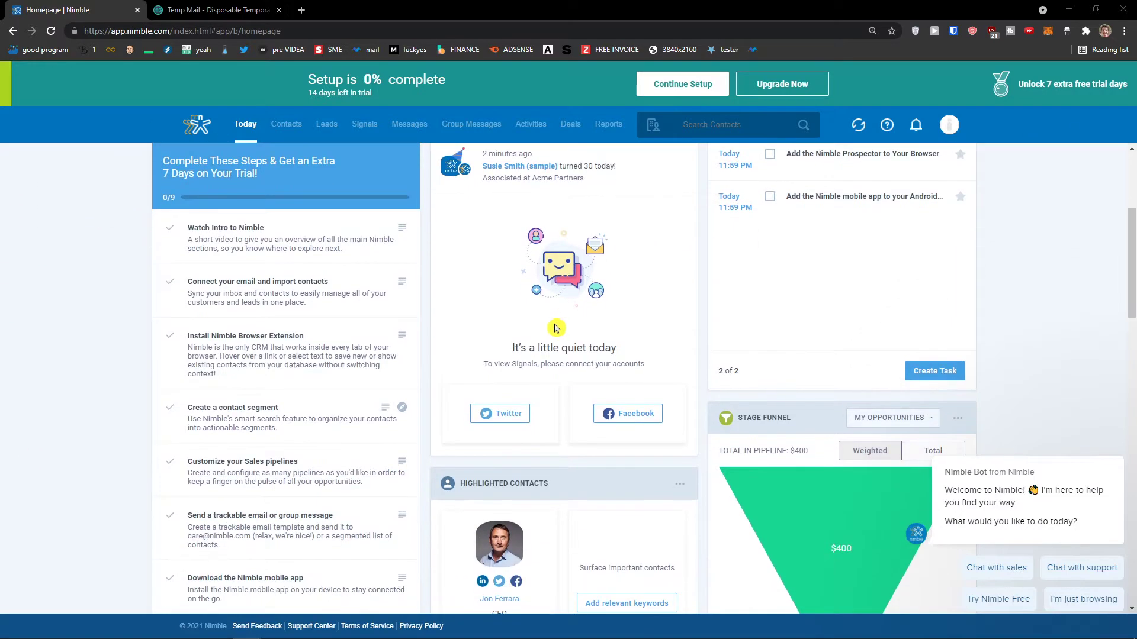
{"action": "scroll", "coordinate": [547, 326], "scroll_direction": "down", "scroll_amount": 3}
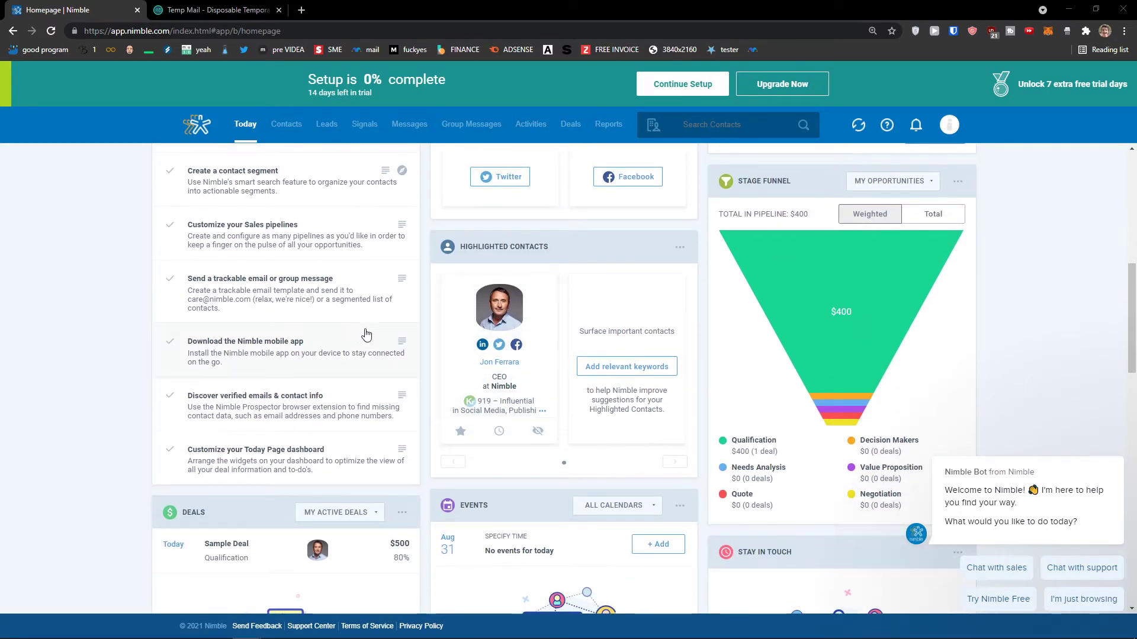
{"action": "scroll", "coordinate": [602, 328], "scroll_direction": "down", "scroll_amount": 1}
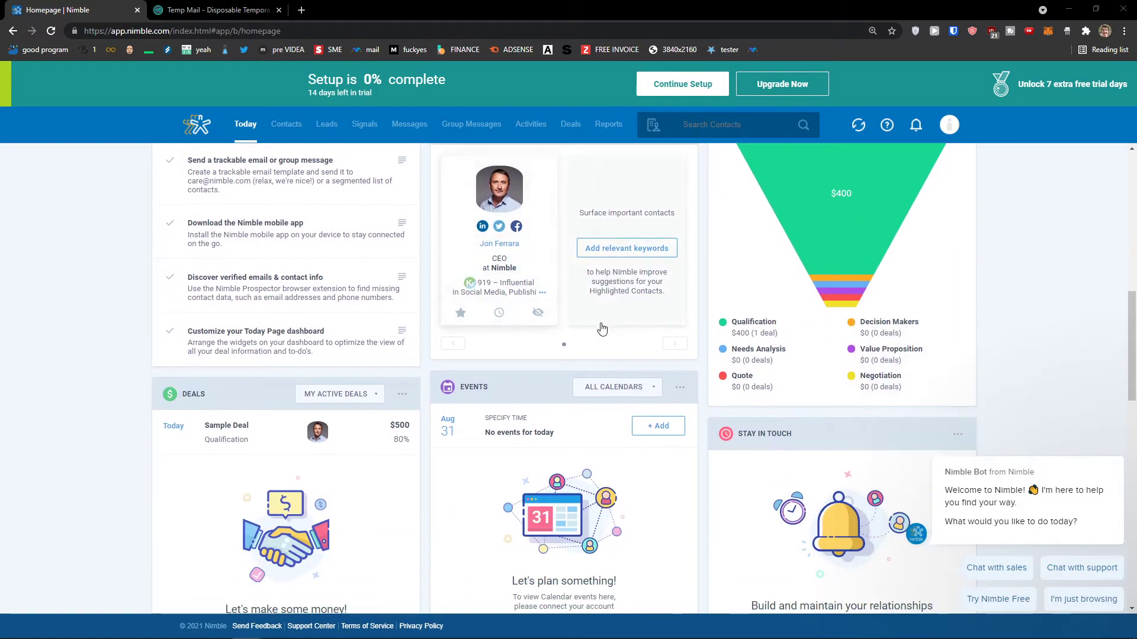
{"action": "scroll", "coordinate": [602, 328], "scroll_direction": "up", "scroll_amount": 10}
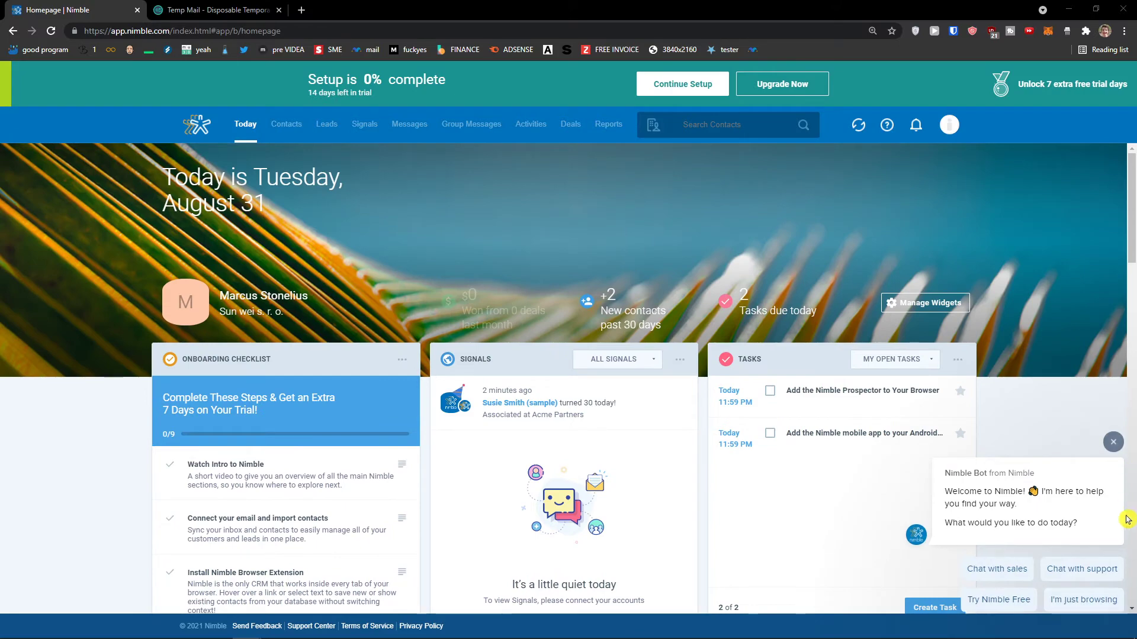
{"action": "left_click", "coordinate": [1113, 449]}
{"action": "key", "text": "ctrl+plus"}
{"action": "key", "text": "ctrl+plus"}
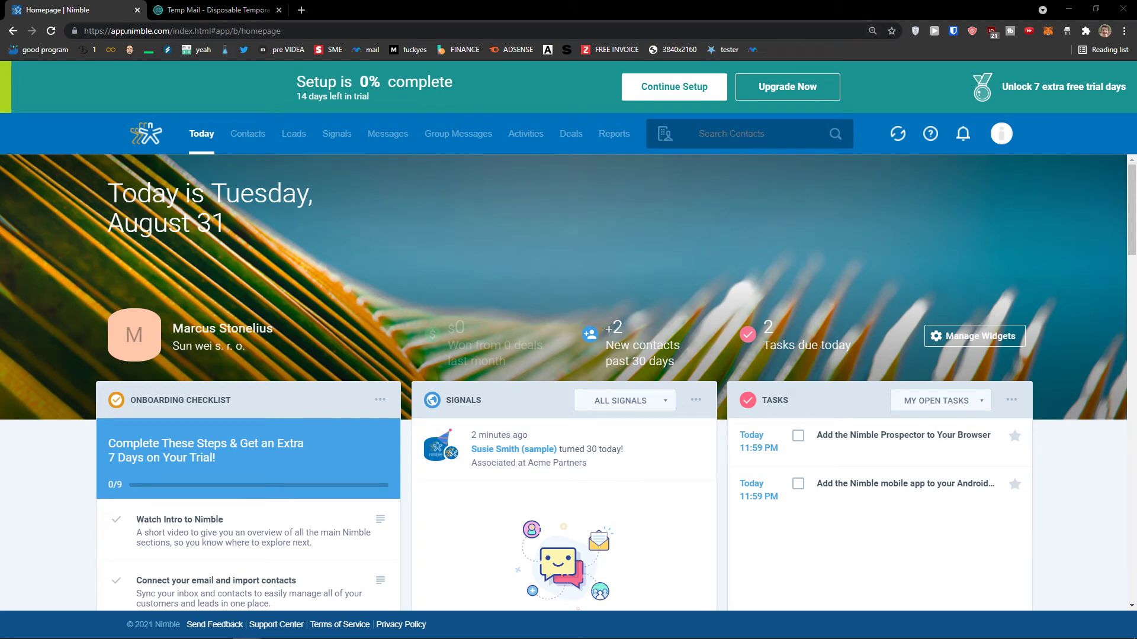
{"action": "left_click", "coordinate": [245, 139]}
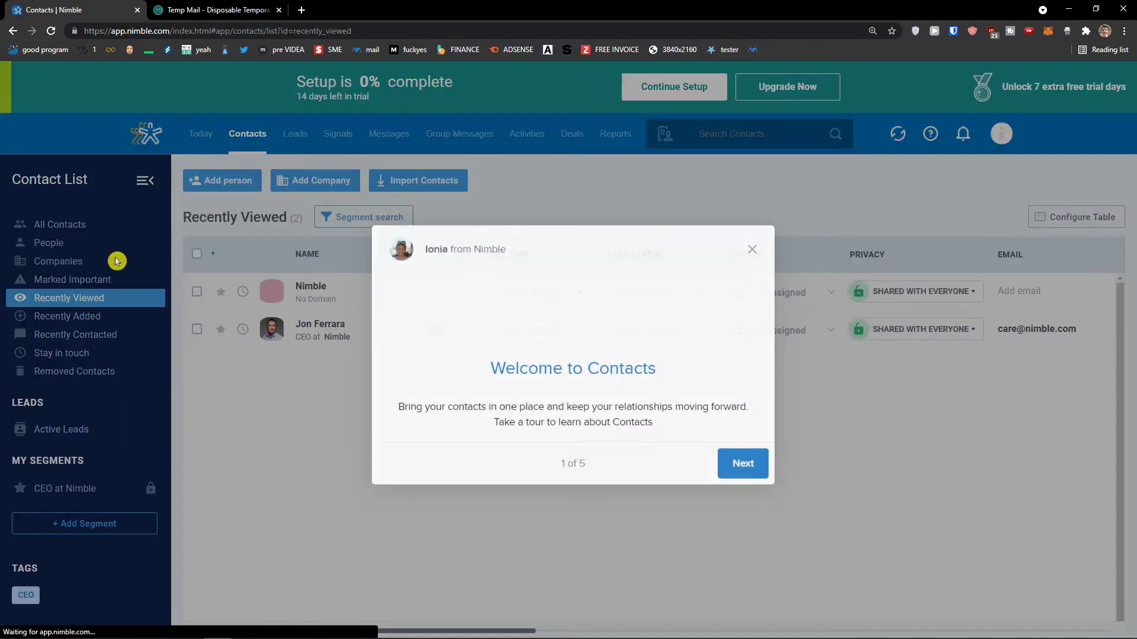
Step through the Contacts welcome tour to its final Manage step and finish it.
{"action": "left_click", "coordinate": [741, 463]}
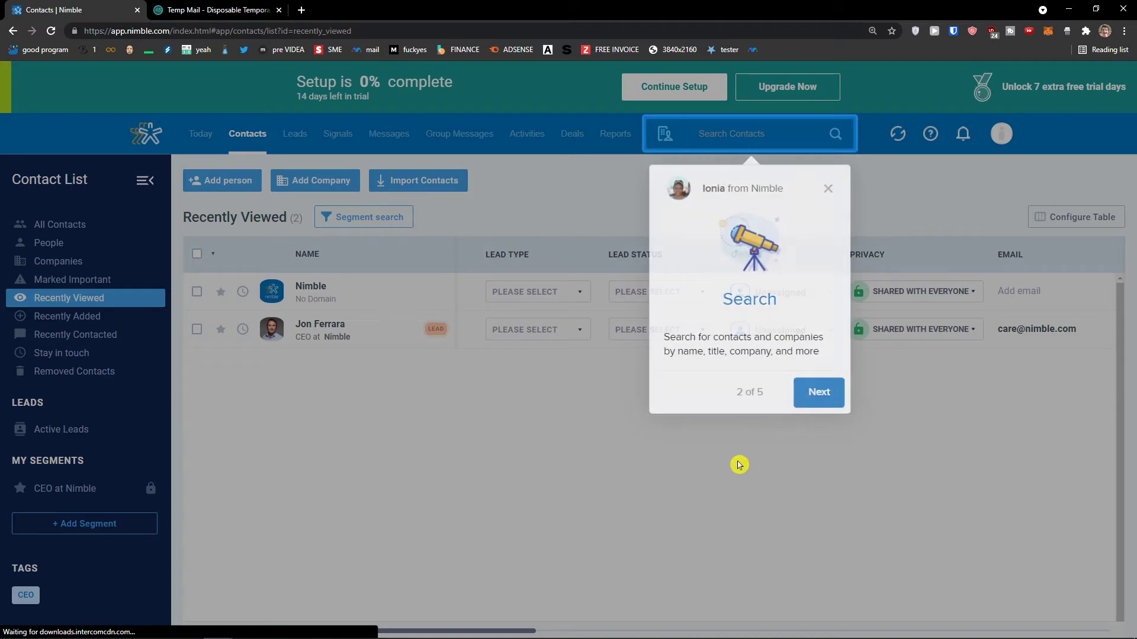
{"action": "left_click", "coordinate": [816, 391]}
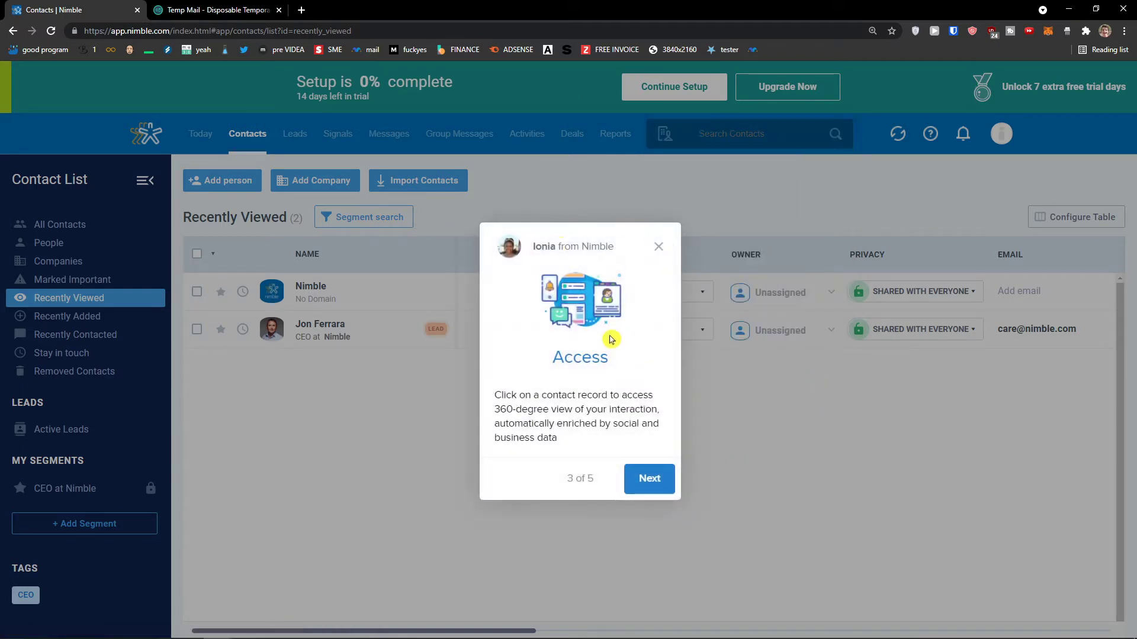
{"action": "left_click", "coordinate": [645, 483]}
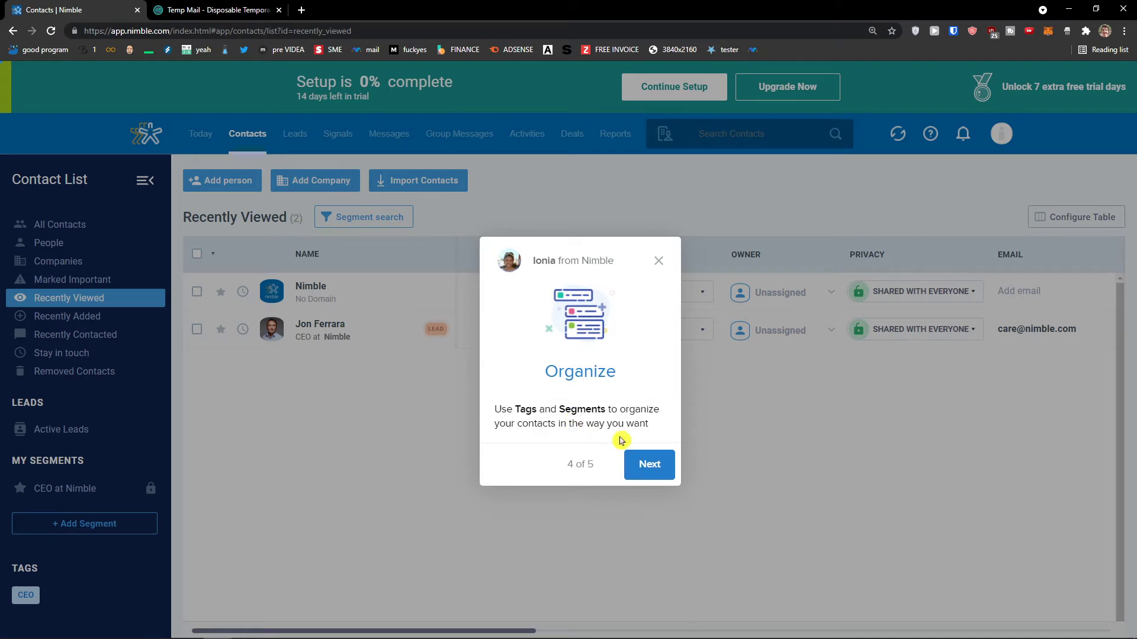
{"action": "left_click", "coordinate": [656, 474]}
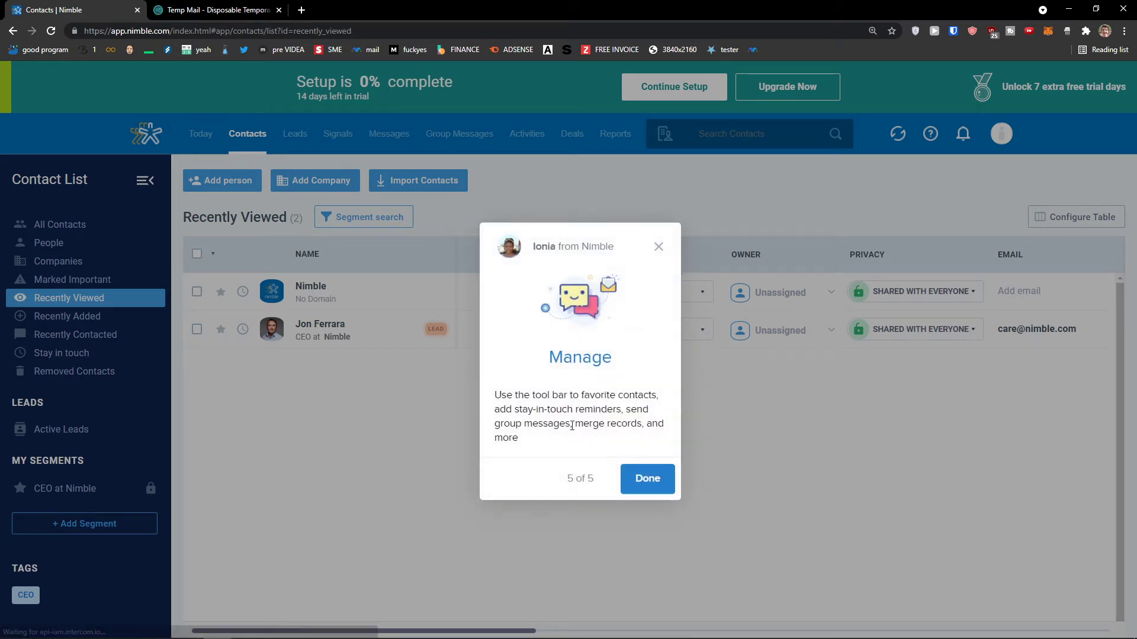
{"action": "left_click", "coordinate": [651, 483]}
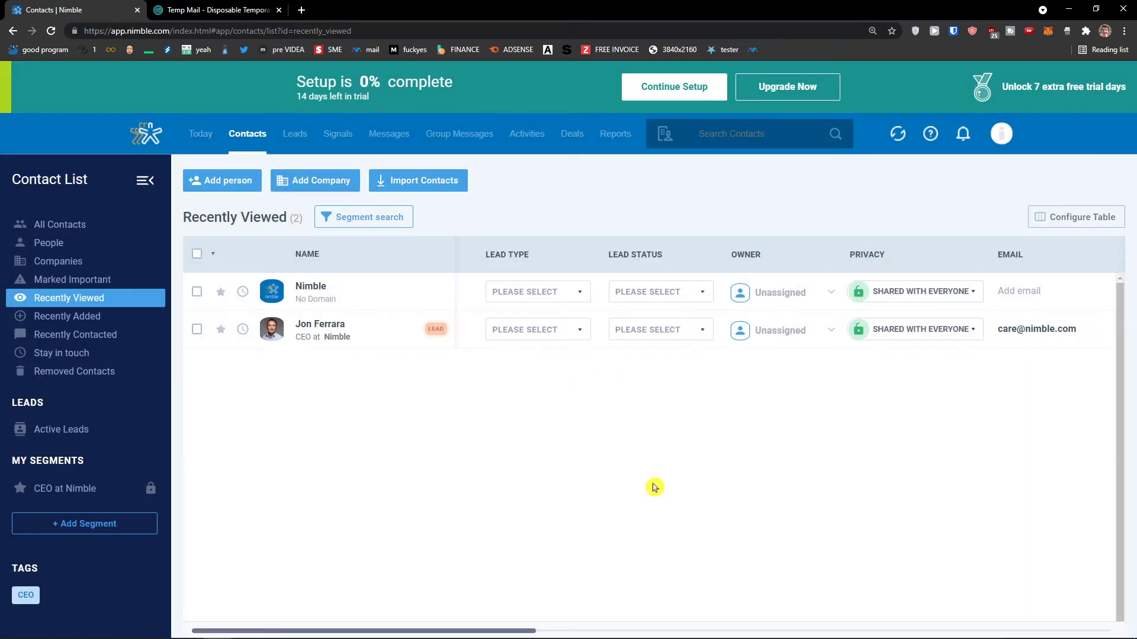
Browse All Contacts, People, Companies and Marked Important, then start adding a company.
{"action": "left_click", "coordinate": [69, 230]}
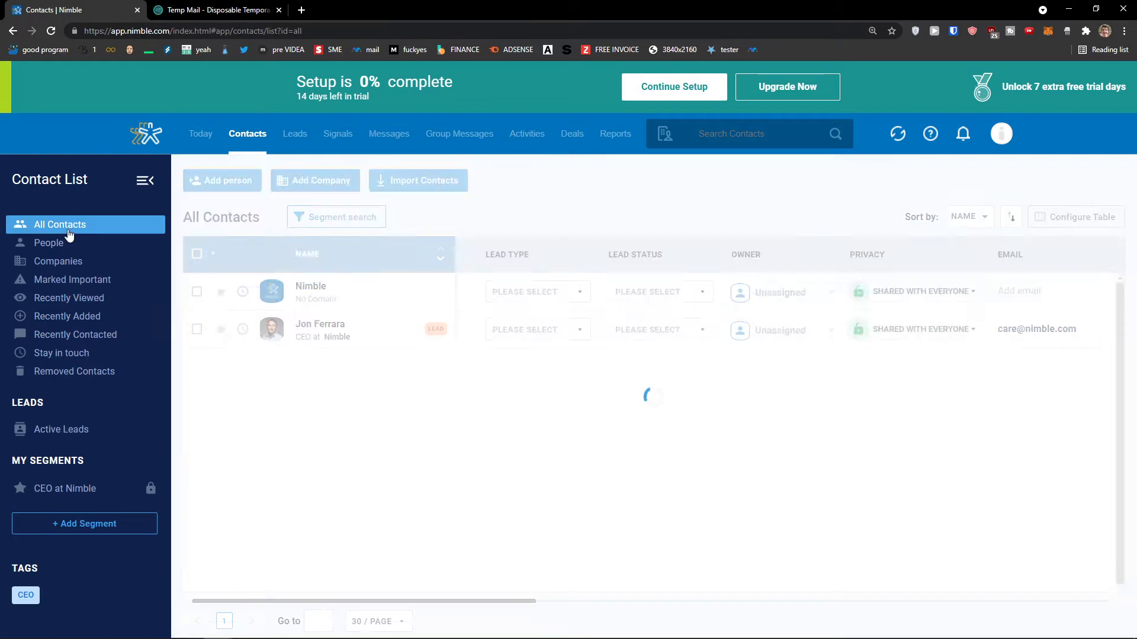
{"action": "left_click", "coordinate": [60, 245]}
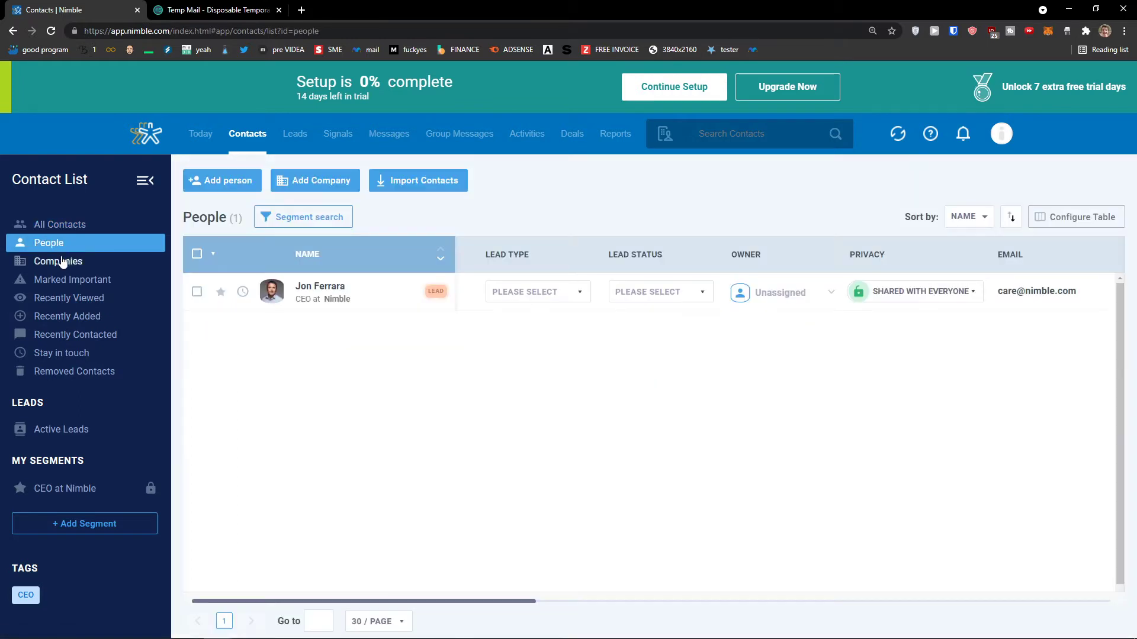
{"action": "left_click", "coordinate": [62, 261]}
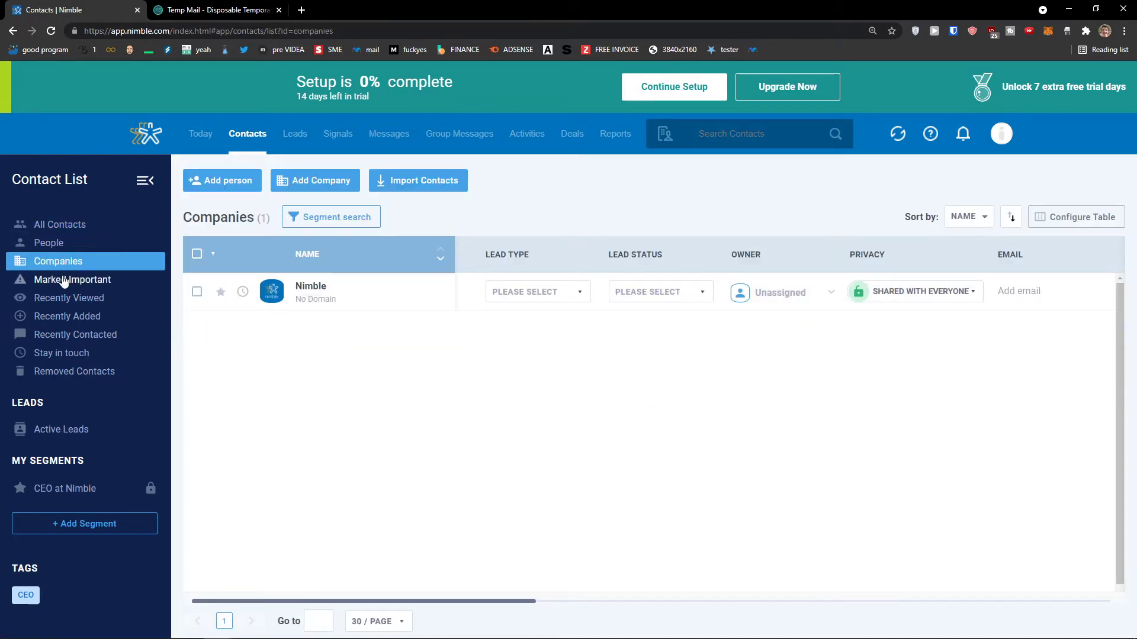
{"action": "left_click", "coordinate": [64, 281]}
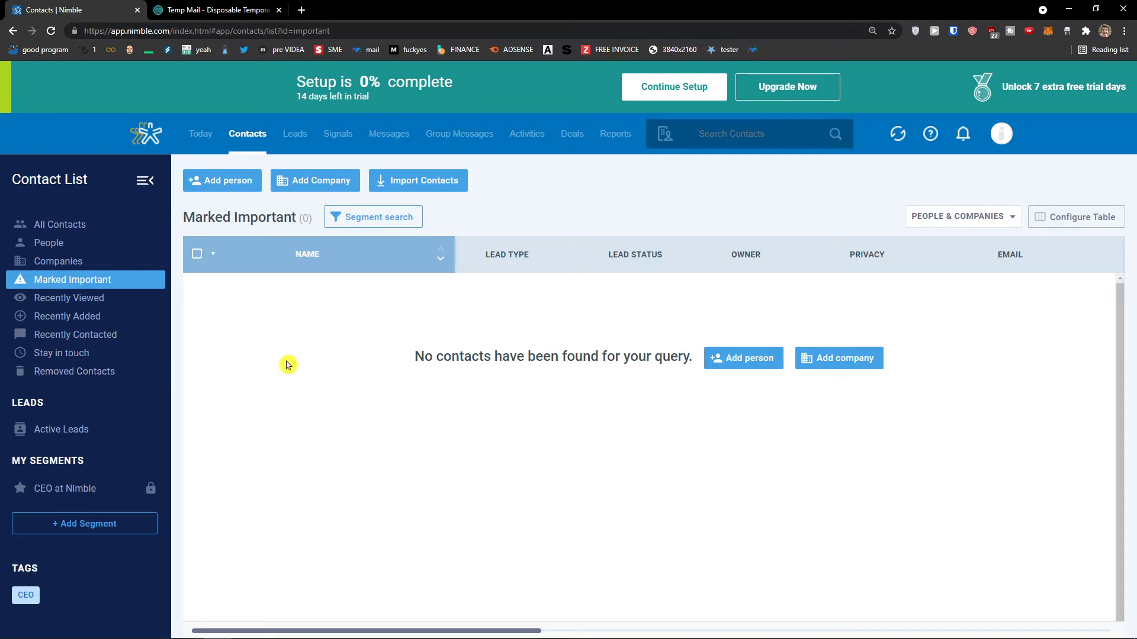
{"action": "left_click", "coordinate": [311, 185]}
{"action": "left_click", "coordinate": [553, 305]}
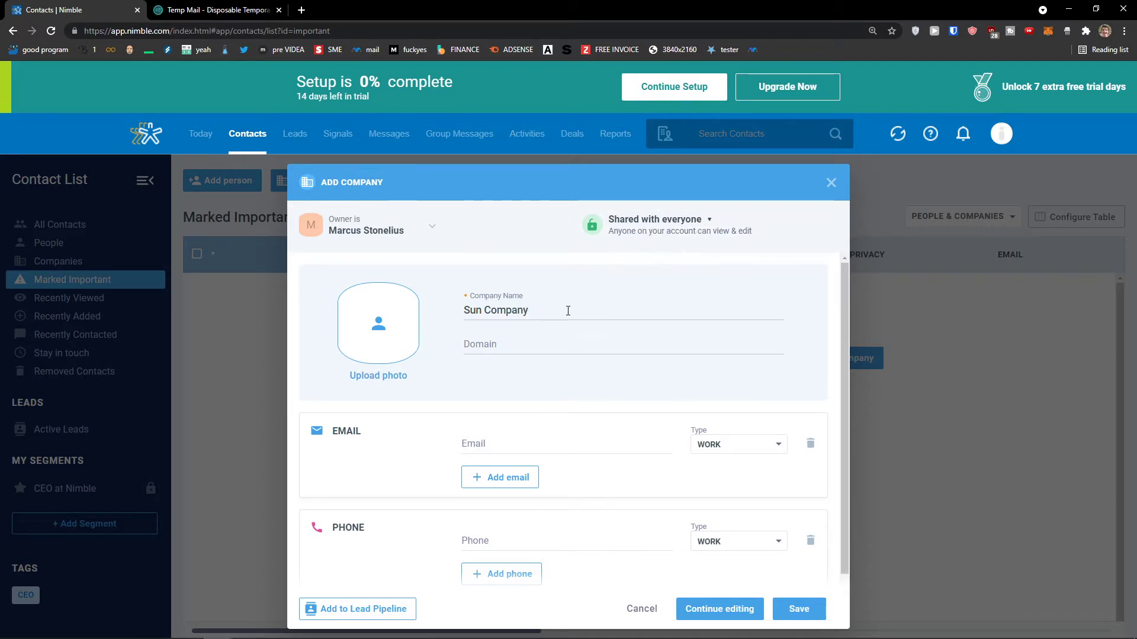
Save Sun Company as a new company, leaving Domain, Email and Phone empty.
{"action": "scroll", "coordinate": [551, 312], "scroll_direction": "down", "scroll_amount": 1}
{"action": "left_click", "coordinate": [506, 334]}
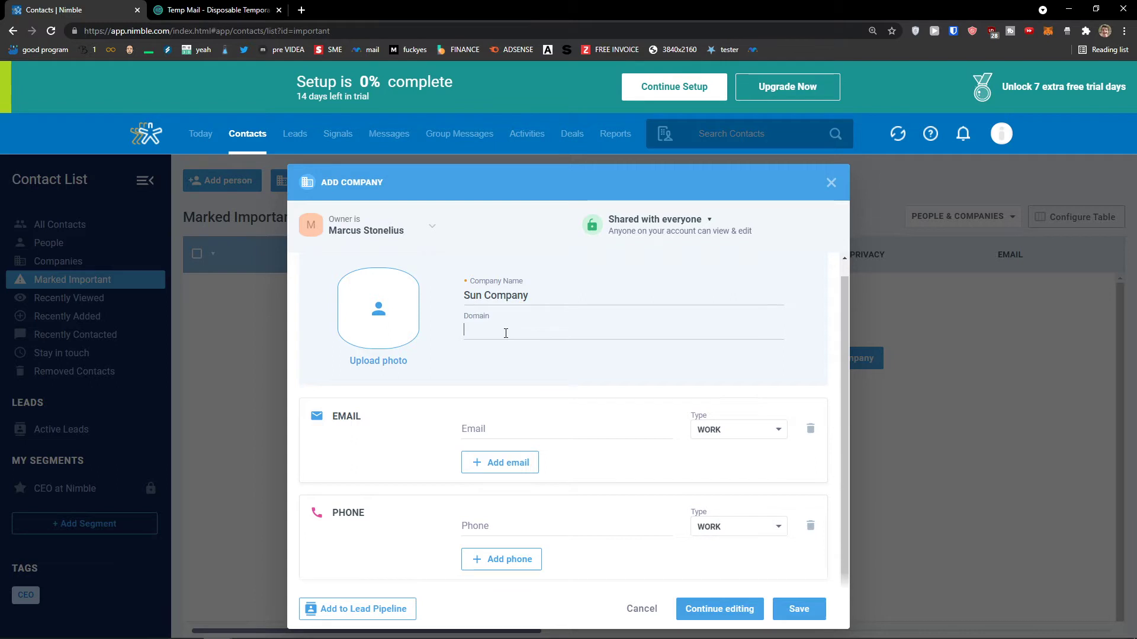
{"action": "left_click", "coordinate": [587, 425]}
{"action": "left_click", "coordinate": [600, 533]}
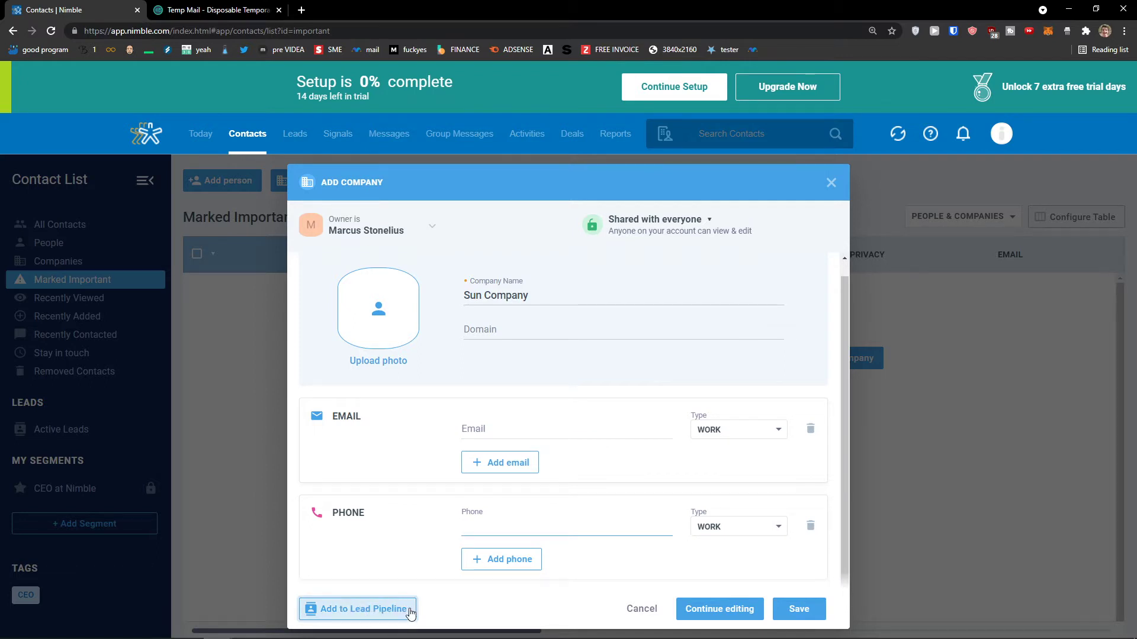
{"action": "left_click", "coordinate": [572, 435]}
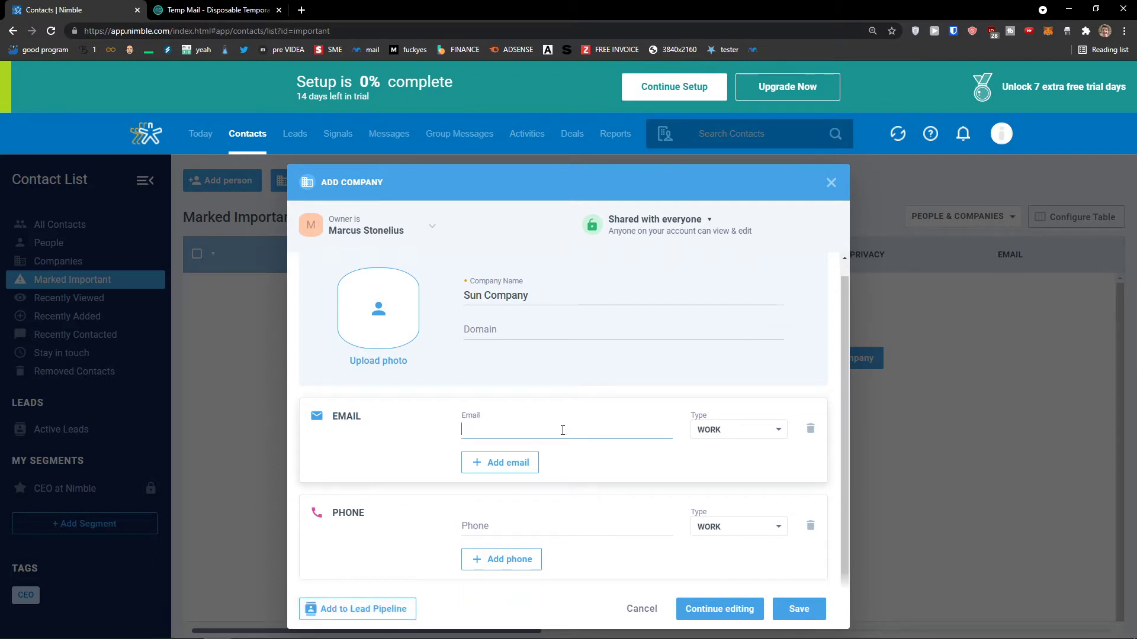
{"action": "left_click", "coordinate": [814, 610]}
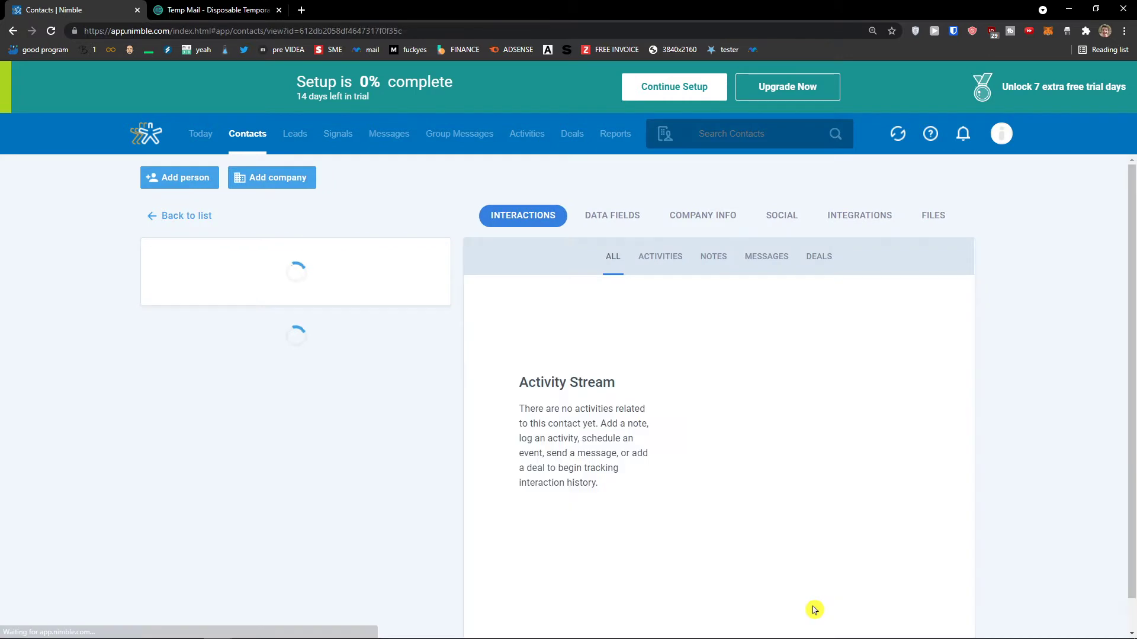
{"action": "scroll", "coordinate": [638, 465], "scroll_direction": "down", "scroll_amount": 1}
{"action": "scroll", "coordinate": [638, 465], "scroll_direction": "up", "scroll_amount": 1}
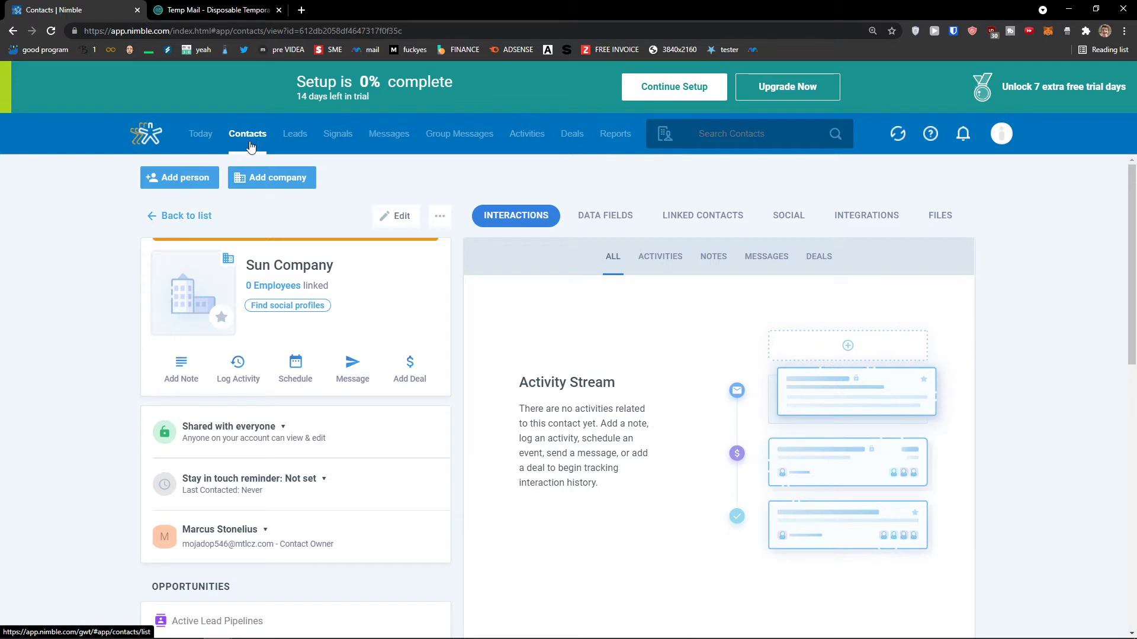
{"action": "scroll", "coordinate": [500, 278], "scroll_direction": "down", "scroll_amount": 1}
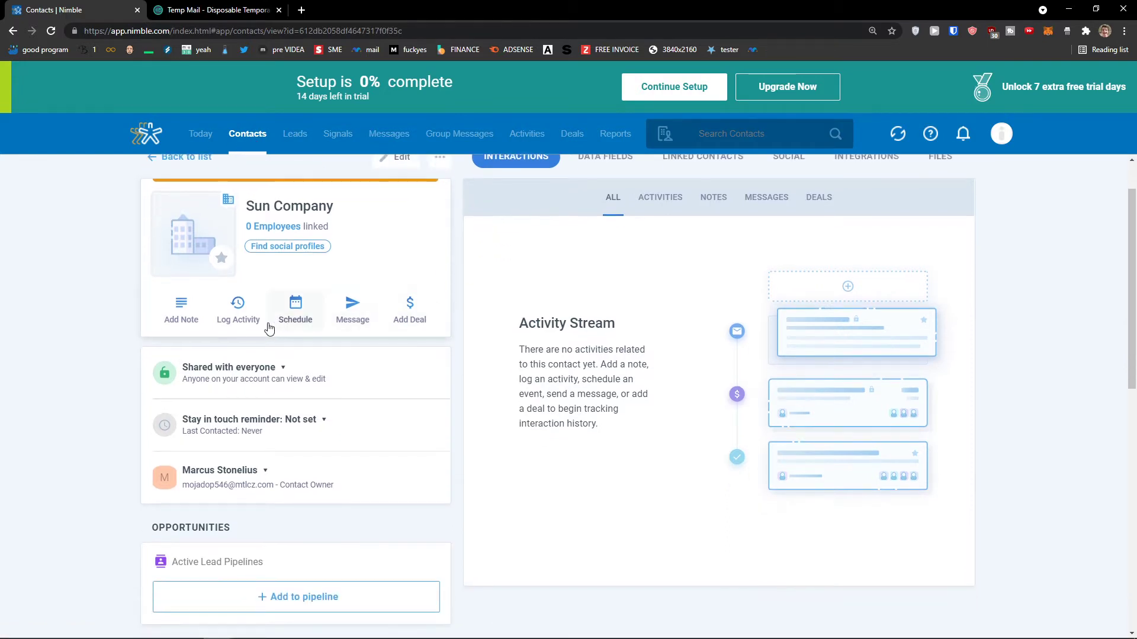
{"action": "scroll", "coordinate": [187, 336], "scroll_direction": "up", "scroll_amount": 1}
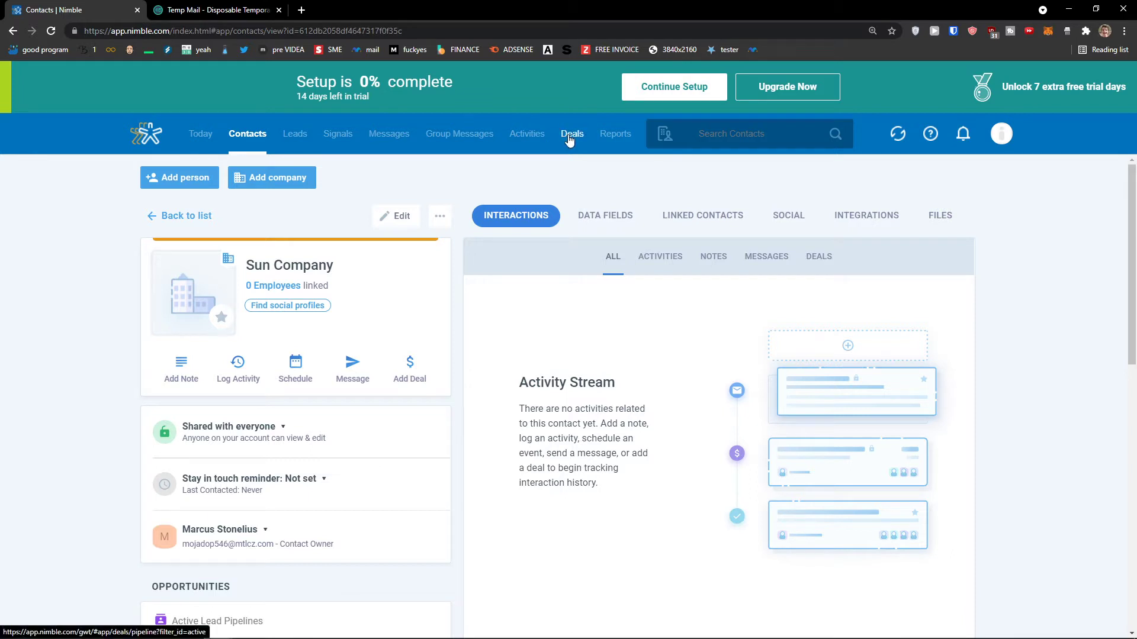
{"action": "scroll", "coordinate": [629, 290], "scroll_direction": "down", "scroll_amount": 1}
{"action": "scroll", "coordinate": [629, 289], "scroll_direction": "up", "scroll_amount": 1}
Look through Sun Company's data fields on its record page.
{"action": "left_click", "coordinate": [615, 220]}
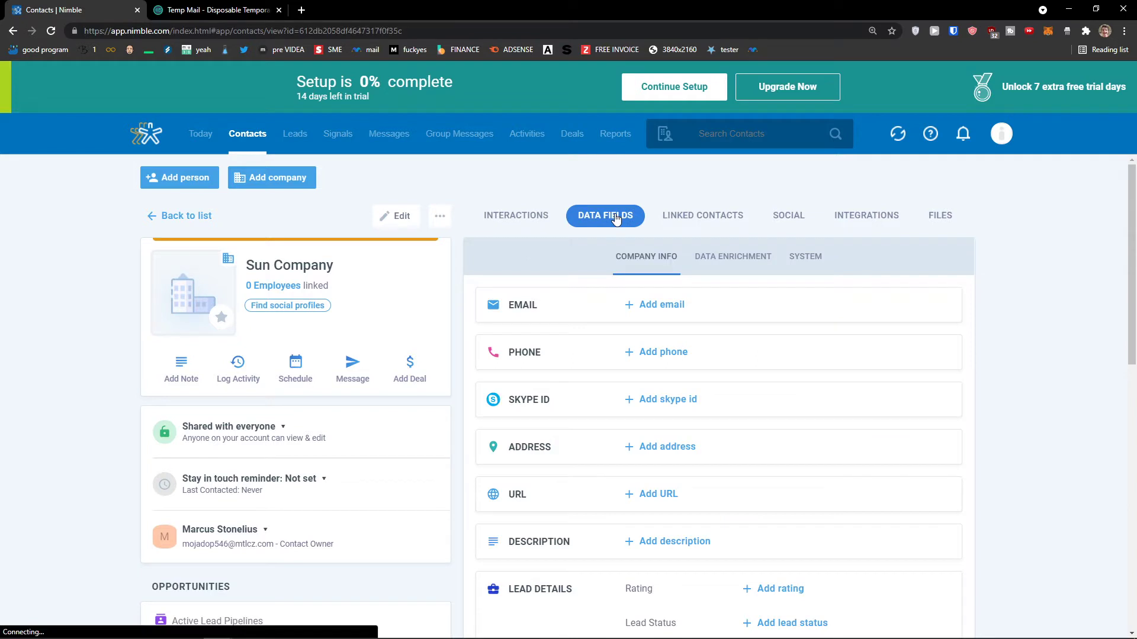
{"action": "scroll", "coordinate": [656, 289], "scroll_direction": "down", "scroll_amount": 1}
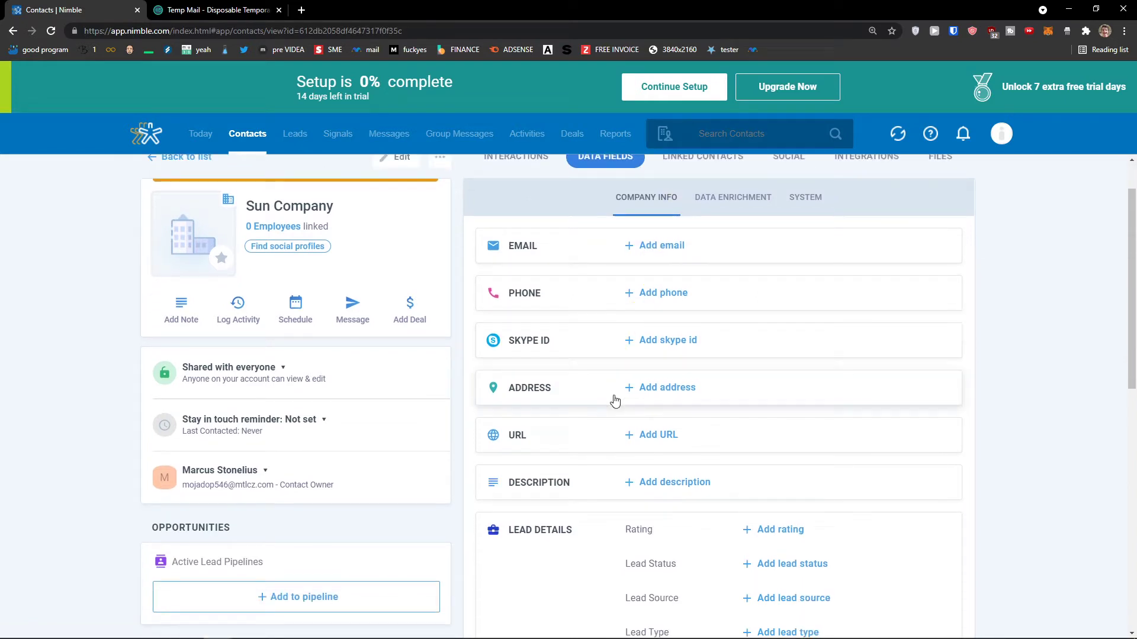
{"action": "scroll", "coordinate": [616, 428], "scroll_direction": "down", "scroll_amount": 1}
{"action": "scroll", "coordinate": [616, 438], "scroll_direction": "down", "scroll_amount": 3}
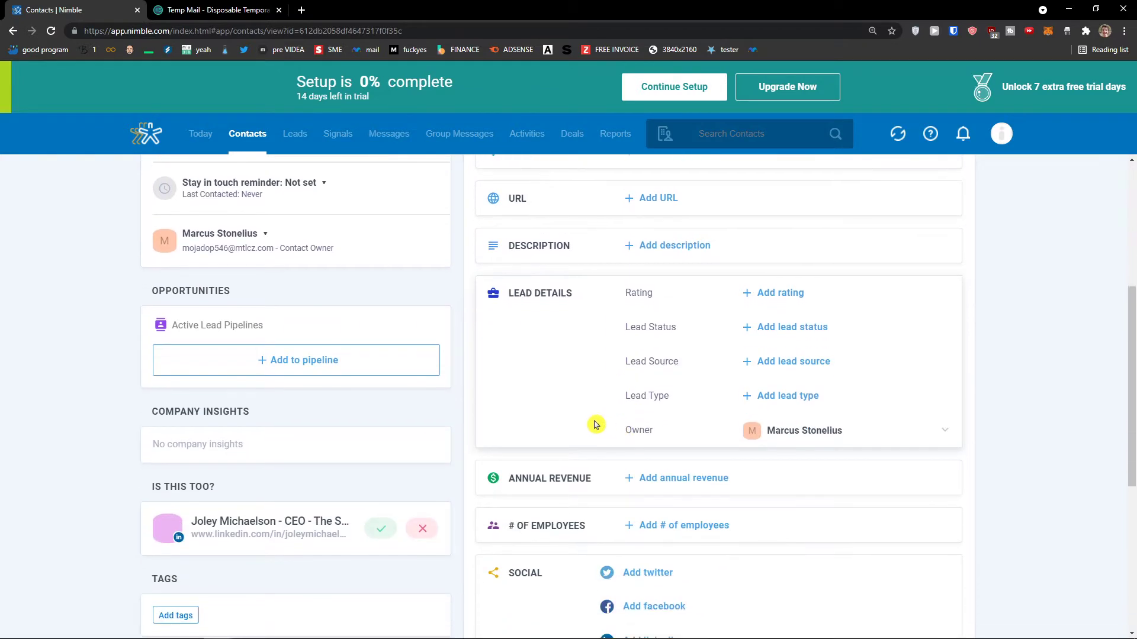
{"action": "scroll", "coordinate": [595, 425], "scroll_direction": "down", "scroll_amount": 1}
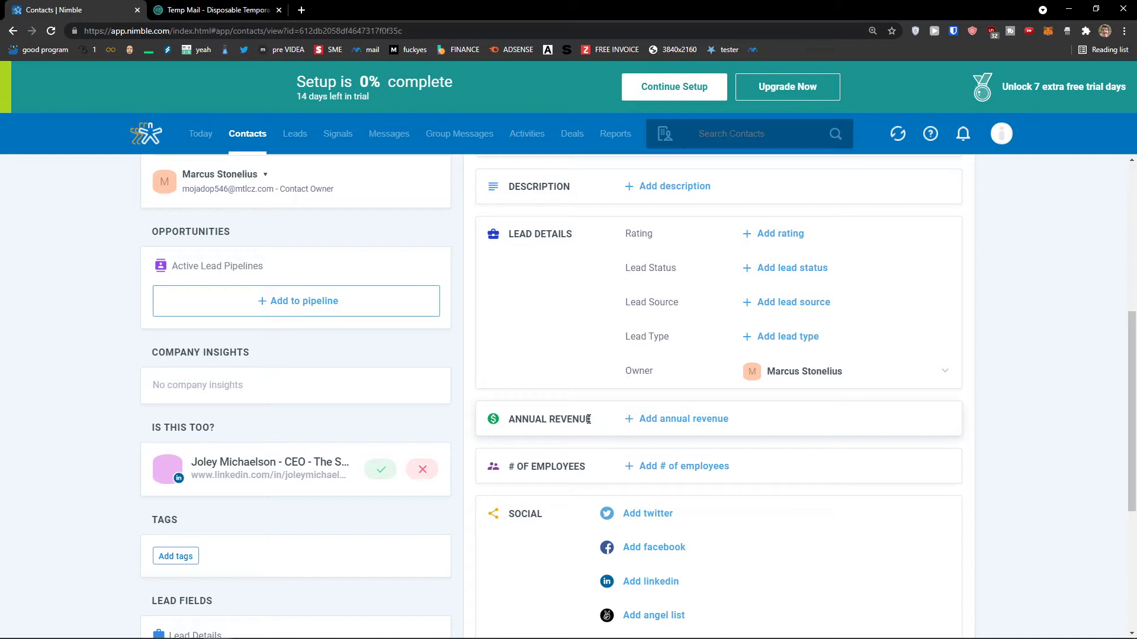
{"action": "scroll", "coordinate": [588, 379], "scroll_direction": "down", "scroll_amount": 3}
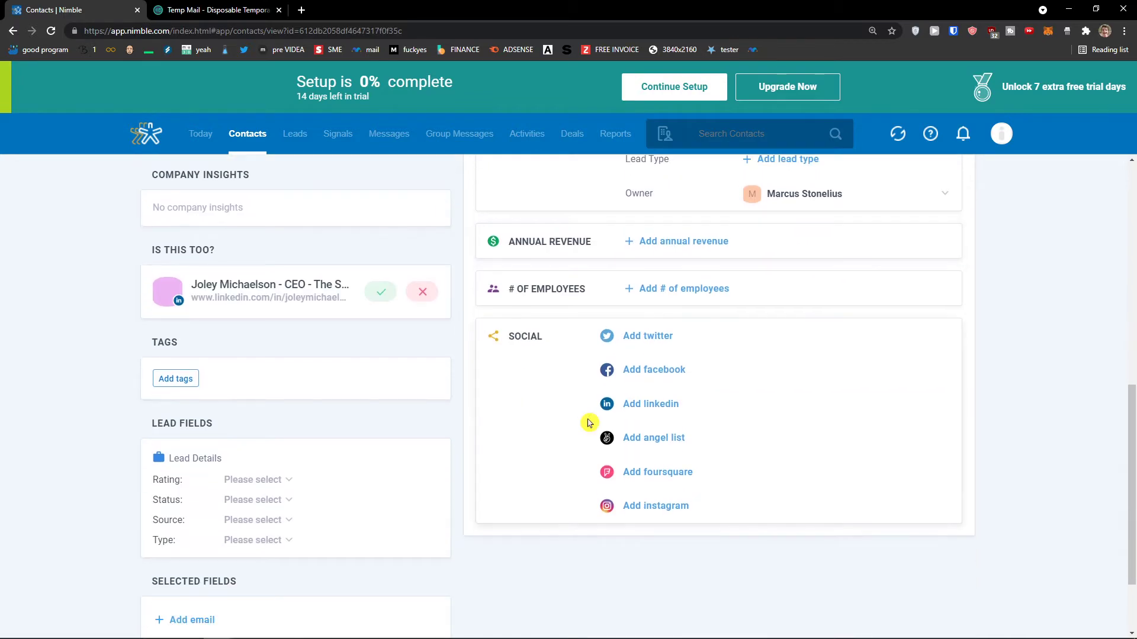
{"action": "scroll", "coordinate": [590, 419], "scroll_direction": "up", "scroll_amount": 3}
{"action": "scroll", "coordinate": [589, 414], "scroll_direction": "up", "scroll_amount": 6}
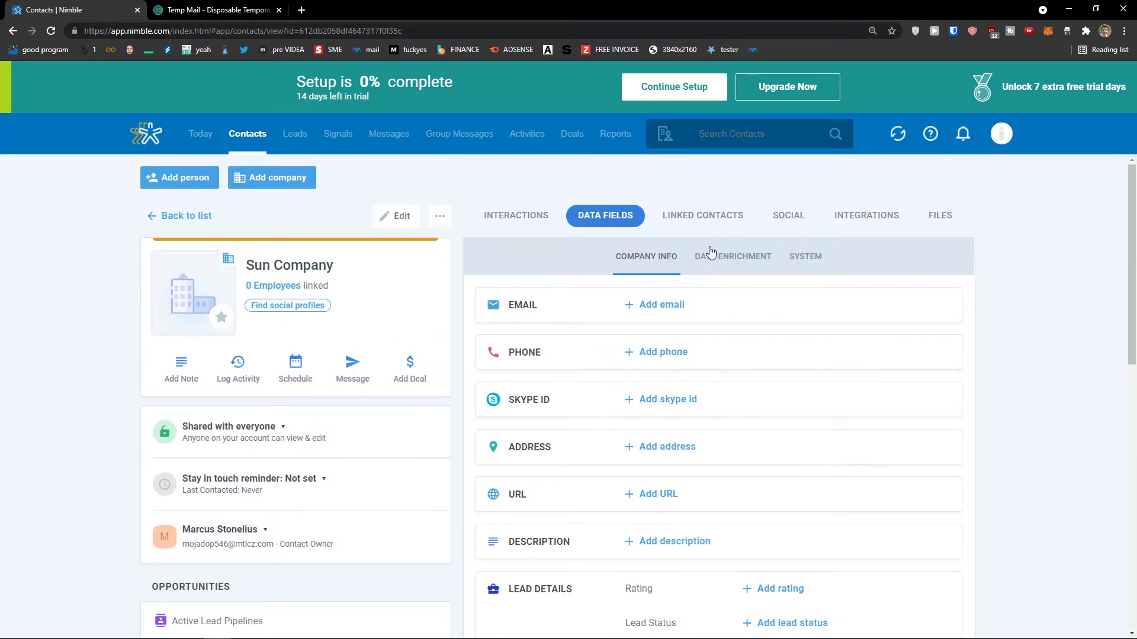
Check Sun Company's Linked Contacts and Social tabs, then return to Contacts.
{"action": "left_click", "coordinate": [722, 218]}
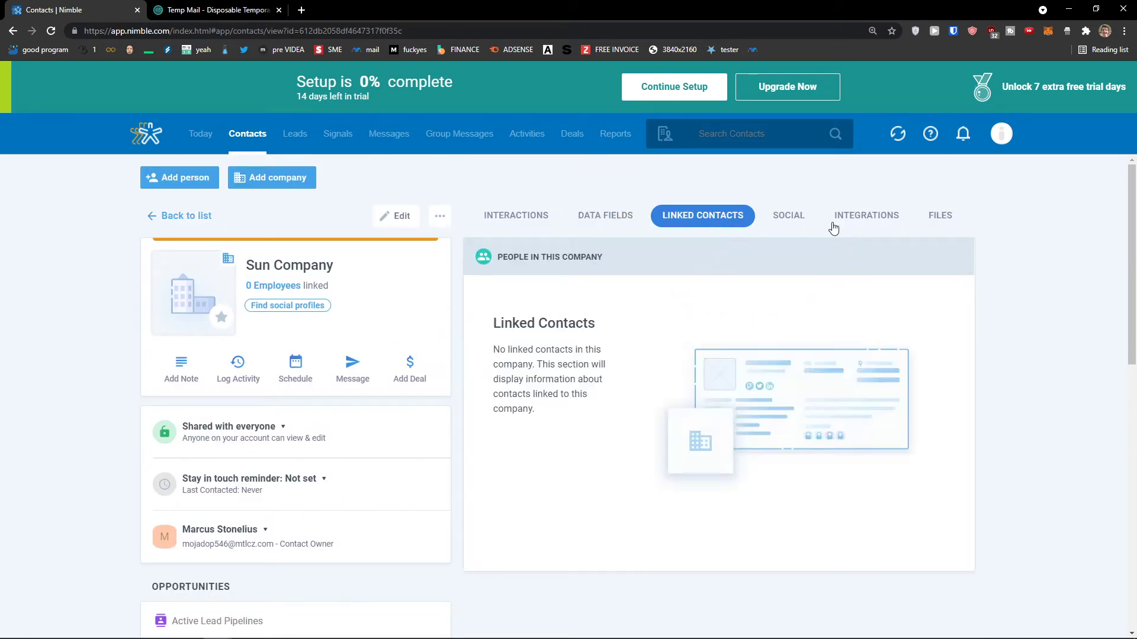
{"action": "left_click", "coordinate": [800, 224]}
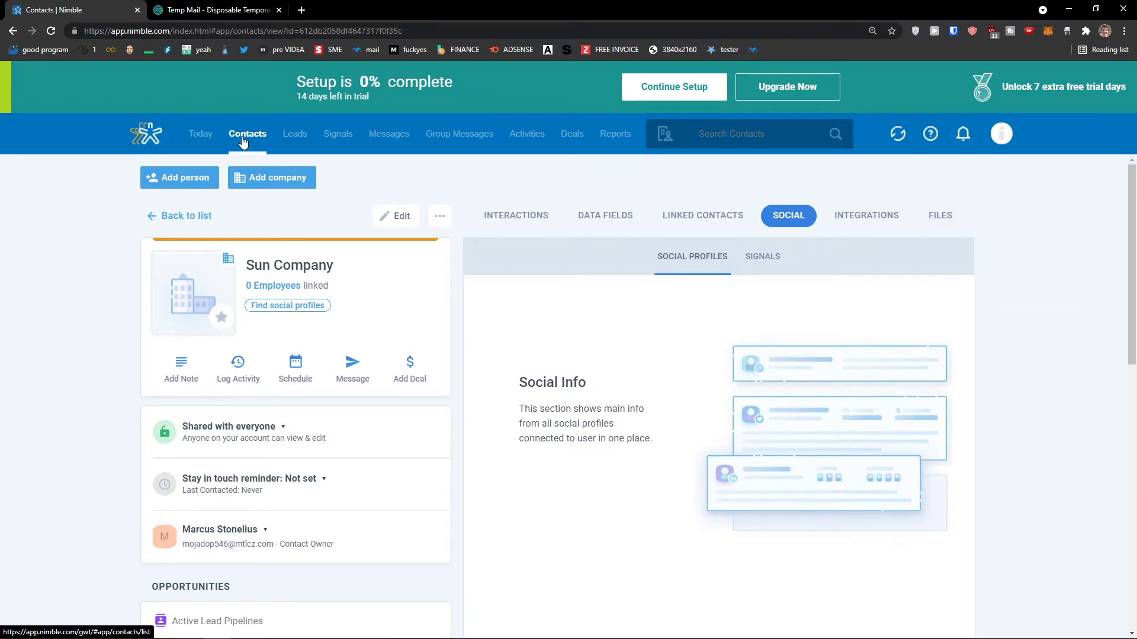
{"action": "left_click", "coordinate": [242, 141]}
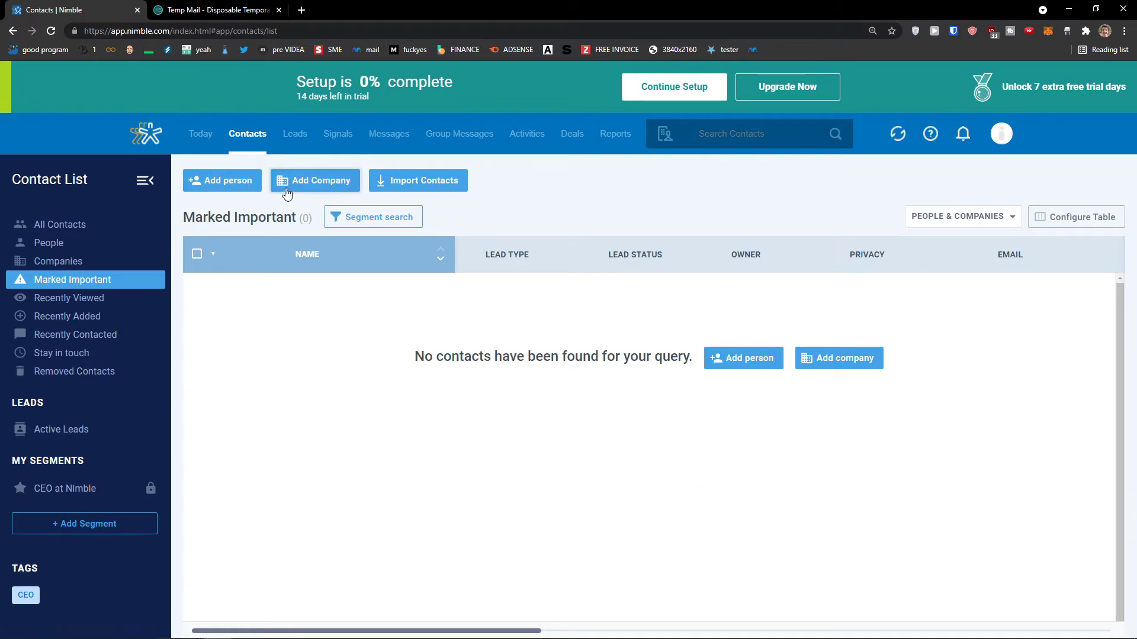
Start a new person with first and last name, primarily employed at Sun Company.
{"action": "left_click", "coordinate": [238, 191]}
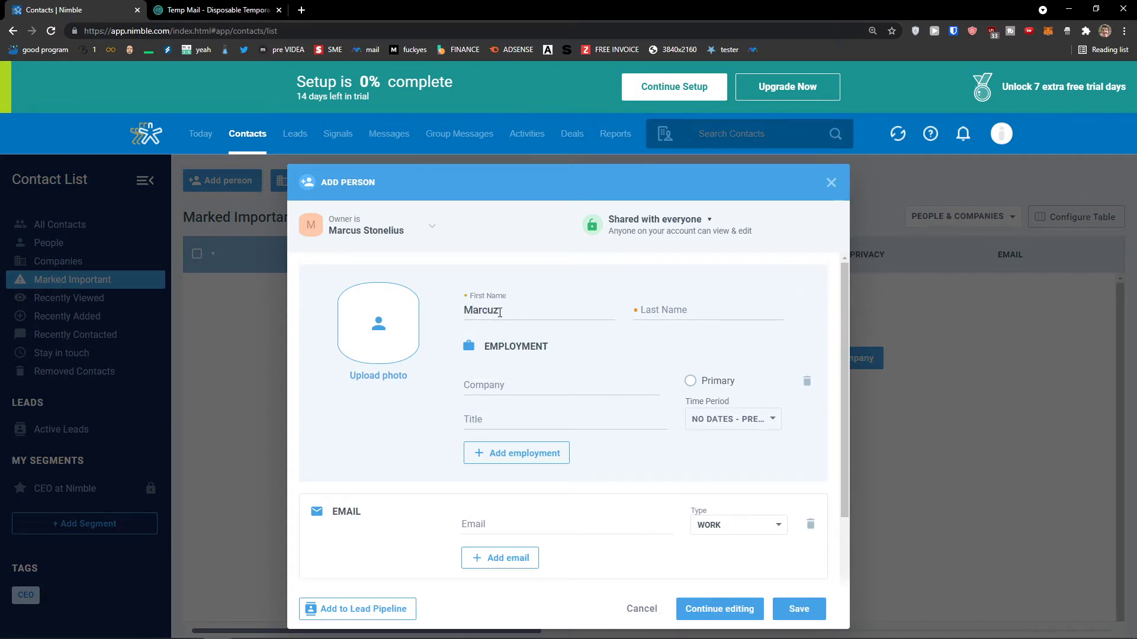
{"action": "key", "text": "Tab"}
{"action": "type", "text": "E"}
{"action": "left_click", "coordinate": [476, 383]}
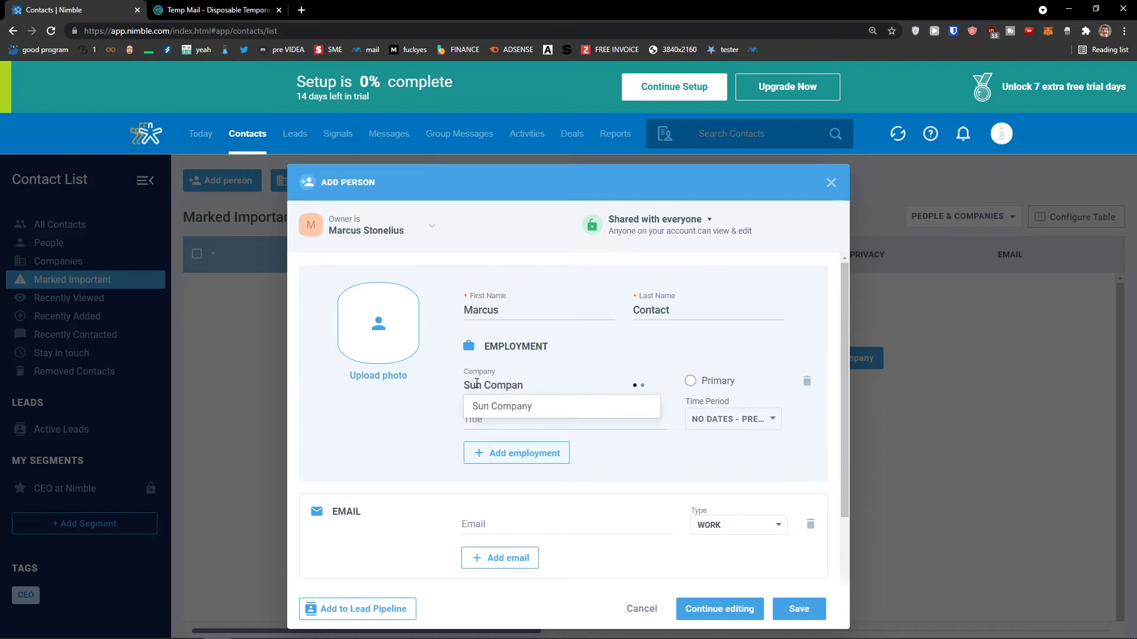
{"action": "left_click", "coordinate": [508, 406]}
{"action": "left_click_drag", "start_coordinate": [529, 386], "coordinate": [472, 381]}
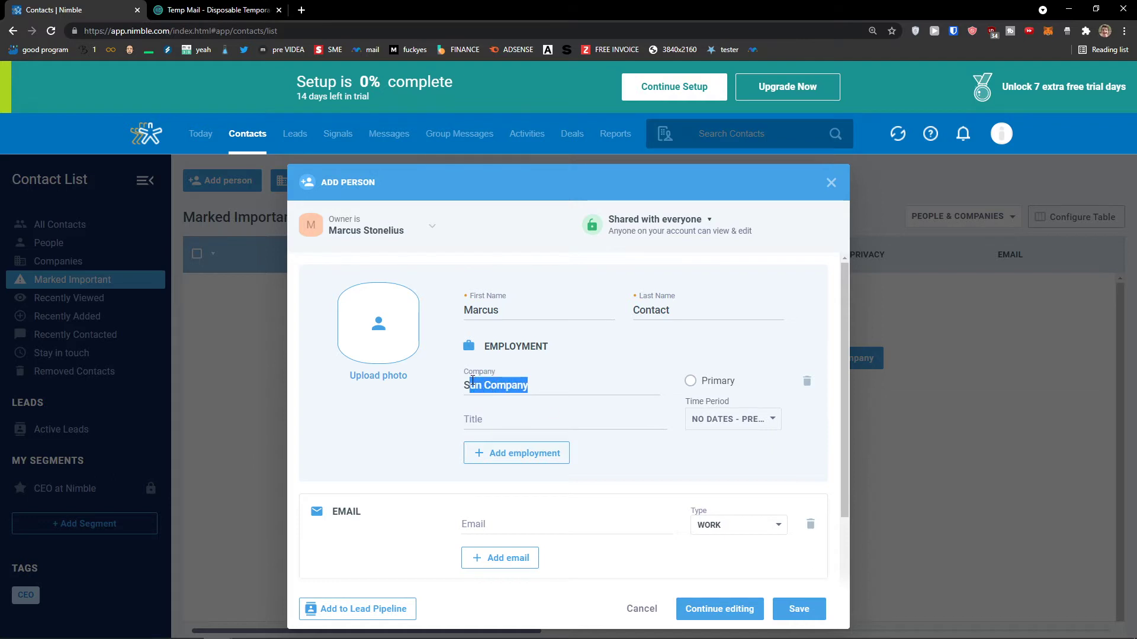
{"action": "left_click", "coordinate": [691, 382]}
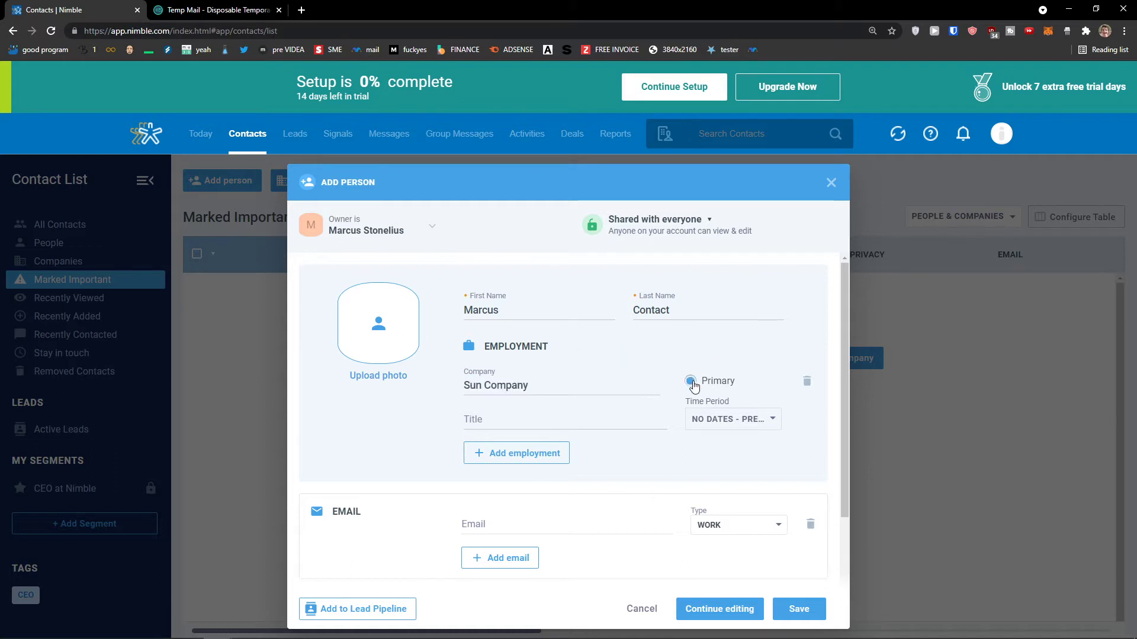
Enter the person's work e-mail address and save the new contact.
{"action": "scroll", "coordinate": [690, 384], "scroll_direction": "down", "scroll_amount": 1}
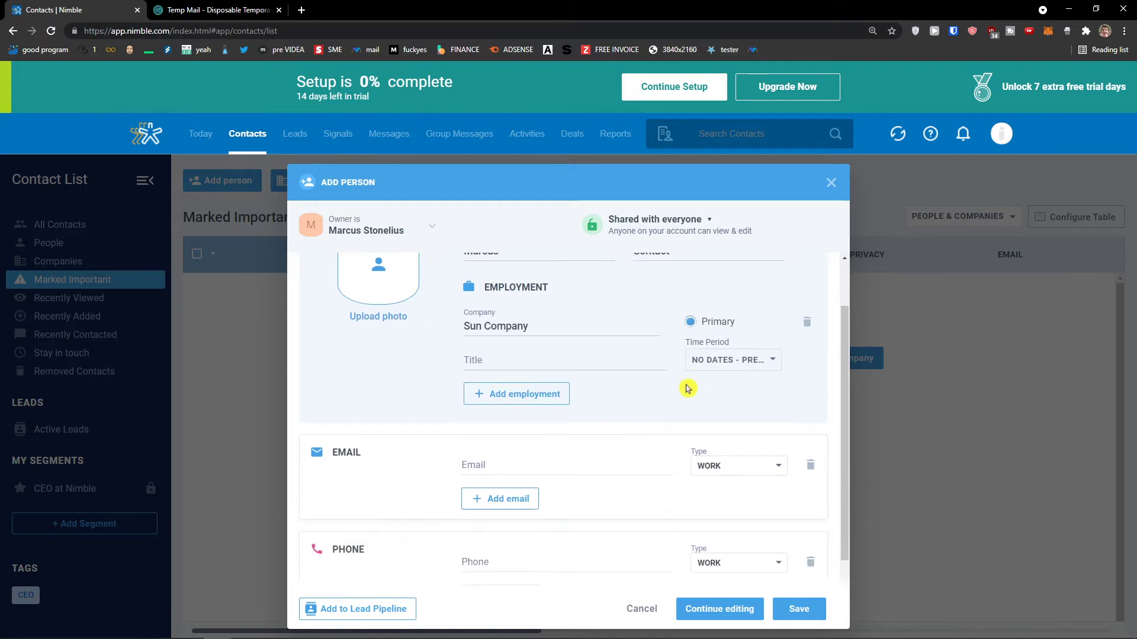
{"action": "left_click", "coordinate": [717, 371]}
{"action": "left_click", "coordinate": [717, 373]}
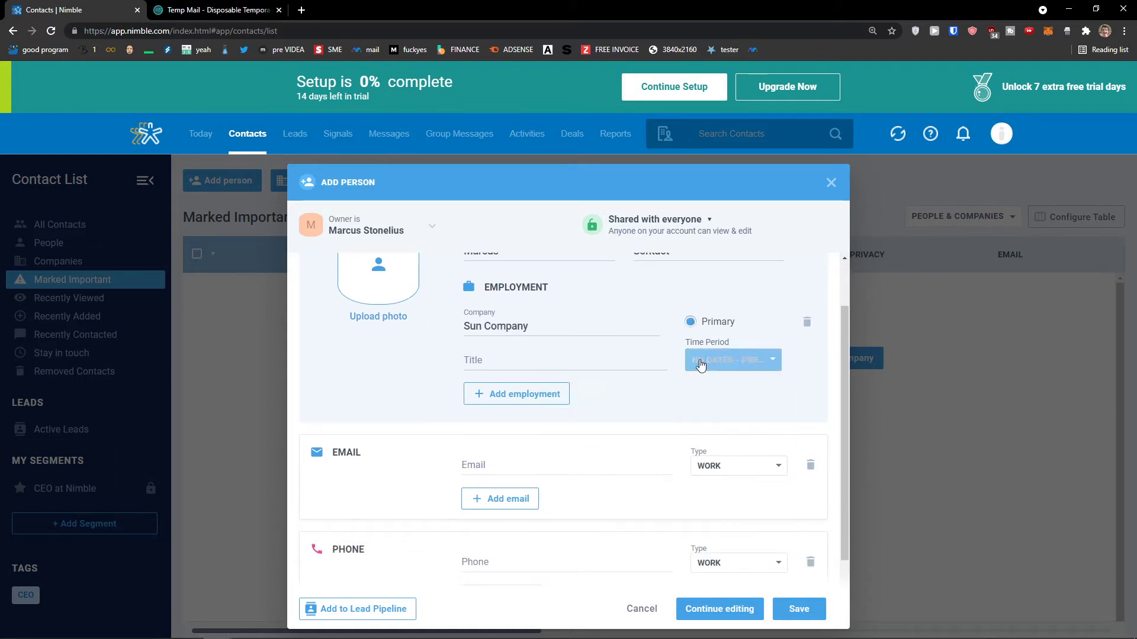
{"action": "scroll", "coordinate": [652, 376], "scroll_direction": "down", "scroll_amount": 1}
{"action": "left_click", "coordinate": [571, 425]}
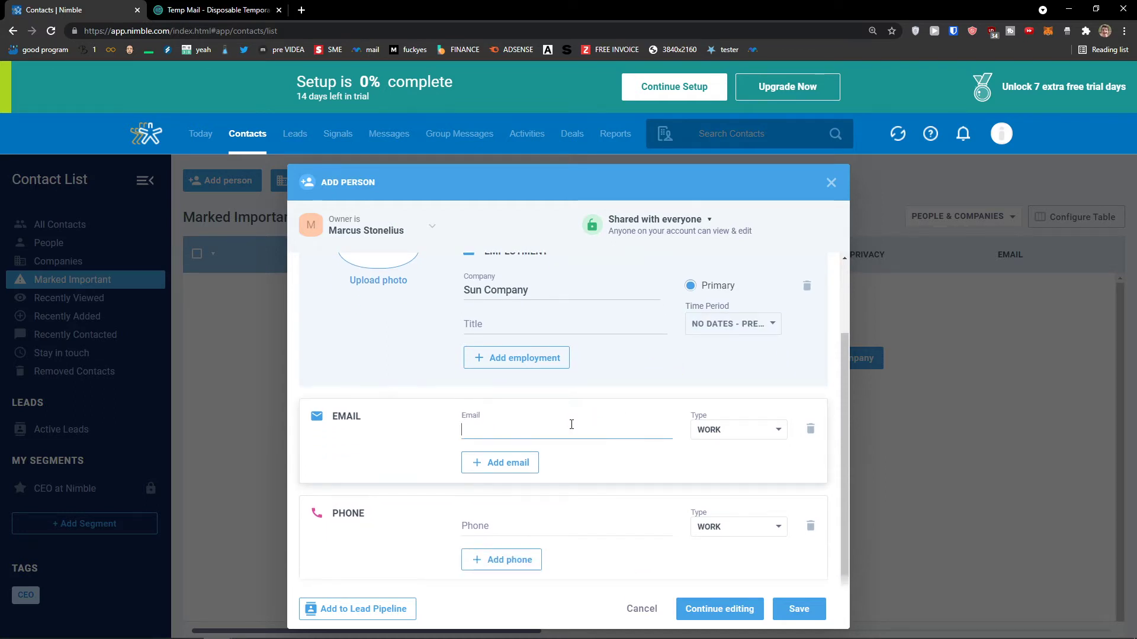
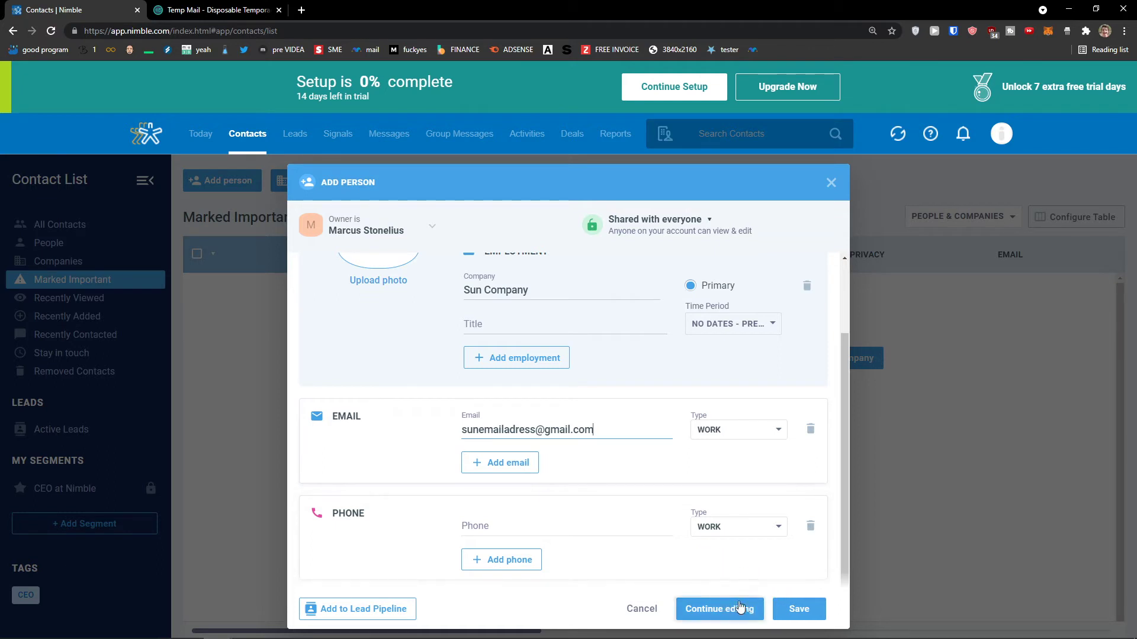
{"action": "left_click", "coordinate": [796, 617]}
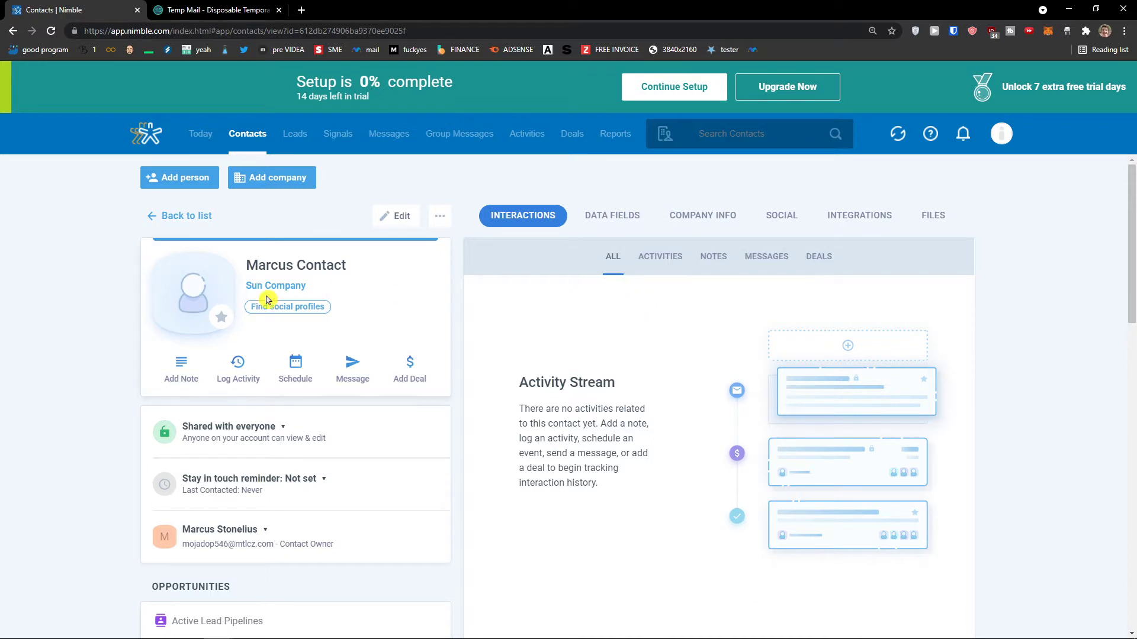
Open the Add Note and Log Activity forms on the new contact, then close both without saving.
{"action": "scroll", "coordinate": [266, 300], "scroll_direction": "down", "scroll_amount": 1}
{"action": "scroll", "coordinate": [180, 318], "scroll_direction": "up", "scroll_amount": 1}
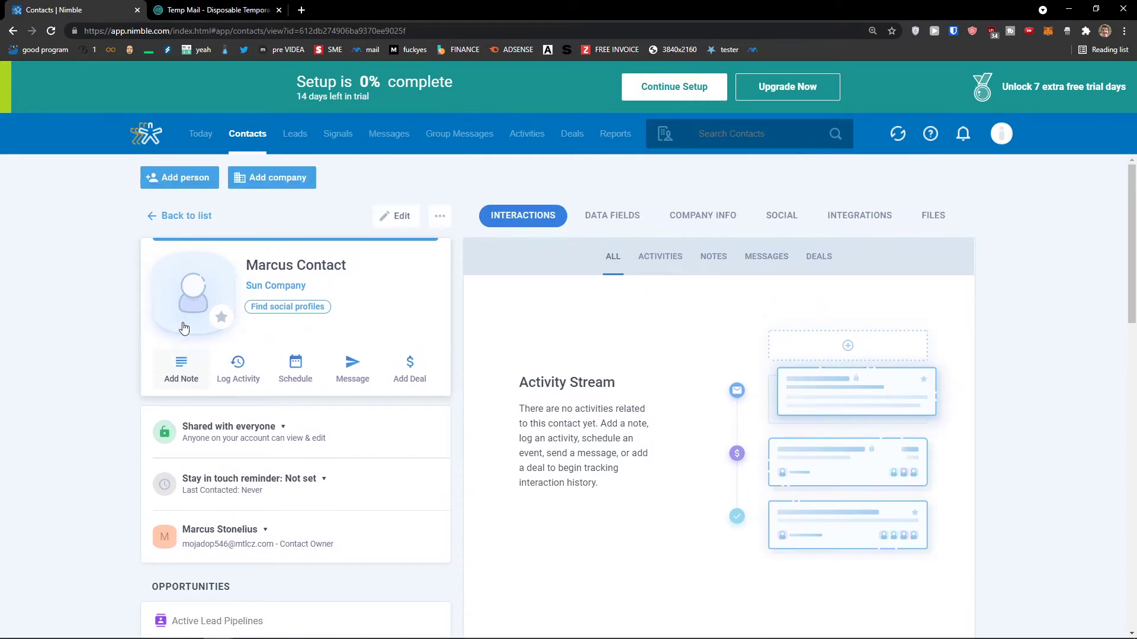
{"action": "left_click", "coordinate": [195, 371]}
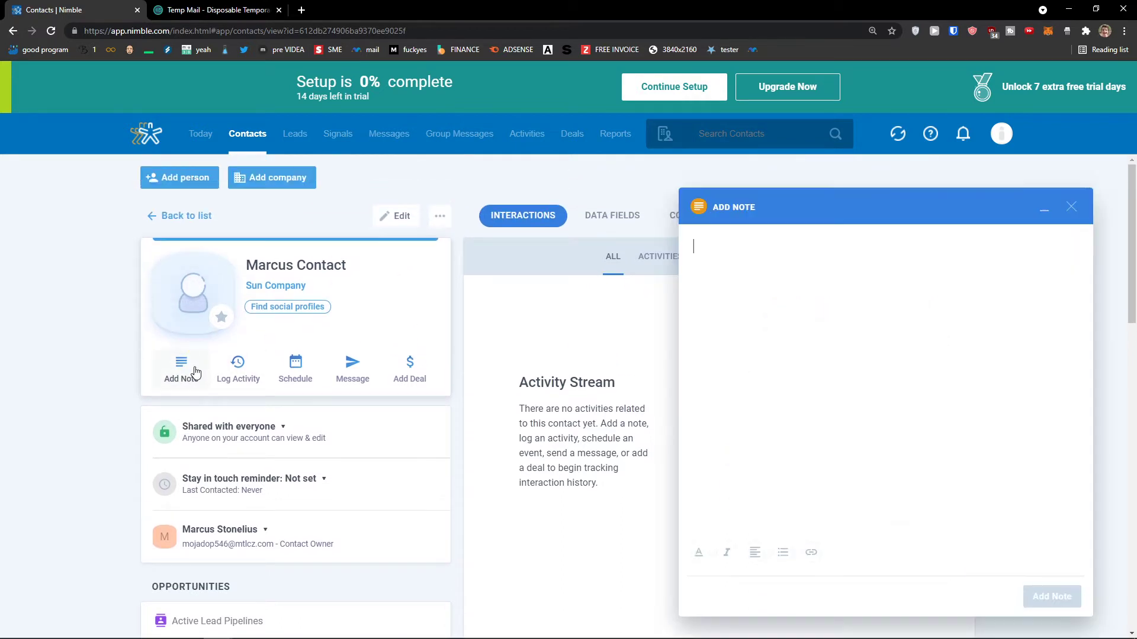
{"action": "left_click", "coordinate": [247, 379]}
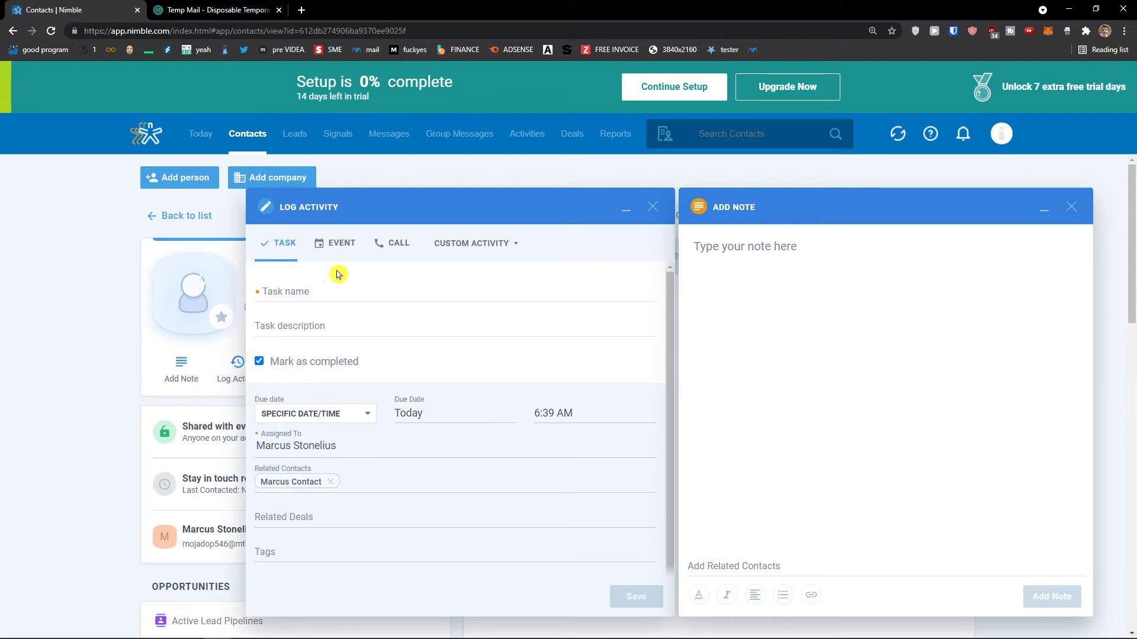
{"action": "left_click", "coordinate": [652, 207]}
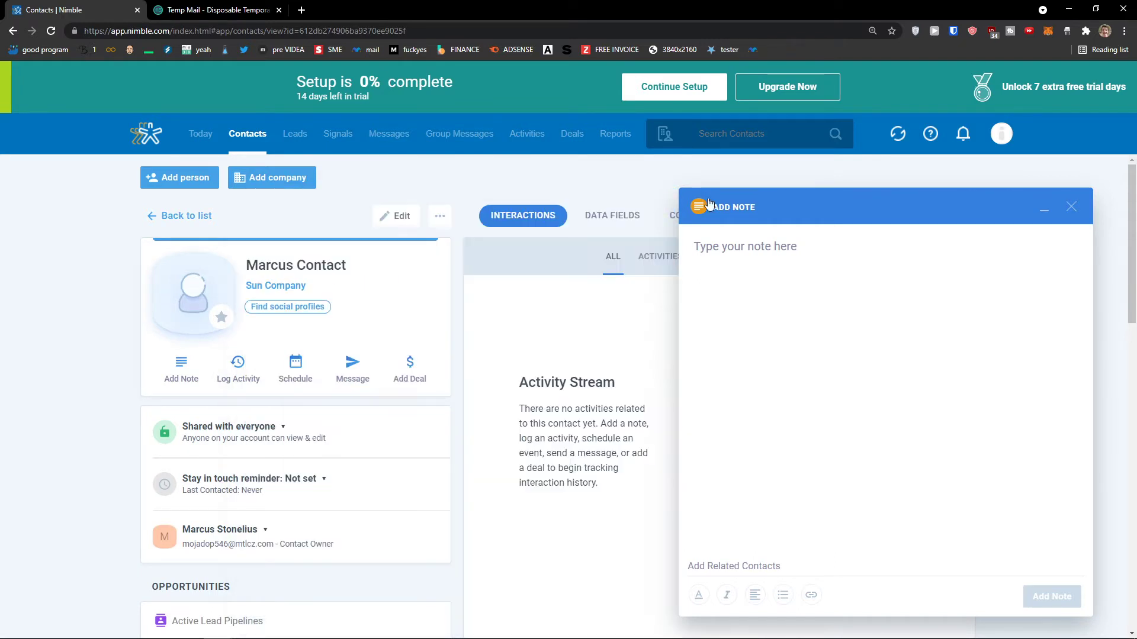
{"action": "left_click", "coordinate": [1069, 207]}
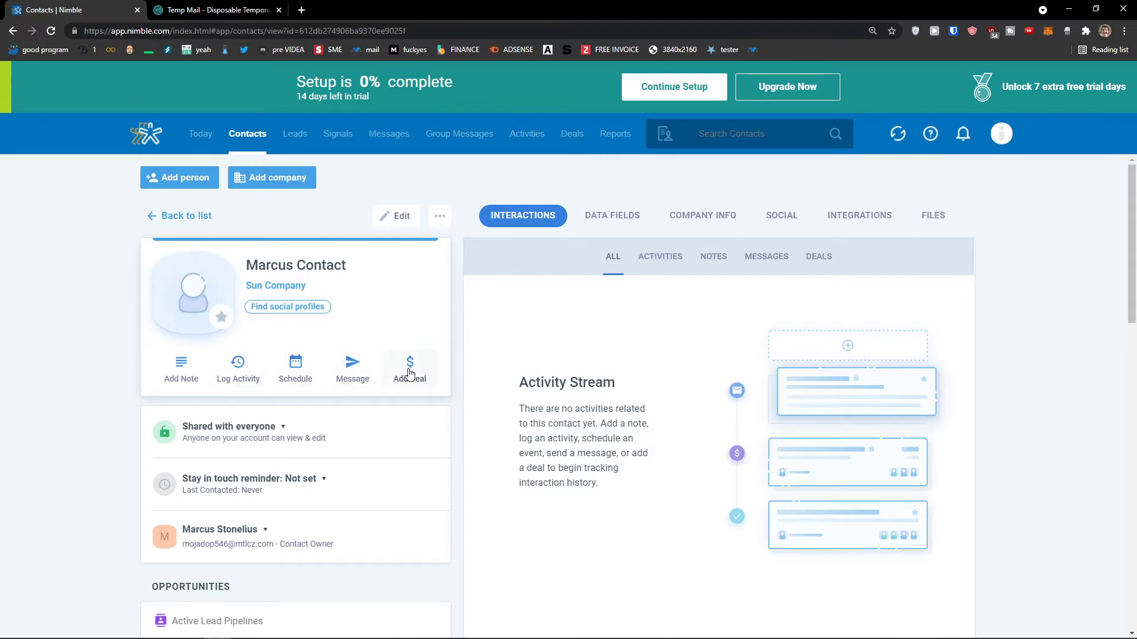
Browse the contact's Data Fields, Company Info, Social and Integrations tabs, ending on Company Info.
{"action": "scroll", "coordinate": [413, 367], "scroll_direction": "down", "scroll_amount": 5}
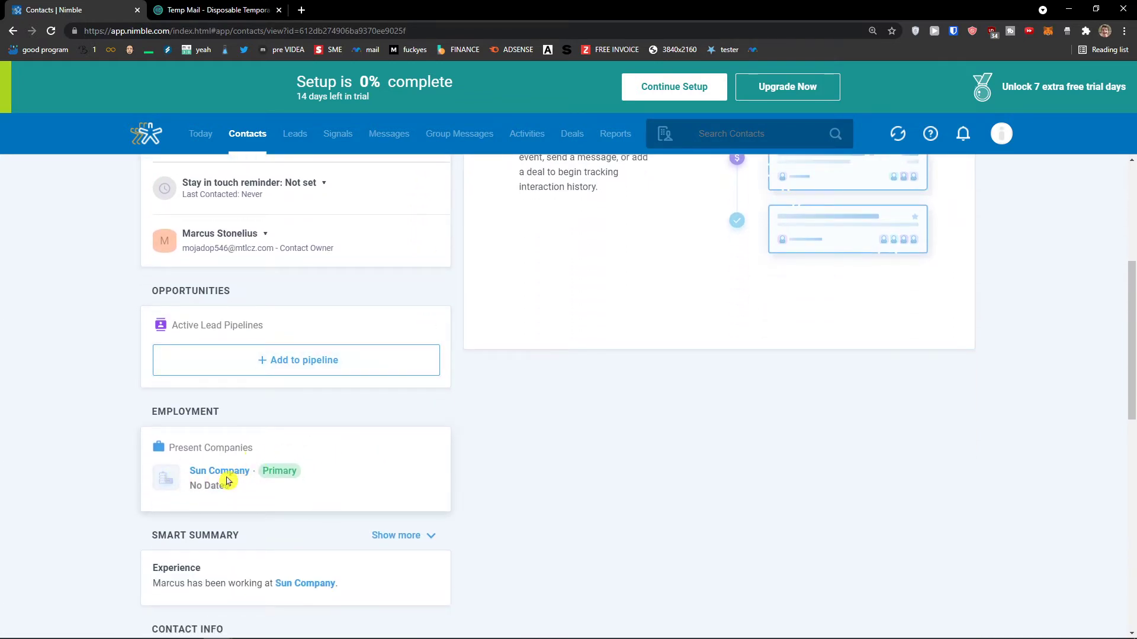
{"action": "scroll", "coordinate": [217, 477], "scroll_direction": "up", "scroll_amount": 4}
{"action": "scroll", "coordinate": [214, 476], "scroll_direction": "up", "scroll_amount": 1}
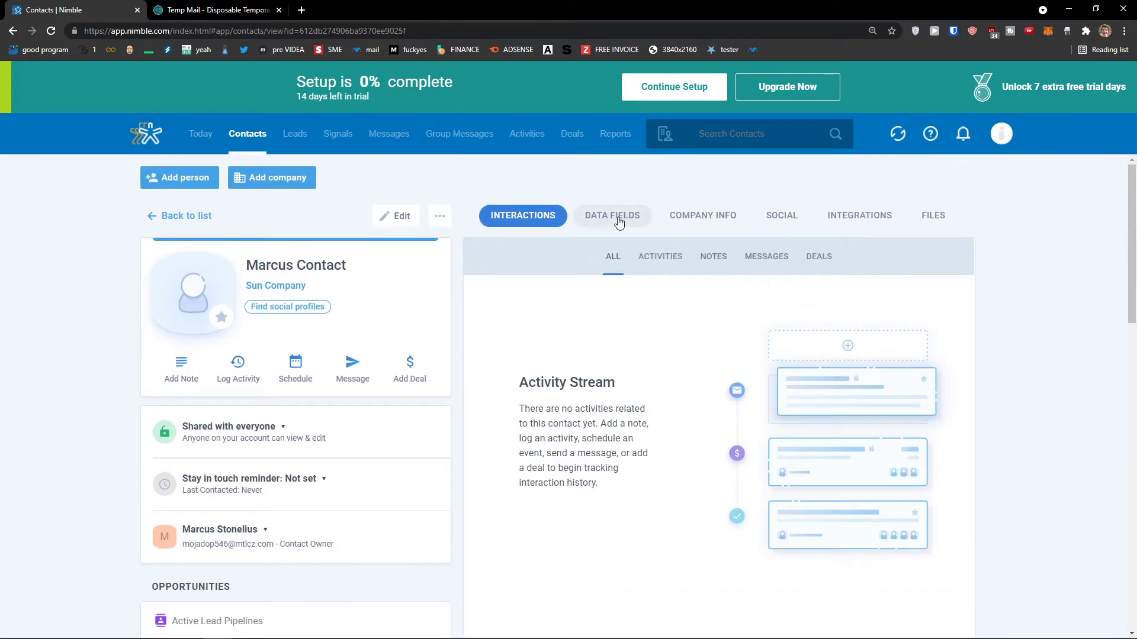
{"action": "left_click", "coordinate": [619, 223]}
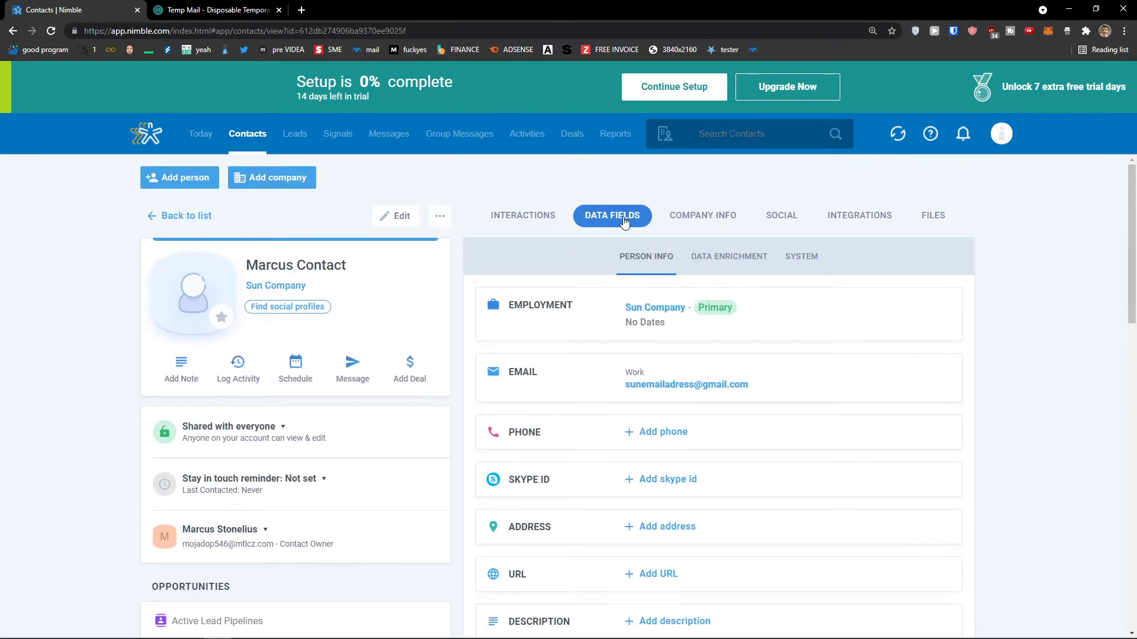
{"action": "left_click", "coordinate": [685, 222]}
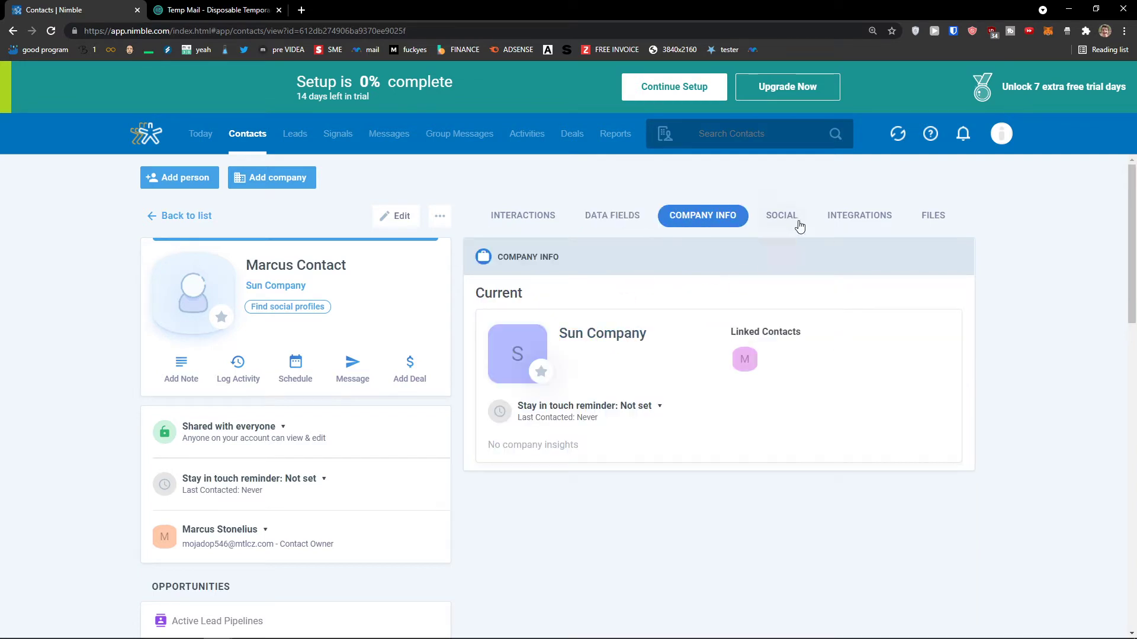
{"action": "left_click", "coordinate": [781, 220]}
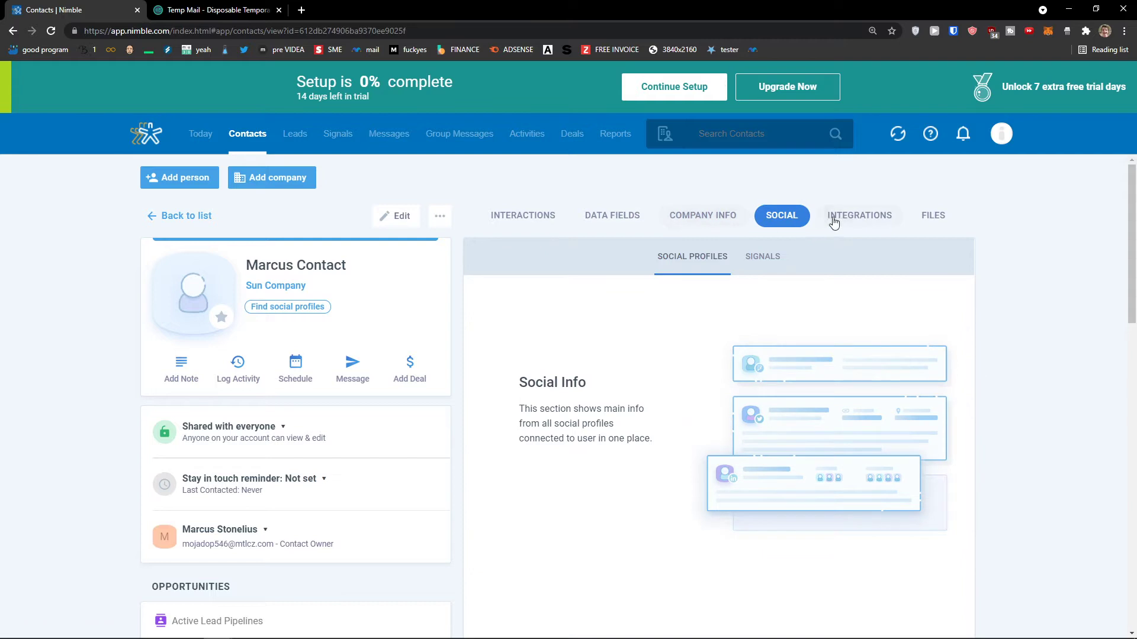
{"action": "left_click", "coordinate": [832, 219]}
{"action": "left_click", "coordinate": [719, 223]}
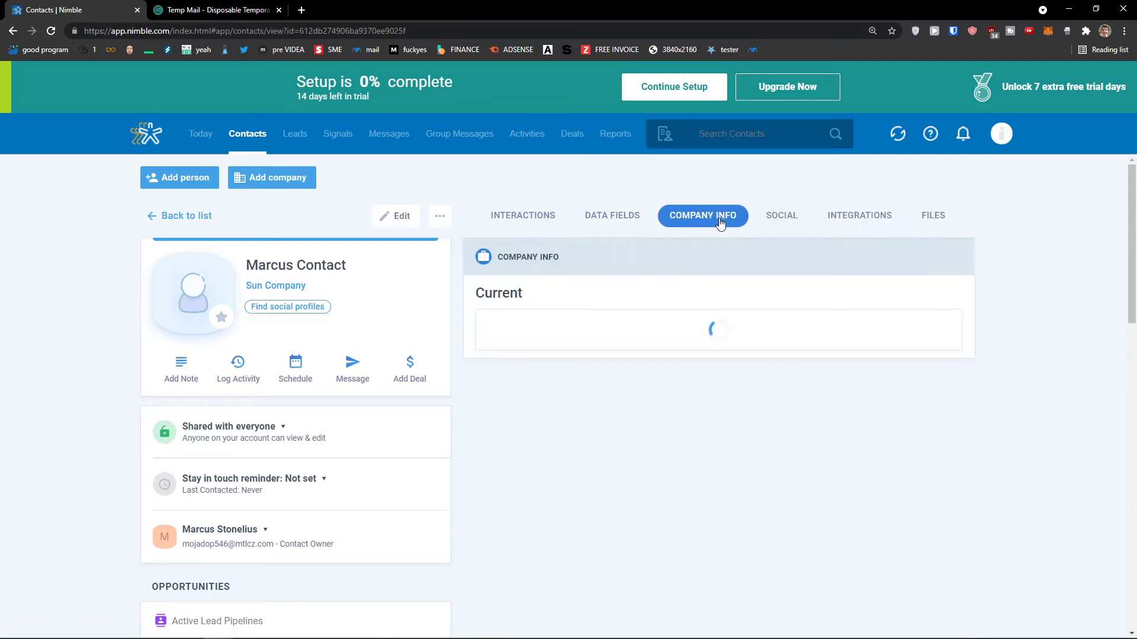
Go to the Sun Company record and open its '1 Employee linked' employees list.
{"action": "left_click", "coordinate": [594, 338]}
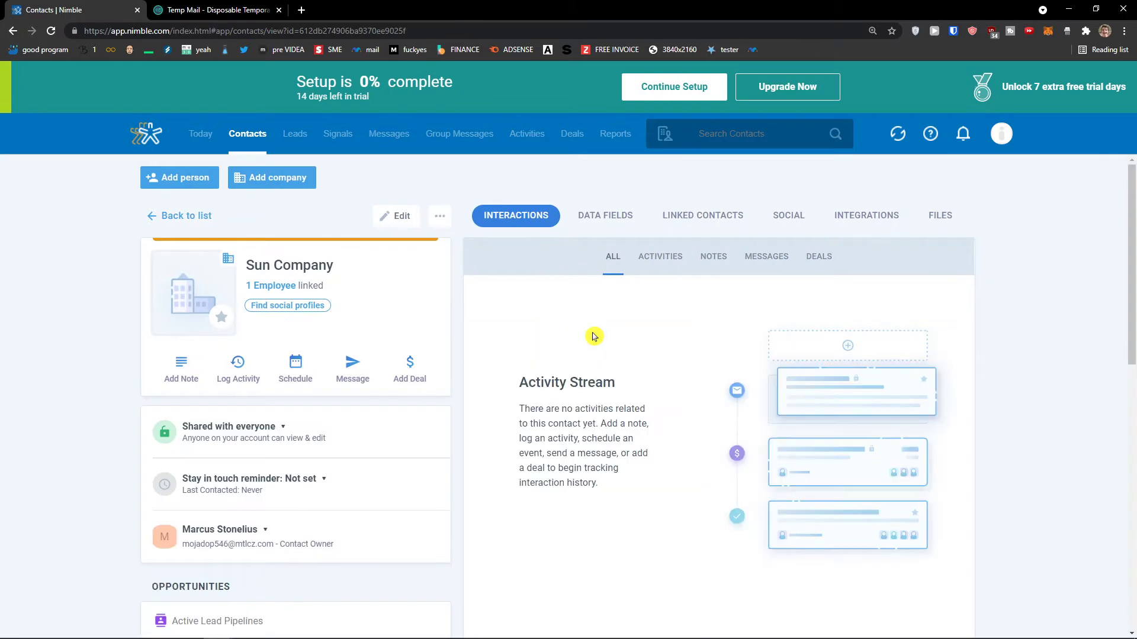
{"action": "scroll", "coordinate": [591, 335], "scroll_direction": "down", "scroll_amount": 8}
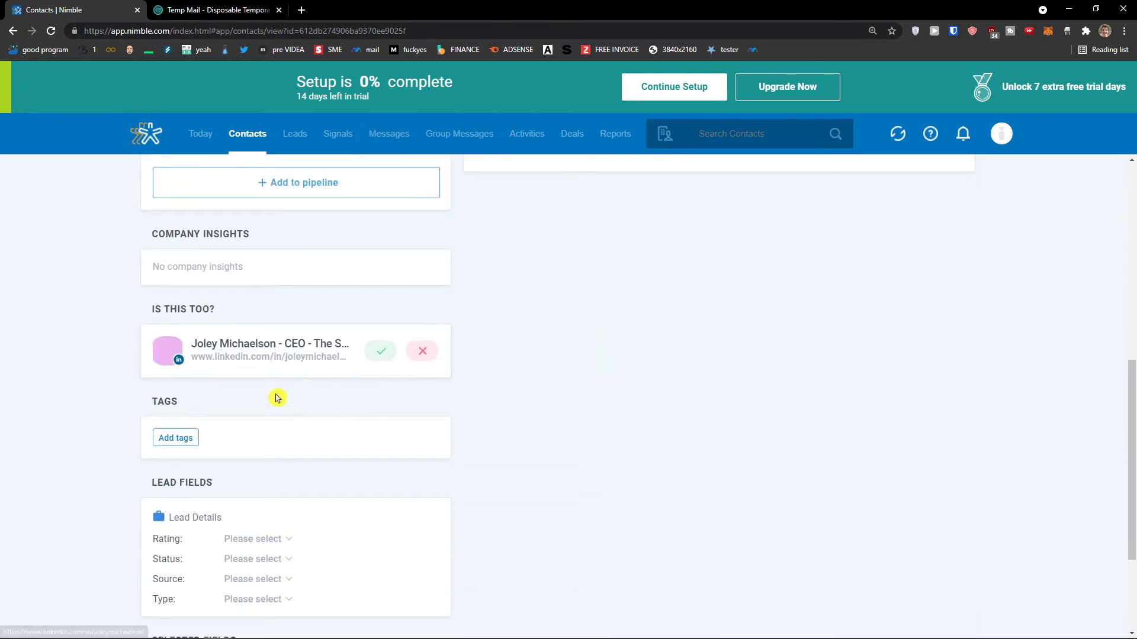
{"action": "scroll", "coordinate": [274, 385], "scroll_direction": "down", "scroll_amount": 3}
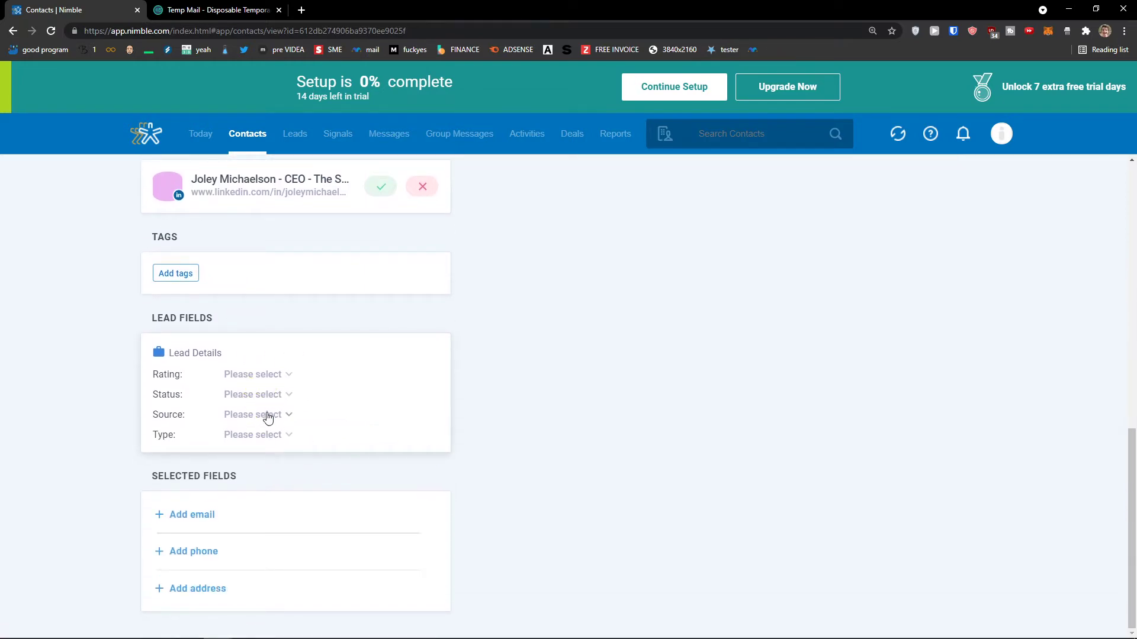
{"action": "scroll", "coordinate": [422, 457], "scroll_direction": "up", "scroll_amount": 10}
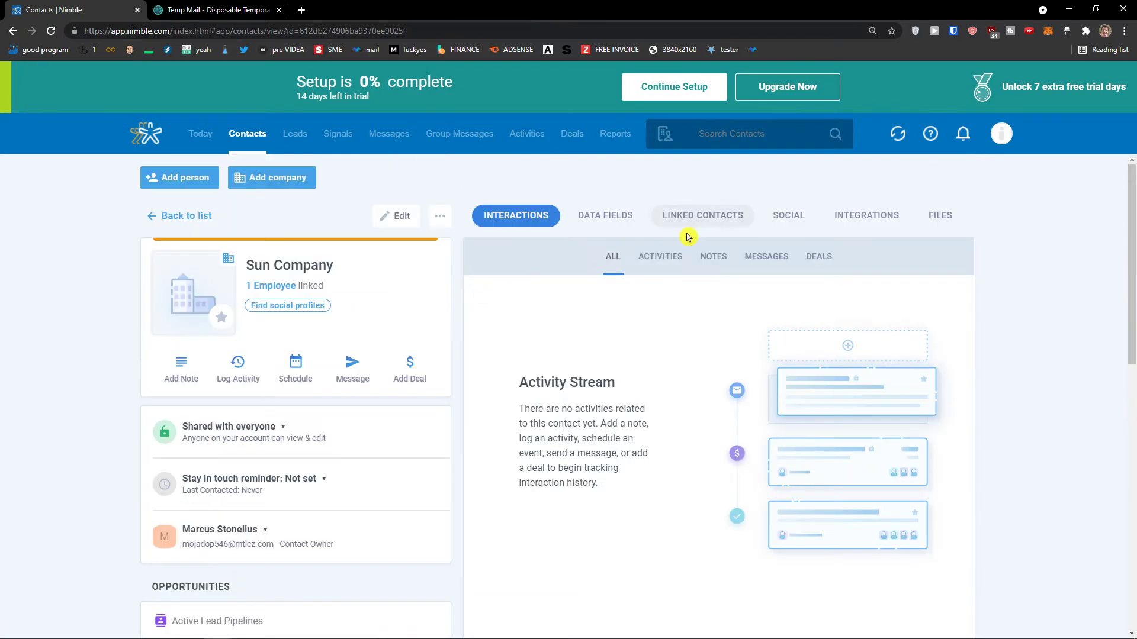
{"action": "left_click", "coordinate": [276, 287]}
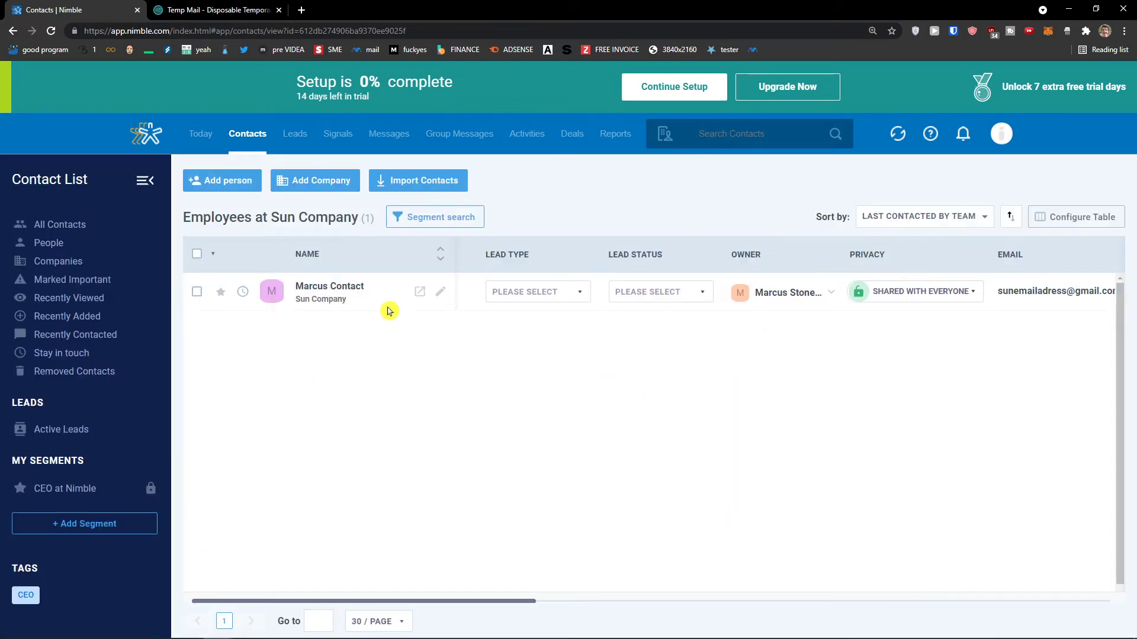
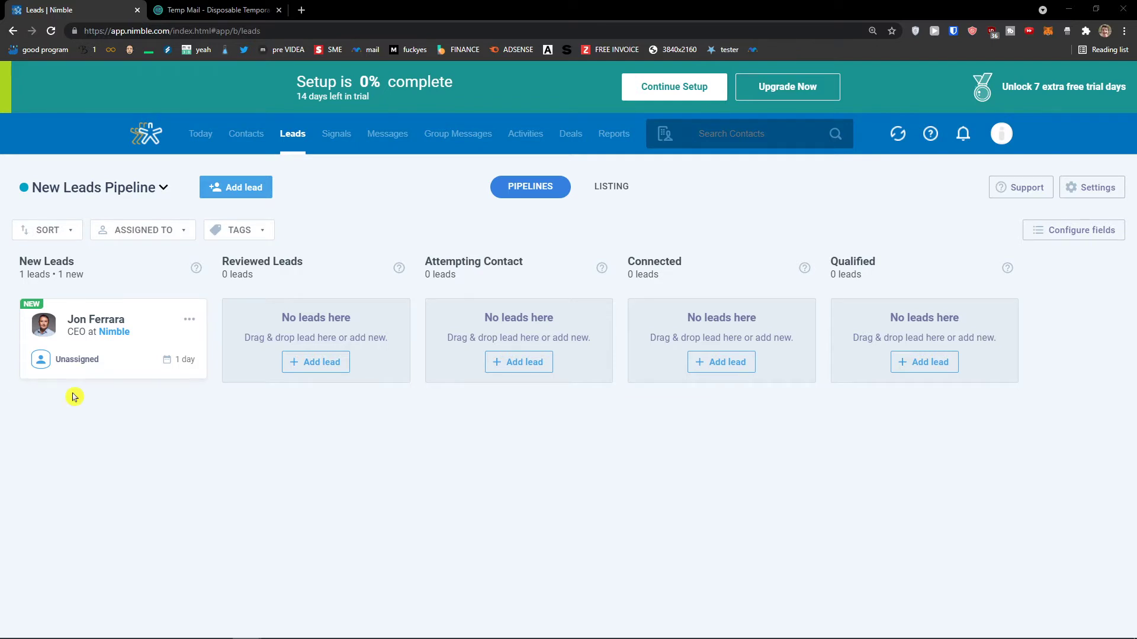
Open the Add Lead form above the New Leads Pipeline board.
{"action": "left_click", "coordinate": [236, 187]}
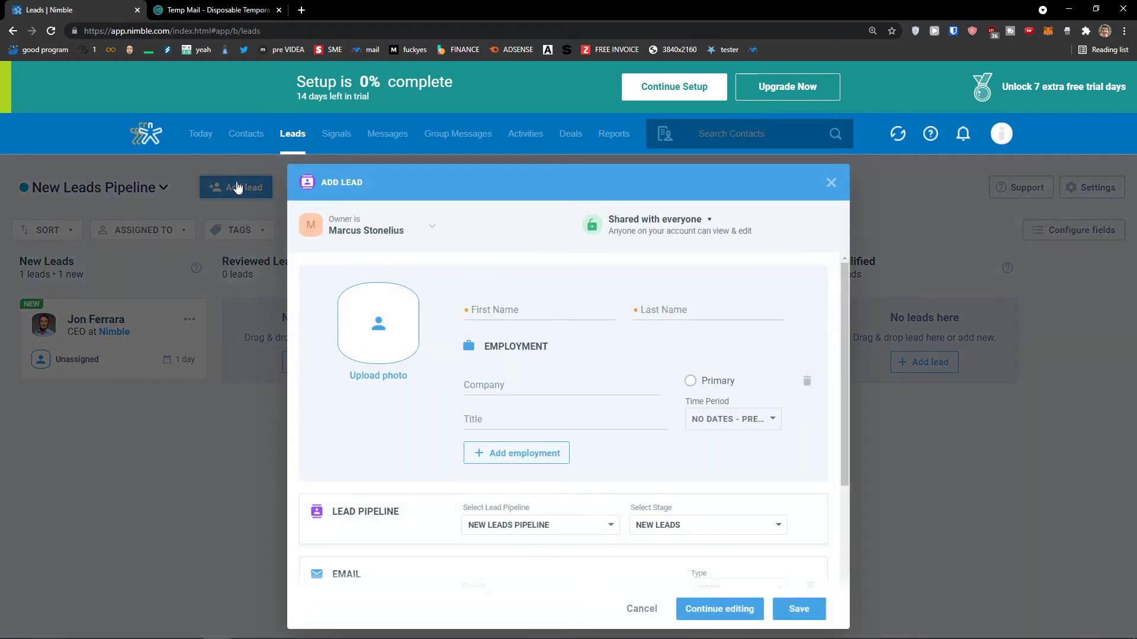
Enter the new lead's first and last name, leaving sharing options unchanged.
{"action": "left_click", "coordinate": [524, 304]}
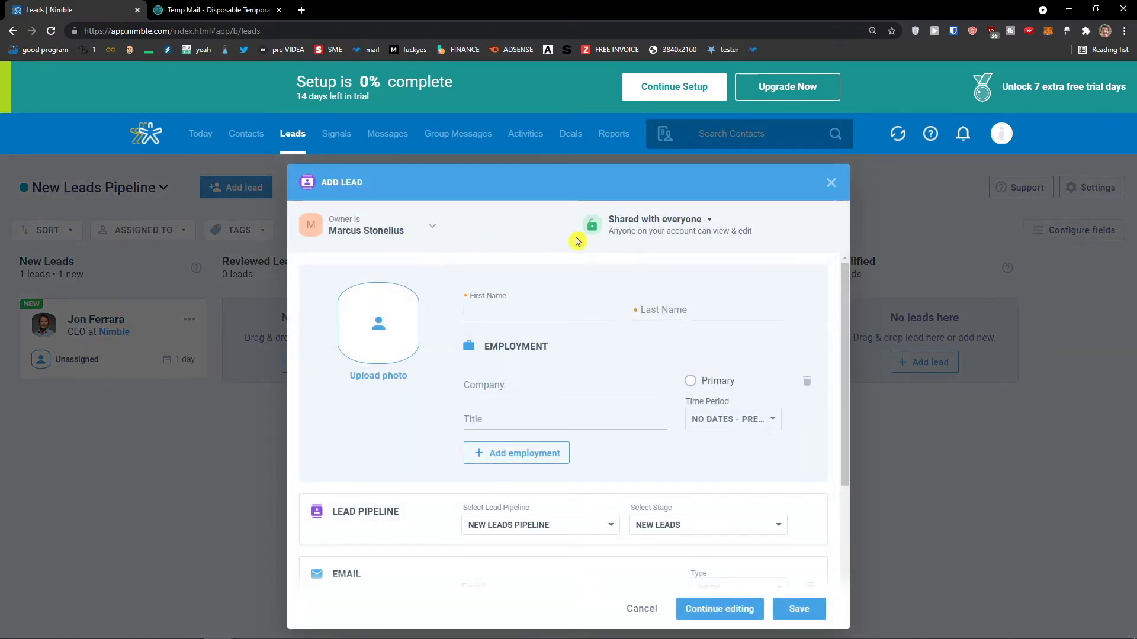
{"action": "left_click", "coordinate": [669, 243]}
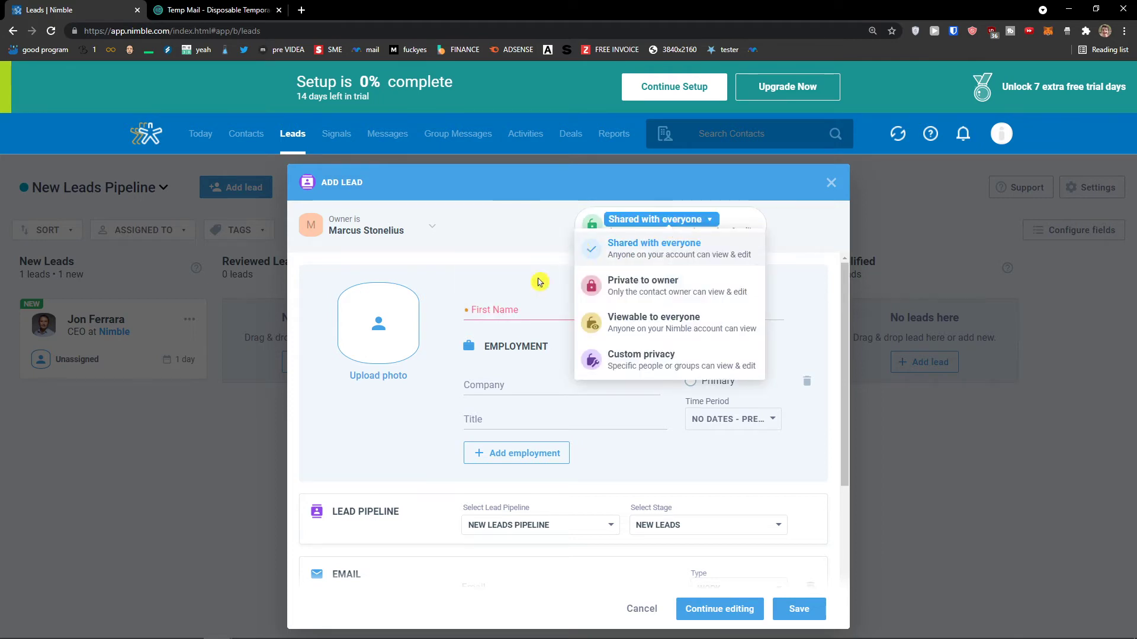
{"action": "left_click", "coordinate": [520, 314]}
{"action": "type", "text": "Ma"}
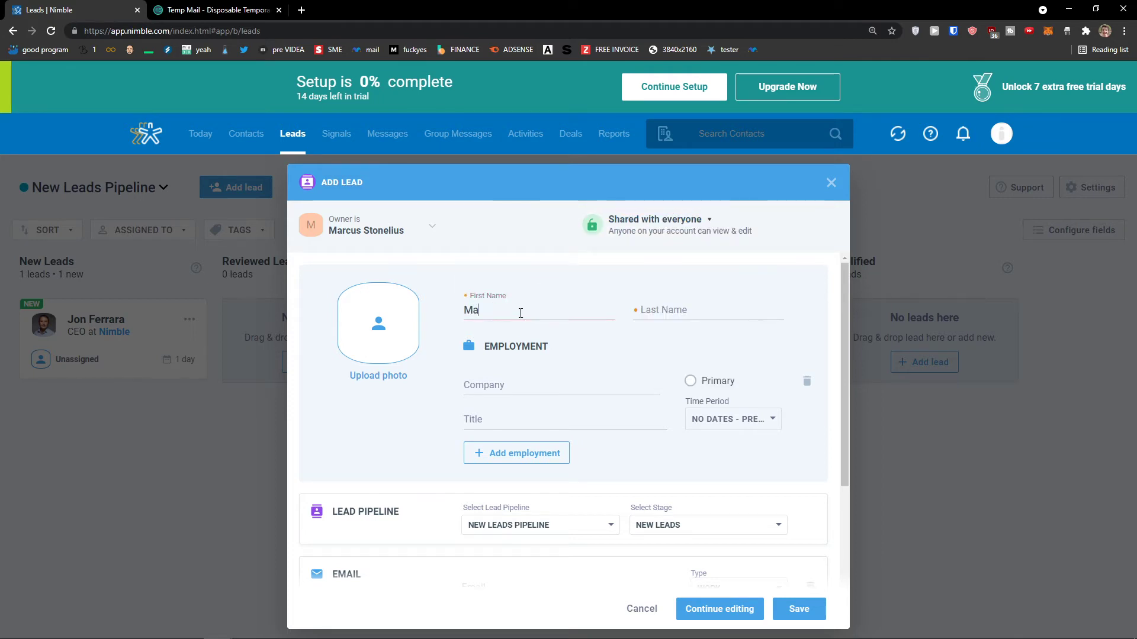
{"action": "type", "text": "rcus"}
{"action": "key", "text": "Tab"}
{"action": "type", "text": "Lead"}
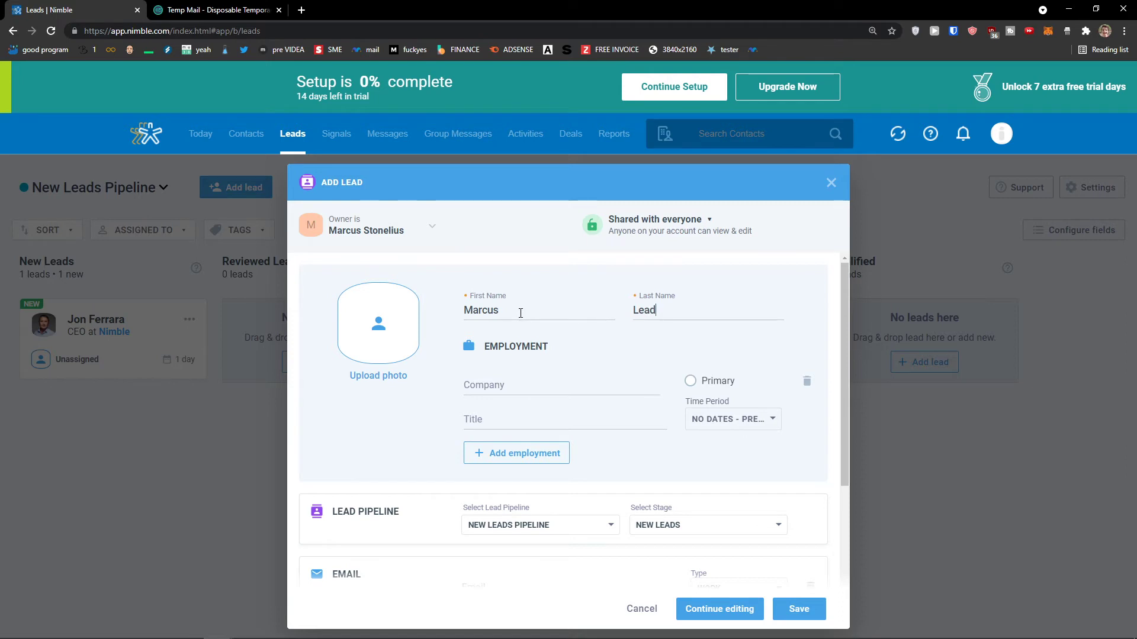
Set the lead's company to Sun Company.
{"action": "scroll", "coordinate": [531, 315], "scroll_direction": "down", "scroll_amount": 1}
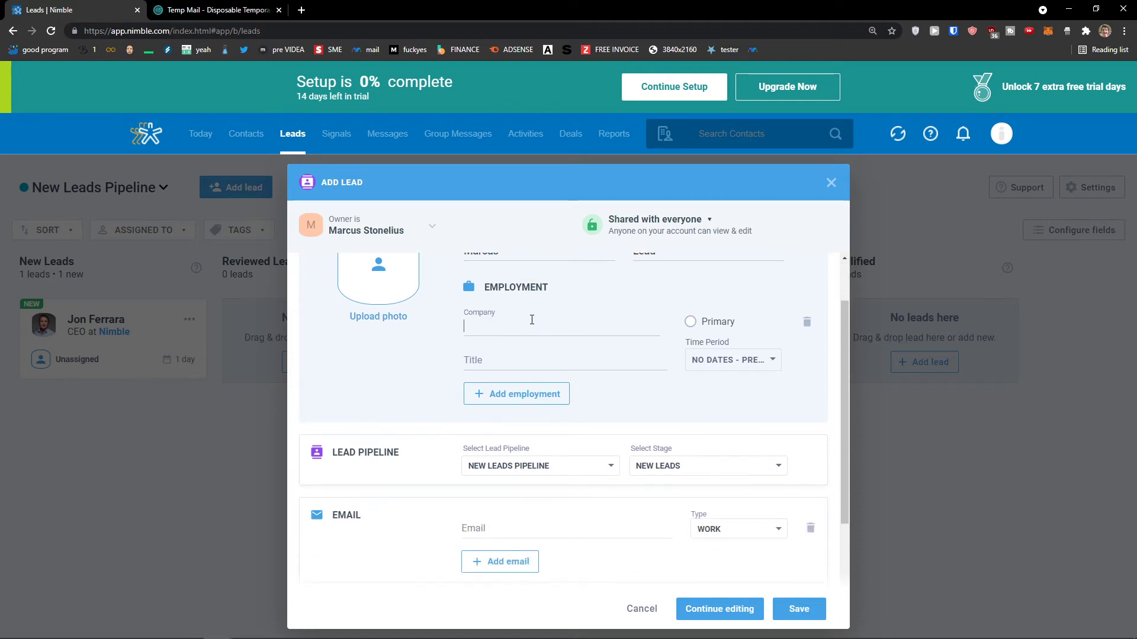
{"action": "left_click", "coordinate": [531, 320]}
{"action": "type", "text": "sun co"}
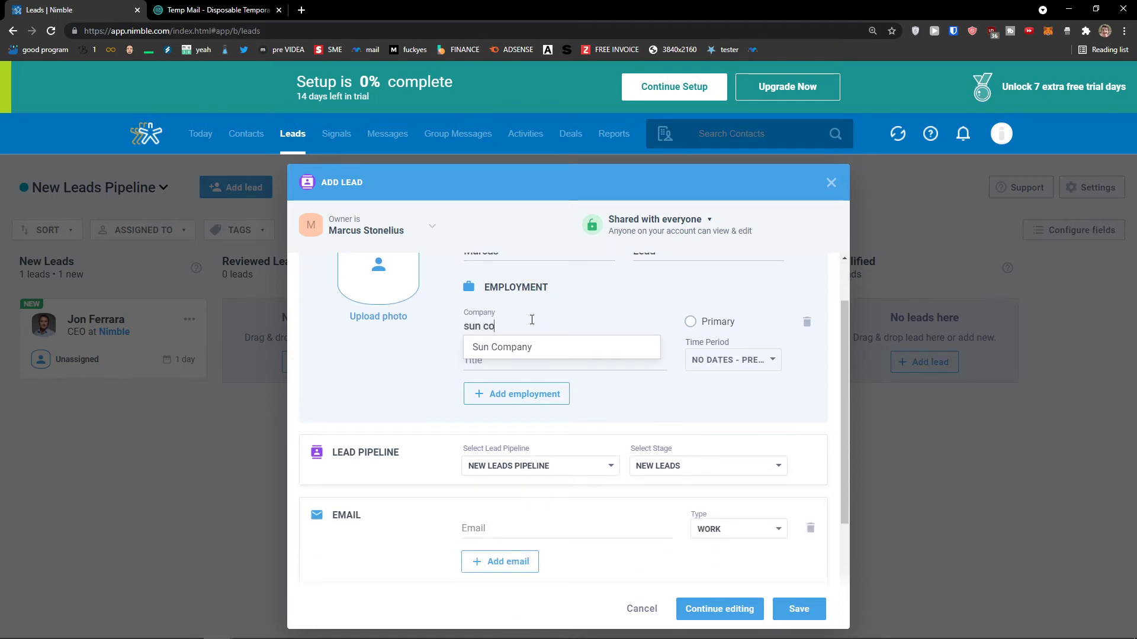
{"action": "left_click", "coordinate": [527, 347]}
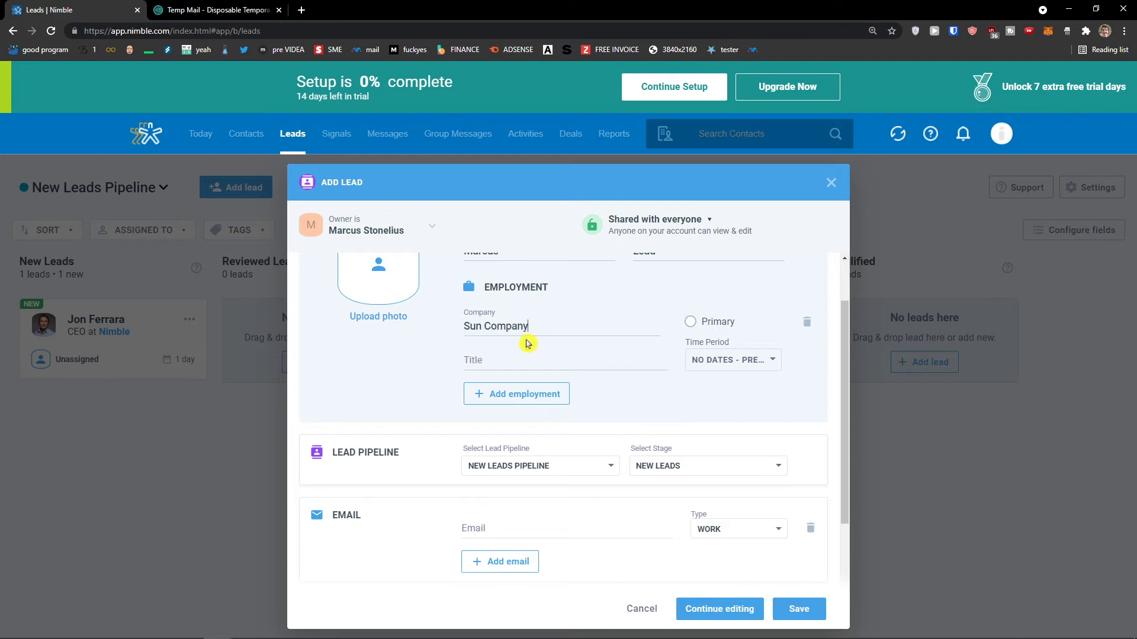
{"action": "scroll", "coordinate": [573, 363], "scroll_direction": "down", "scroll_amount": 2}
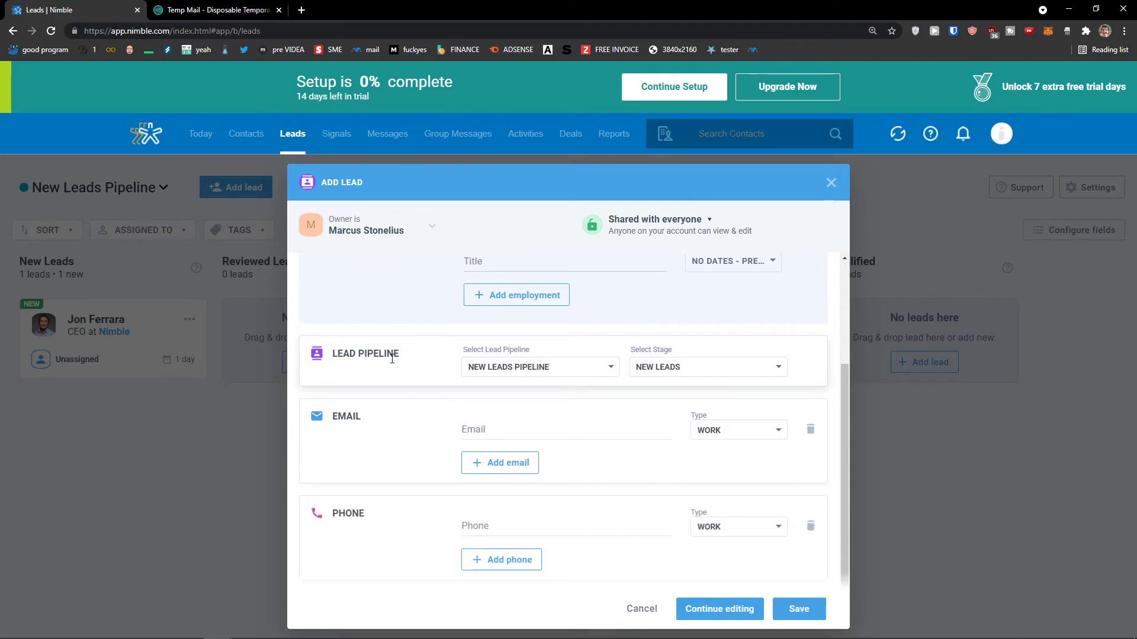
Keep New Leads Pipeline, set the stage to Attempting Contact, and save the lead.
{"action": "left_click", "coordinate": [531, 368]}
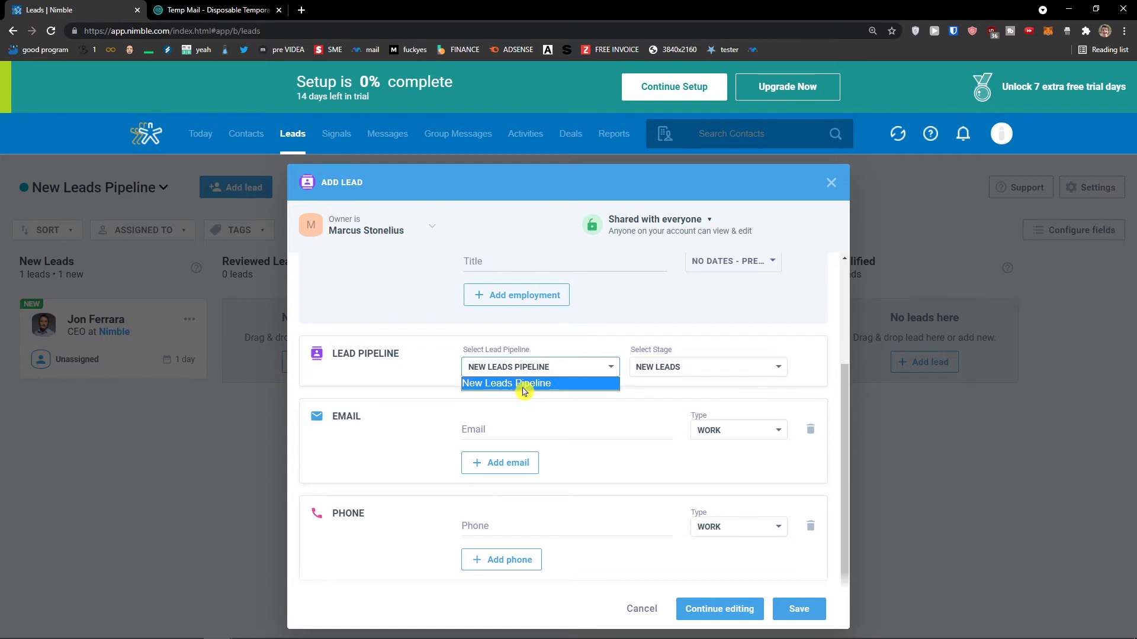
{"action": "left_click", "coordinate": [524, 386]}
{"action": "left_click", "coordinate": [665, 368]}
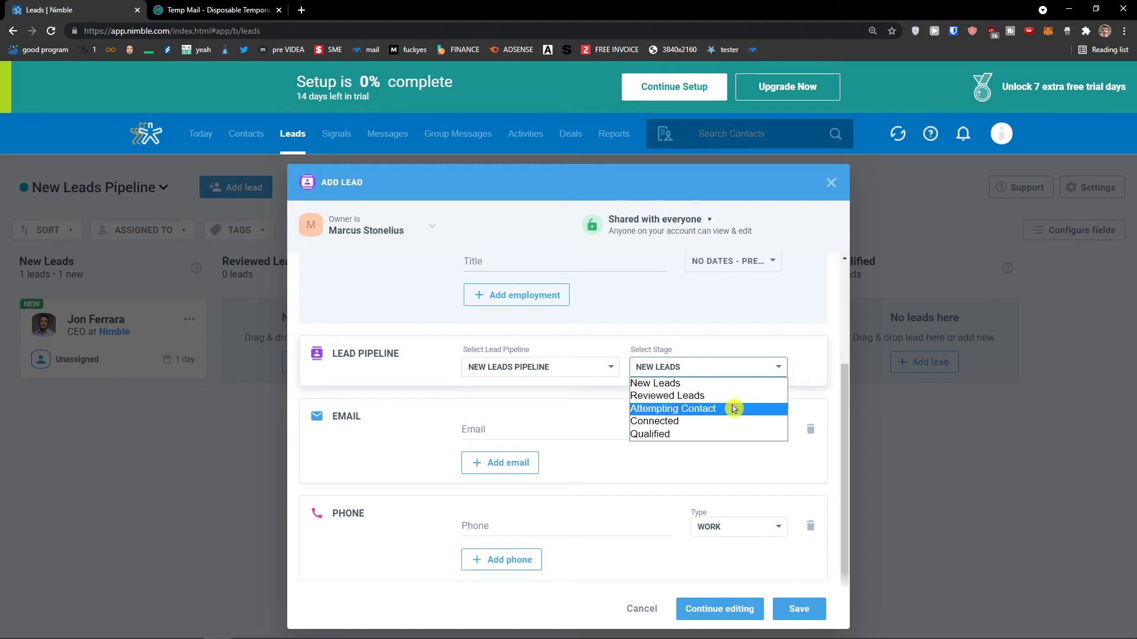
{"action": "left_click", "coordinate": [733, 409]}
{"action": "left_click", "coordinate": [699, 369]}
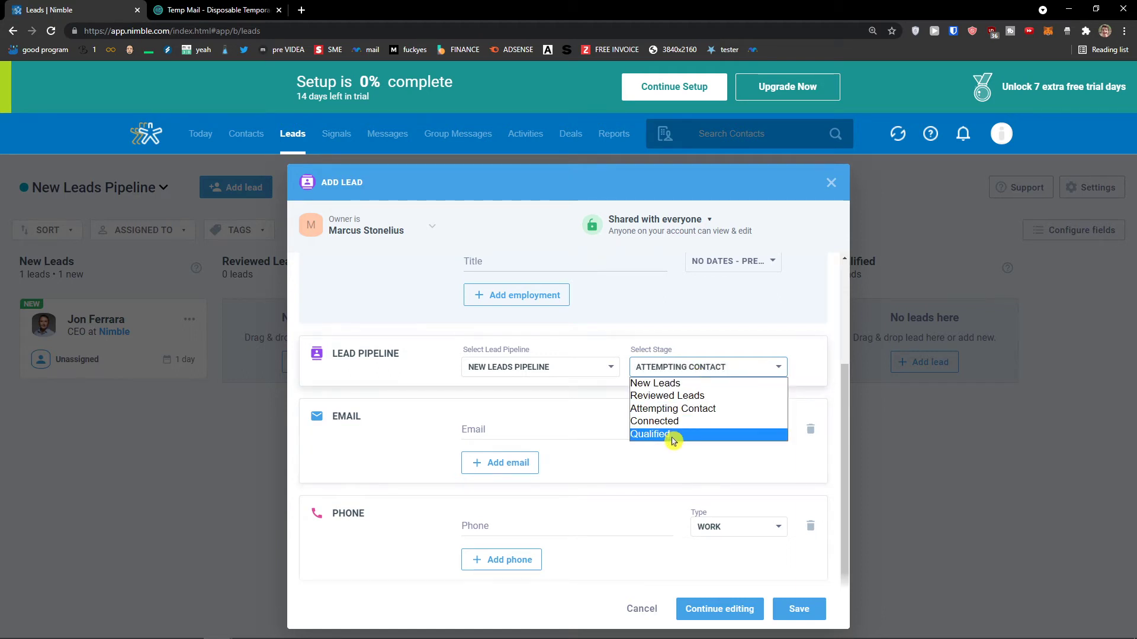
{"action": "left_click", "coordinate": [406, 432]}
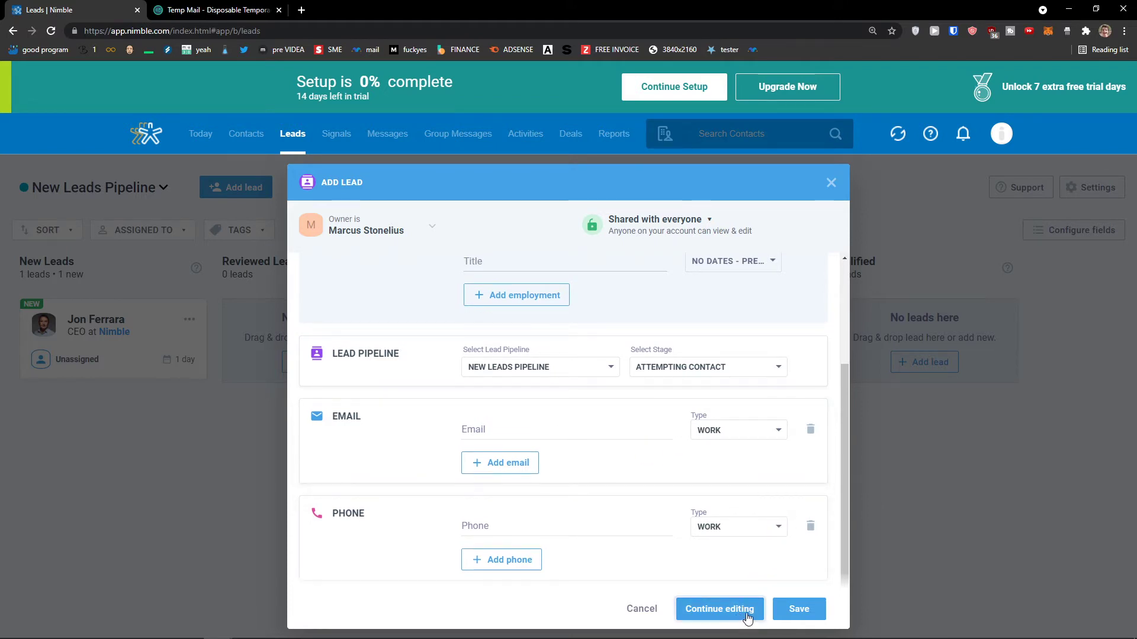
{"action": "scroll", "coordinate": [777, 576], "scroll_direction": "up", "scroll_amount": 1}
{"action": "scroll", "coordinate": [748, 573], "scroll_direction": "down", "scroll_amount": 1}
{"action": "left_click", "coordinate": [799, 608]}
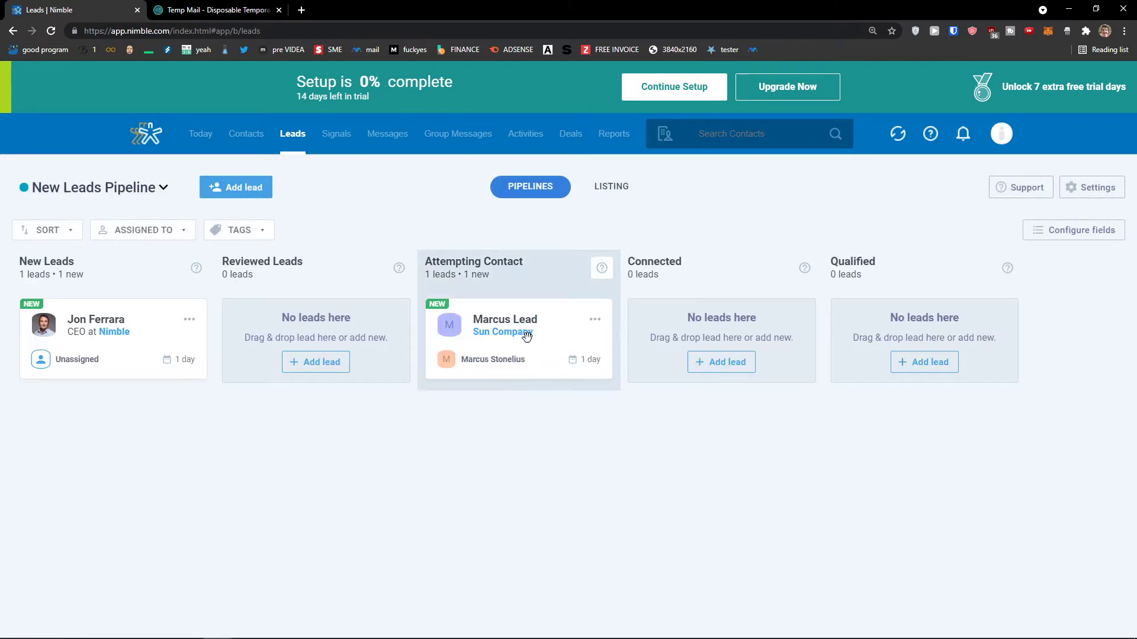
Nudge the new lead card, then open Lead Pipelines settings from Configure fields.
{"action": "left_click_drag", "start_coordinate": [527, 336], "coordinate": [586, 385]}
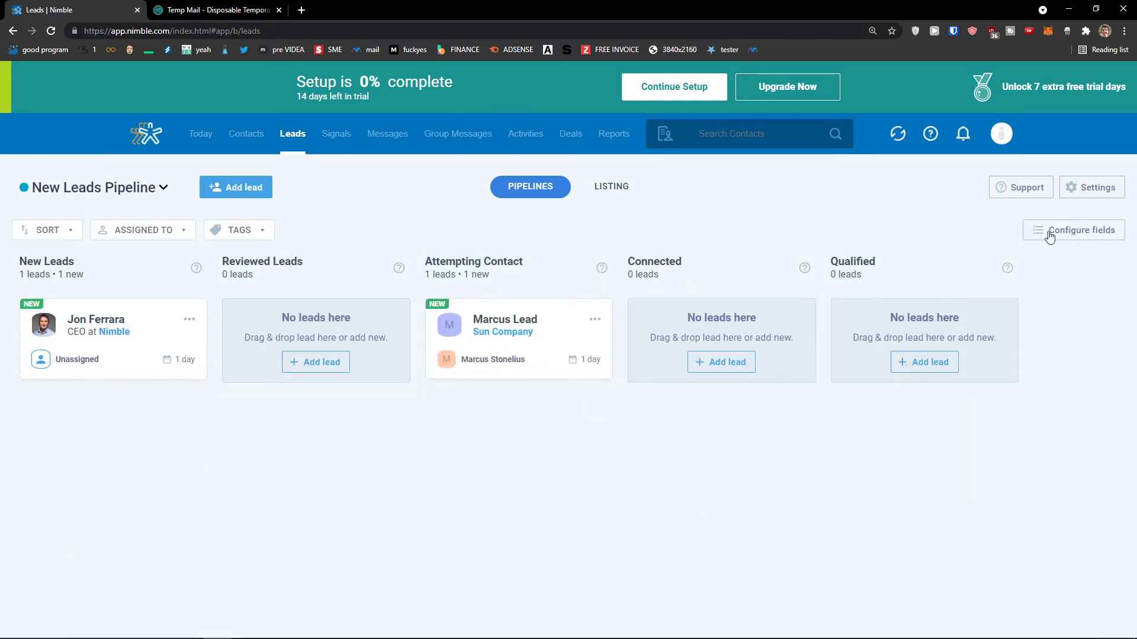
{"action": "left_click", "coordinate": [1048, 235]}
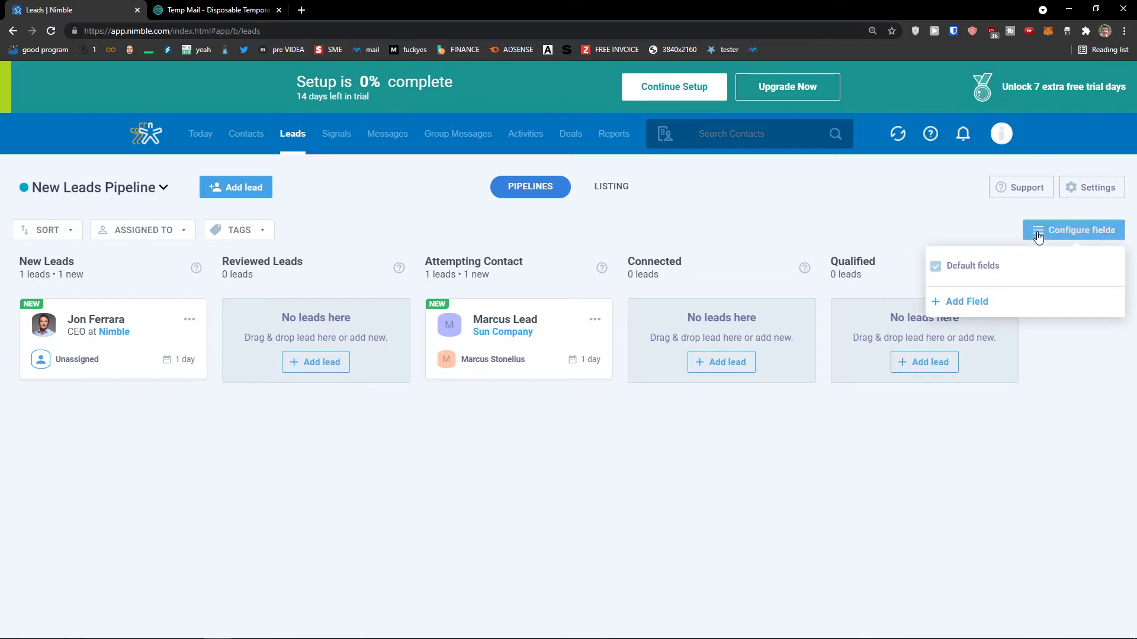
{"action": "left_click", "coordinate": [1094, 188]}
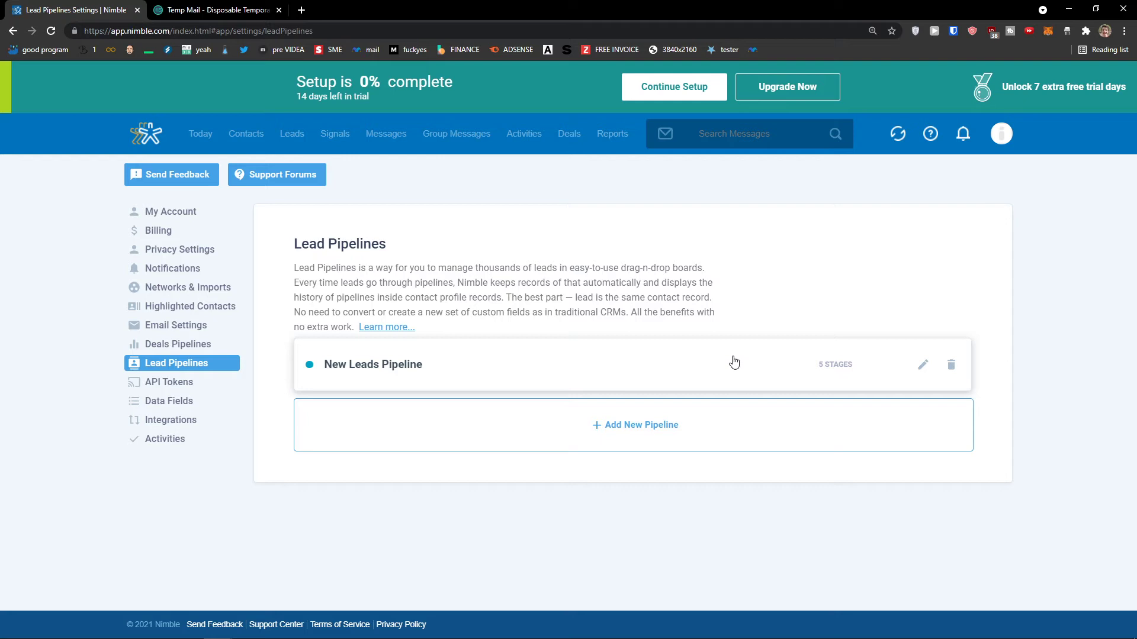
Review New Leads Pipeline's five stages in Edit Stages mode, then return to the Leads board.
{"action": "left_click", "coordinate": [734, 361]}
{"action": "scroll", "coordinate": [733, 361], "scroll_direction": "down", "scroll_amount": 4}
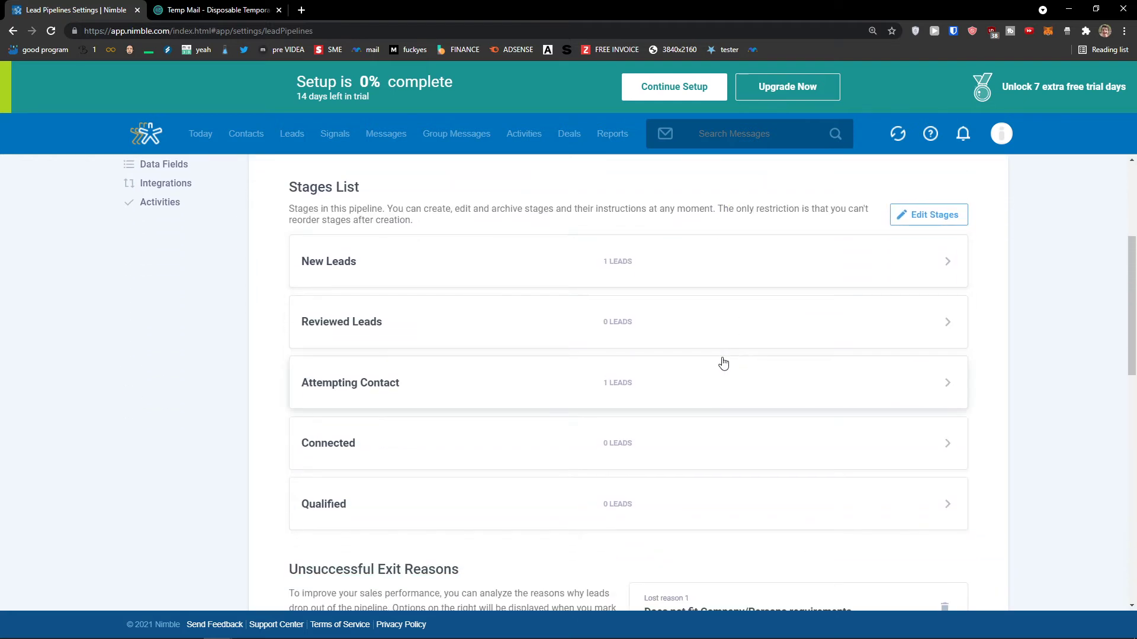
{"action": "scroll", "coordinate": [723, 362], "scroll_direction": "up", "scroll_amount": 2}
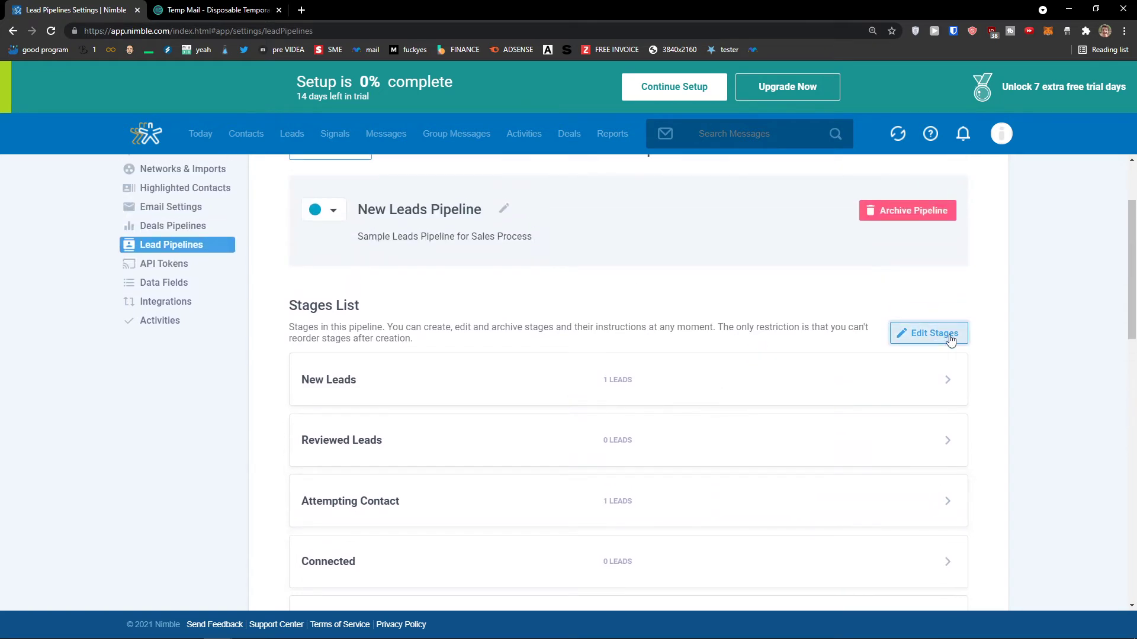
{"action": "left_click", "coordinate": [934, 333]}
{"action": "scroll", "coordinate": [710, 355], "scroll_direction": "down", "scroll_amount": 3}
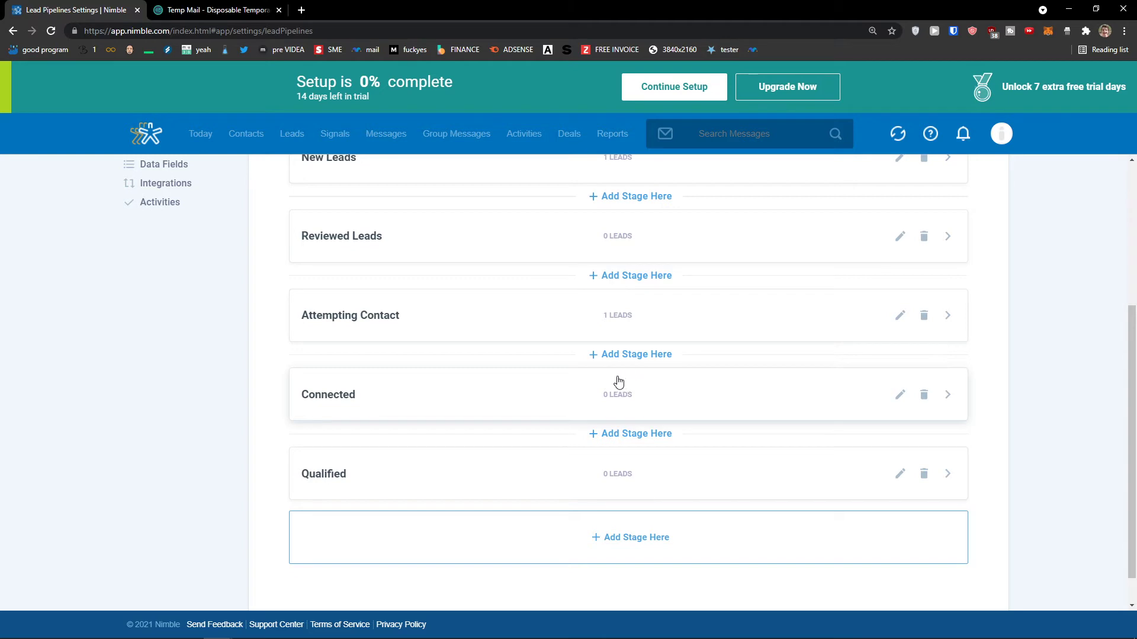
{"action": "scroll", "coordinate": [505, 380], "scroll_direction": "up", "scroll_amount": 2}
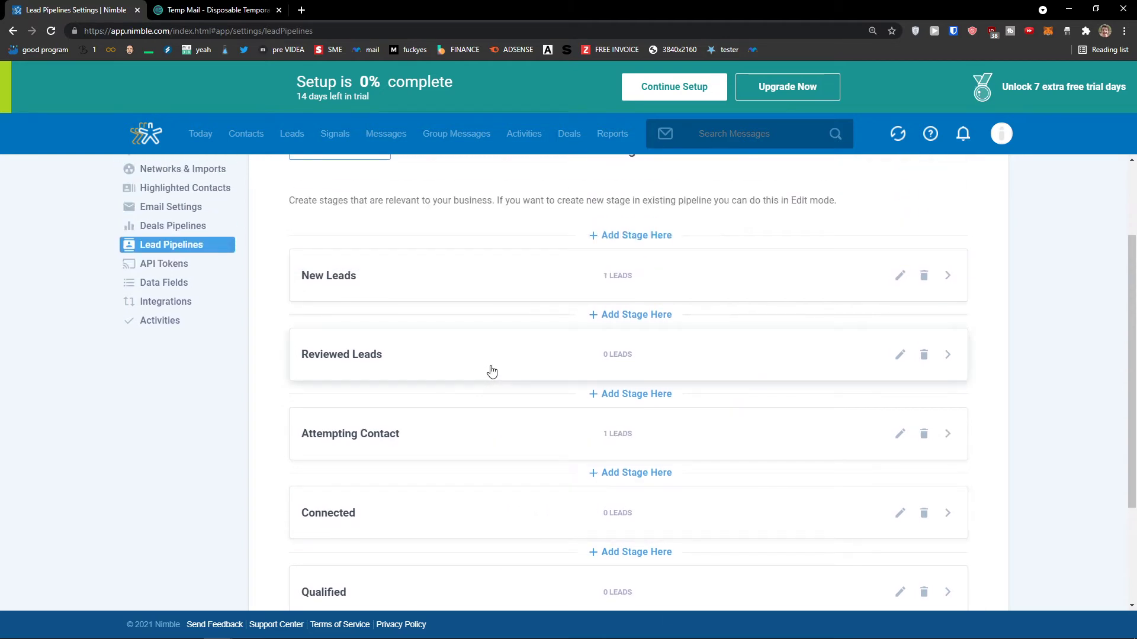
{"action": "scroll", "coordinate": [470, 449], "scroll_direction": "up", "scroll_amount": 2}
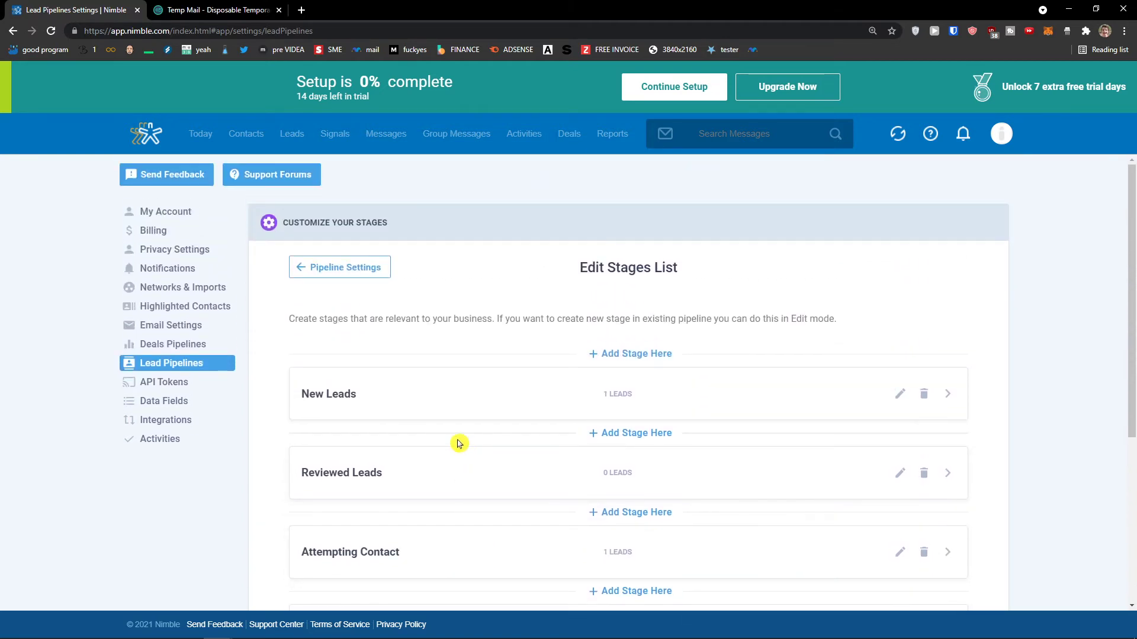
{"action": "left_click", "coordinate": [296, 141]}
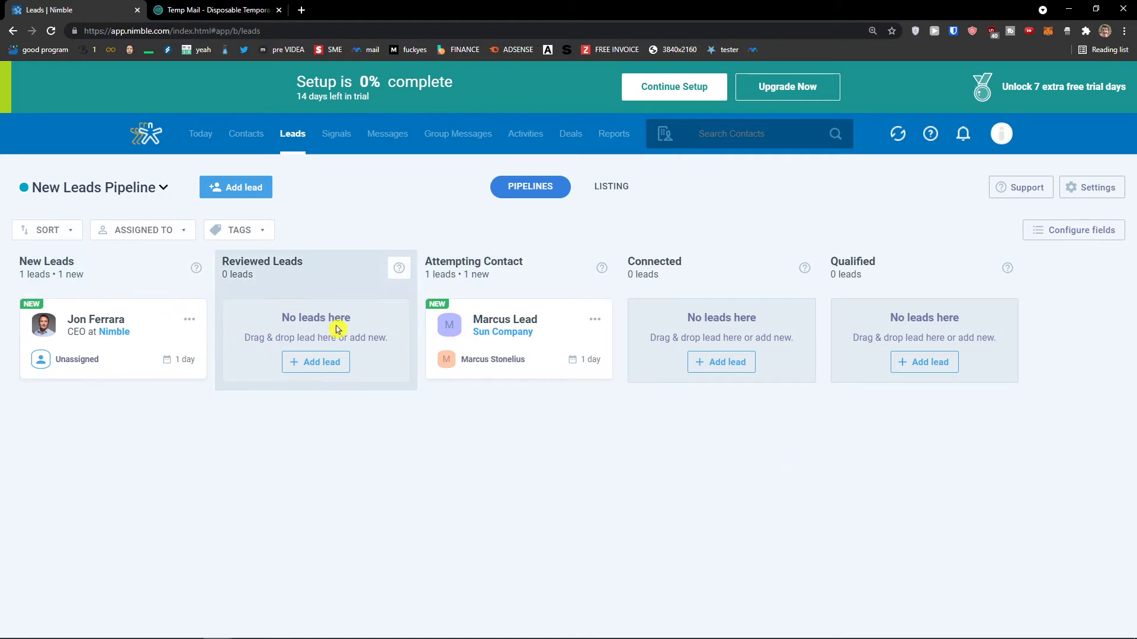
Drop the Sun Company lead into Exit Successful, emptying Attempting Contact.
{"action": "left_click_drag", "start_coordinate": [529, 332], "coordinate": [852, 602]}
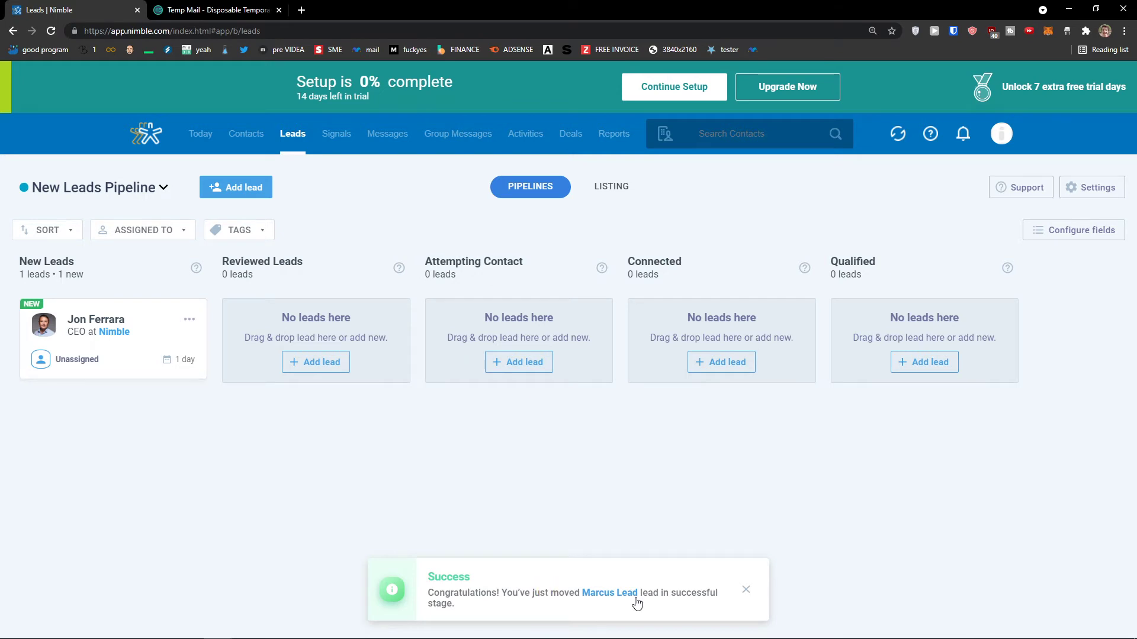
{"action": "left_click", "coordinate": [243, 147]}
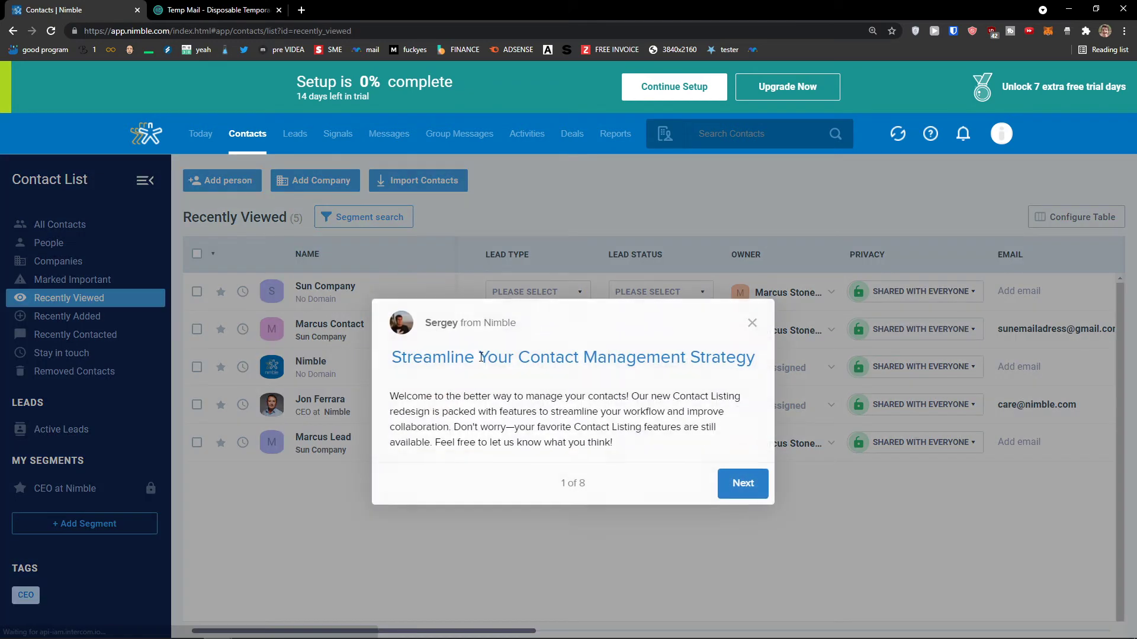
{"action": "left_click", "coordinate": [753, 323]}
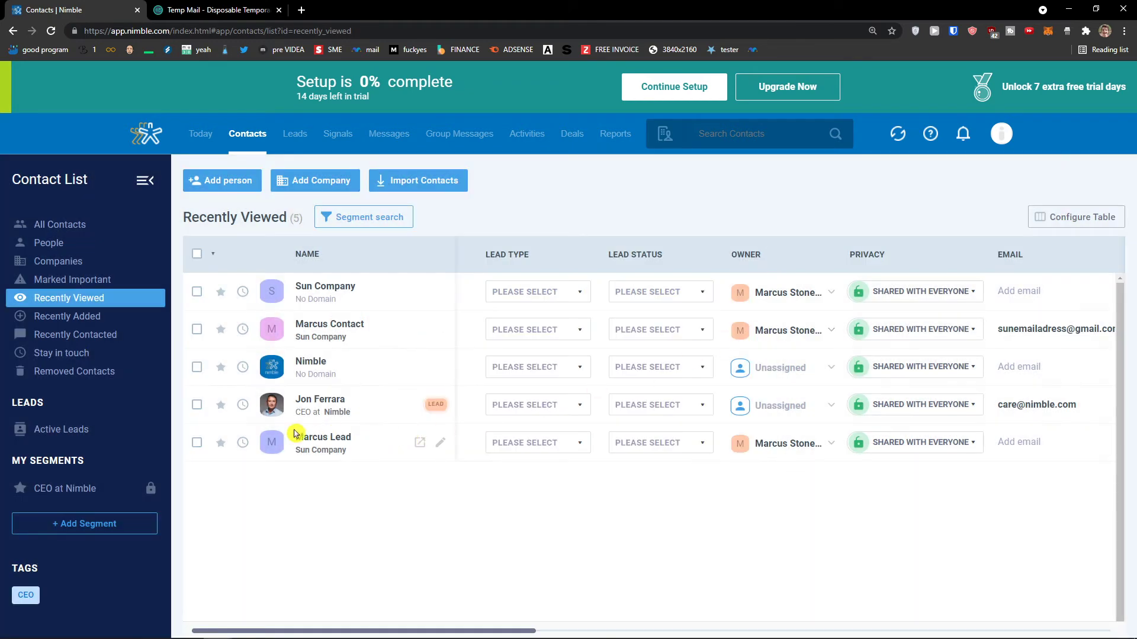
{"action": "left_click", "coordinate": [73, 231]}
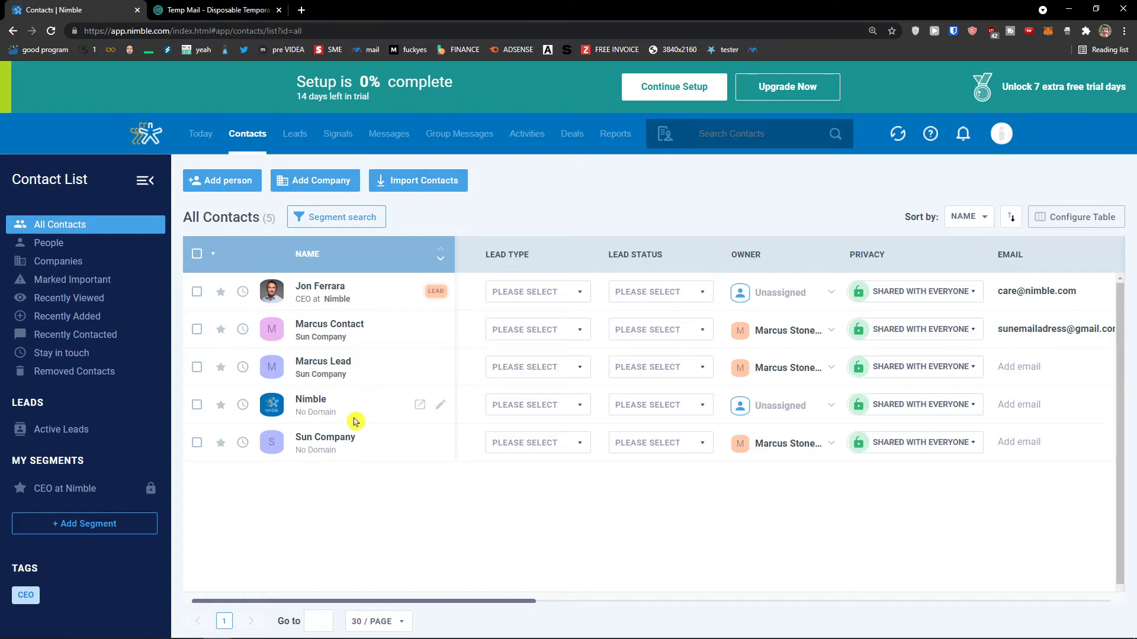
{"action": "left_click", "coordinate": [526, 454]}
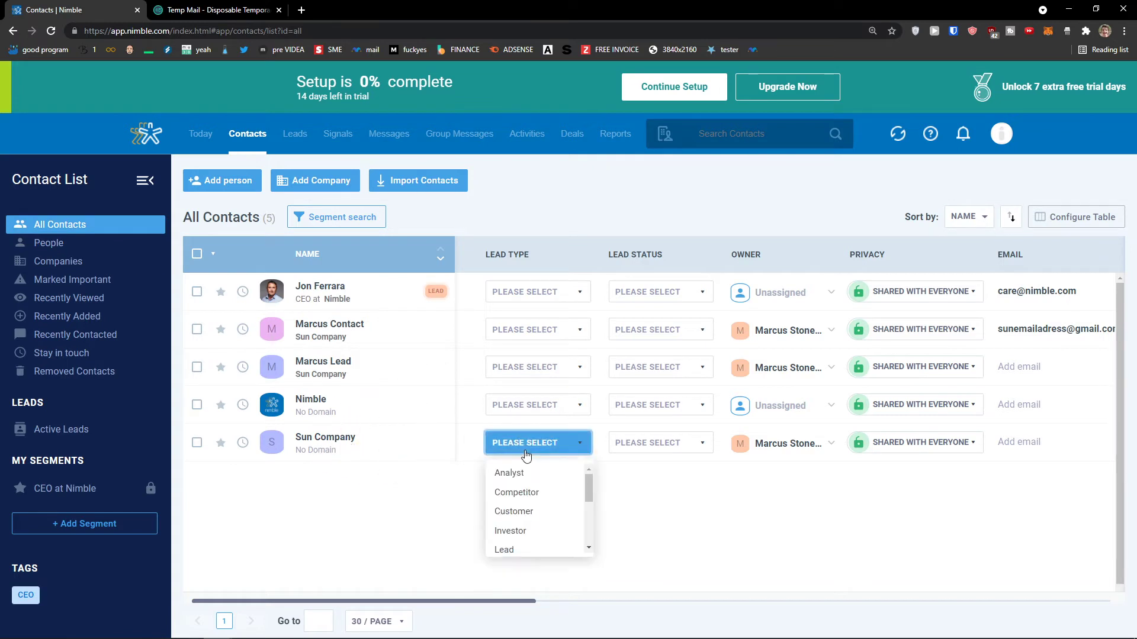
{"action": "left_click", "coordinate": [526, 453]}
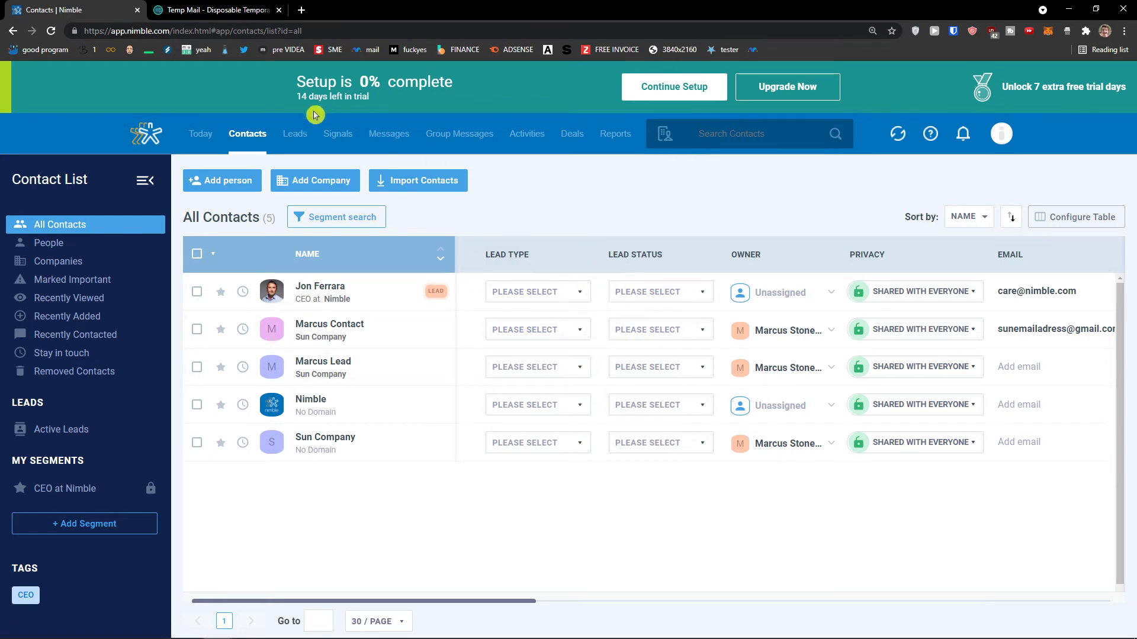
{"action": "left_click", "coordinate": [296, 134]}
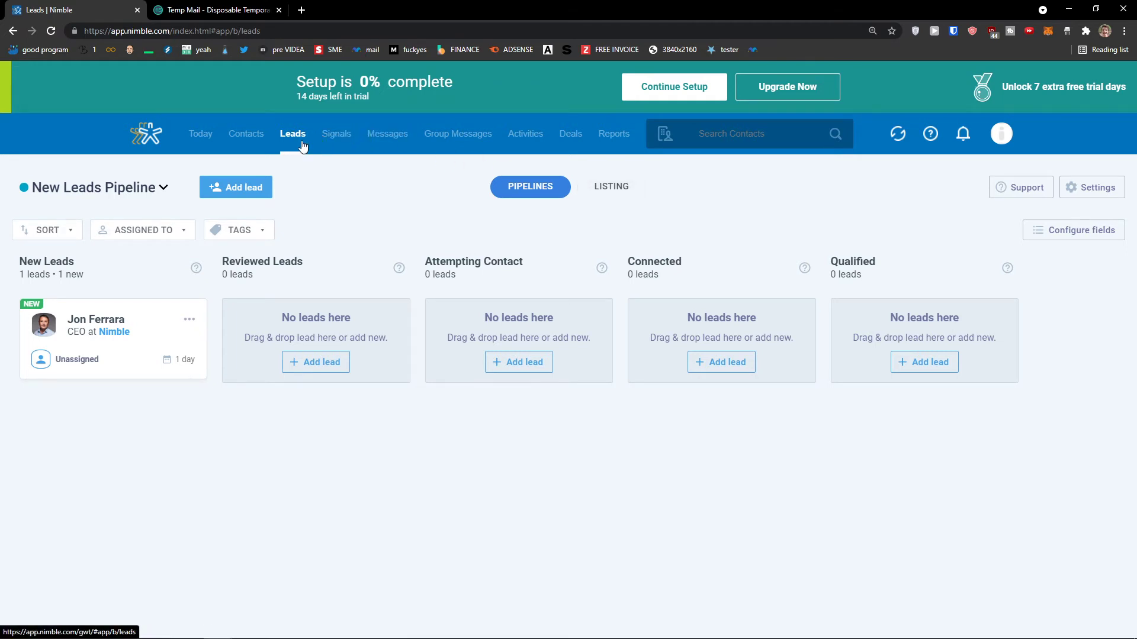
Visit Signals and Messages, then open Networks & Imports account setup in a new tab and scroll it.
{"action": "left_click", "coordinate": [336, 134]}
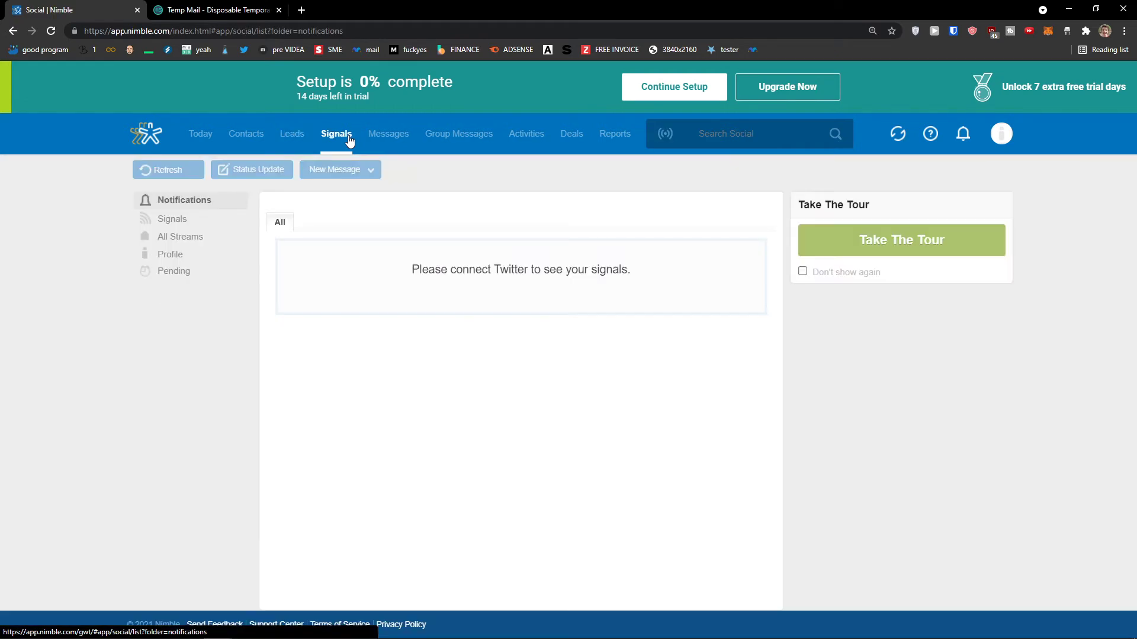
{"action": "left_click", "coordinate": [393, 134]}
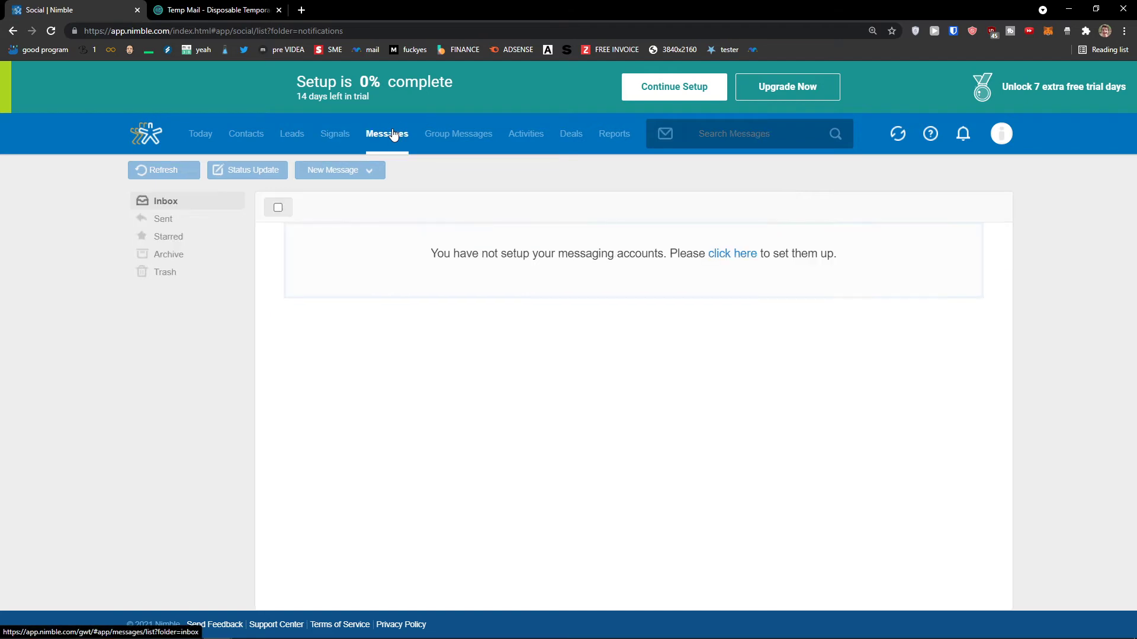
{"action": "middle_click", "coordinate": [719, 259]}
{"action": "left_click", "coordinate": [241, 6]}
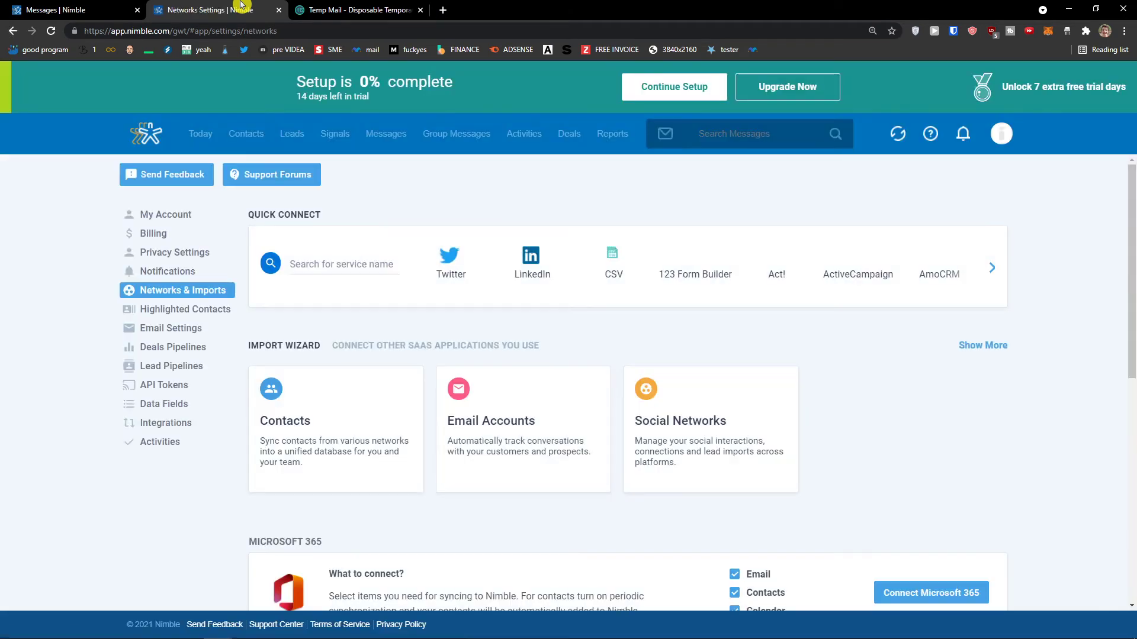
{"action": "scroll", "coordinate": [438, 237], "scroll_direction": "down", "scroll_amount": 1}
{"action": "scroll", "coordinate": [438, 237], "scroll_direction": "down", "scroll_amount": 4}
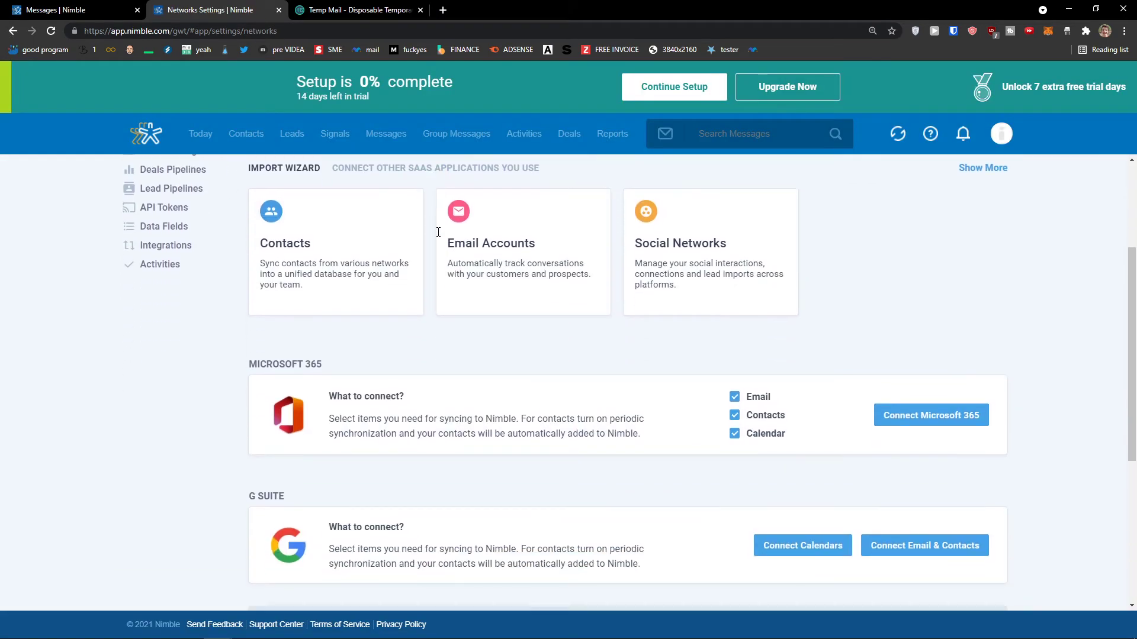
{"action": "scroll", "coordinate": [469, 253], "scroll_direction": "down", "scroll_amount": 2}
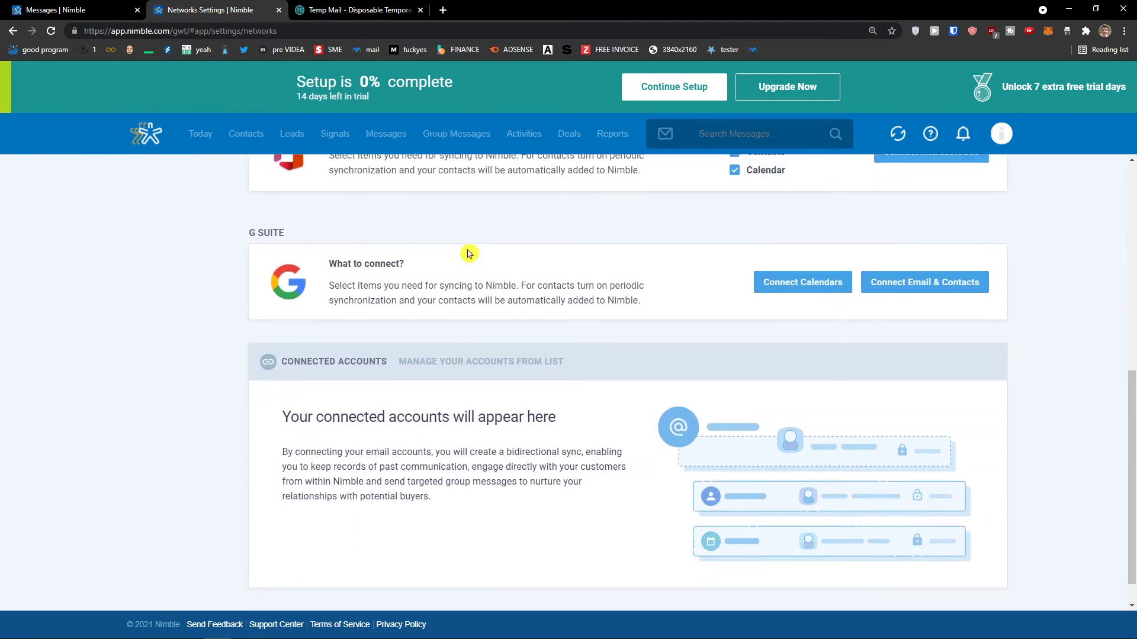
Switch between the Messages and Networks Settings tabs, ending on the empty Messages inbox.
{"action": "left_click", "coordinate": [89, 7]}
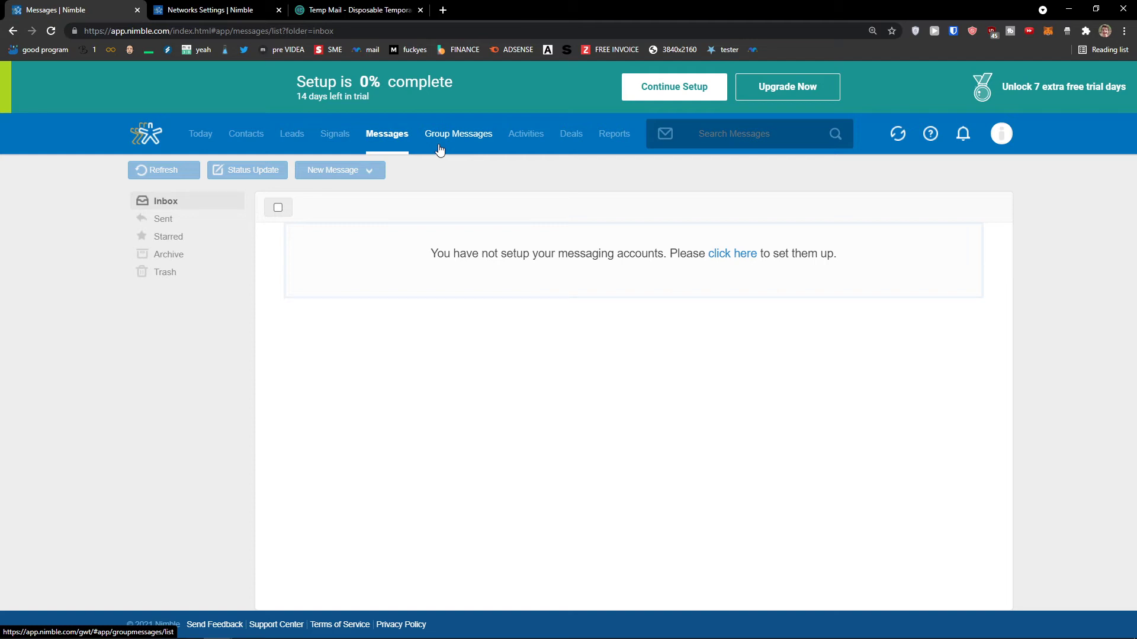
{"action": "left_click", "coordinate": [261, 9]}
{"action": "scroll", "coordinate": [651, 340], "scroll_direction": "up", "scroll_amount": 2}
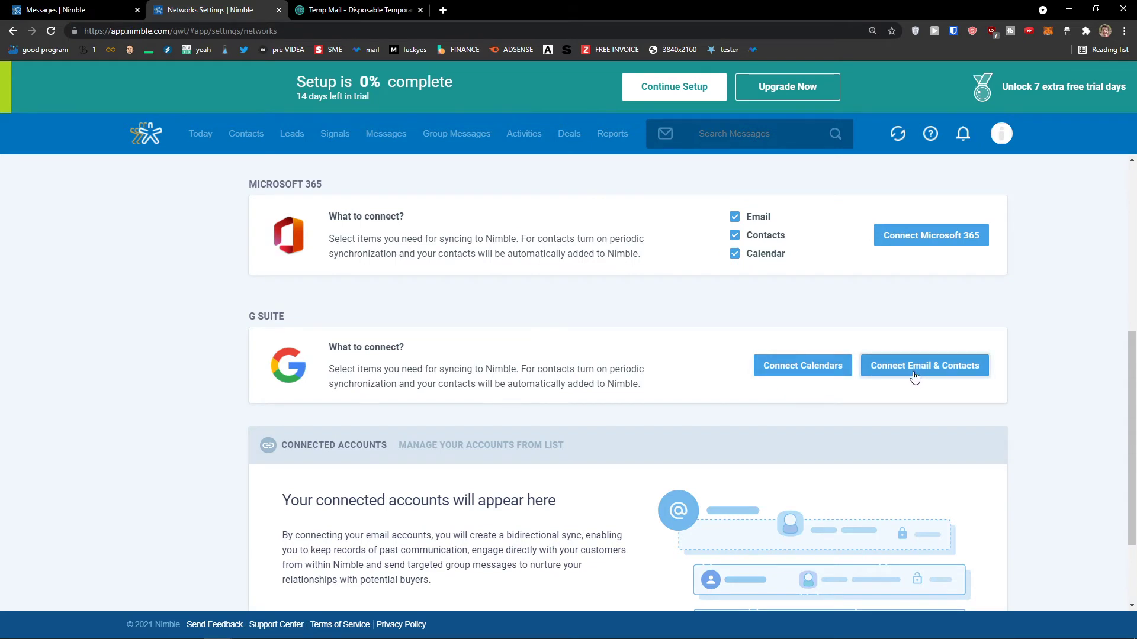
{"action": "scroll", "coordinate": [769, 403], "scroll_direction": "up", "scroll_amount": 3}
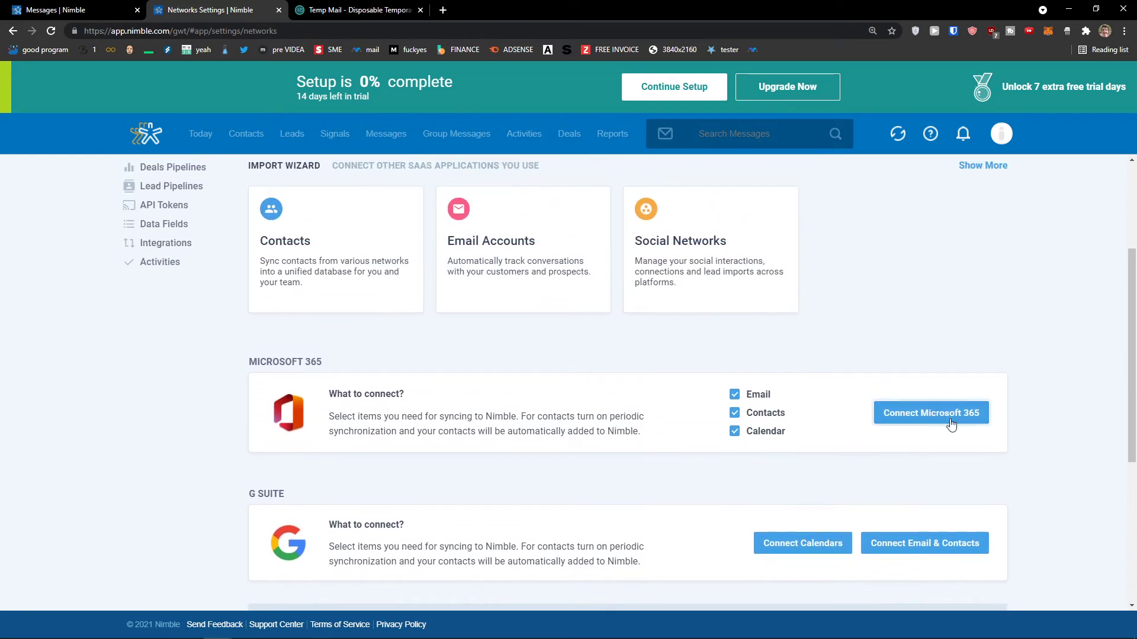
{"action": "scroll", "coordinate": [947, 450], "scroll_direction": "up", "scroll_amount": 1}
{"action": "scroll", "coordinate": [923, 480], "scroll_direction": "up", "scroll_amount": 2}
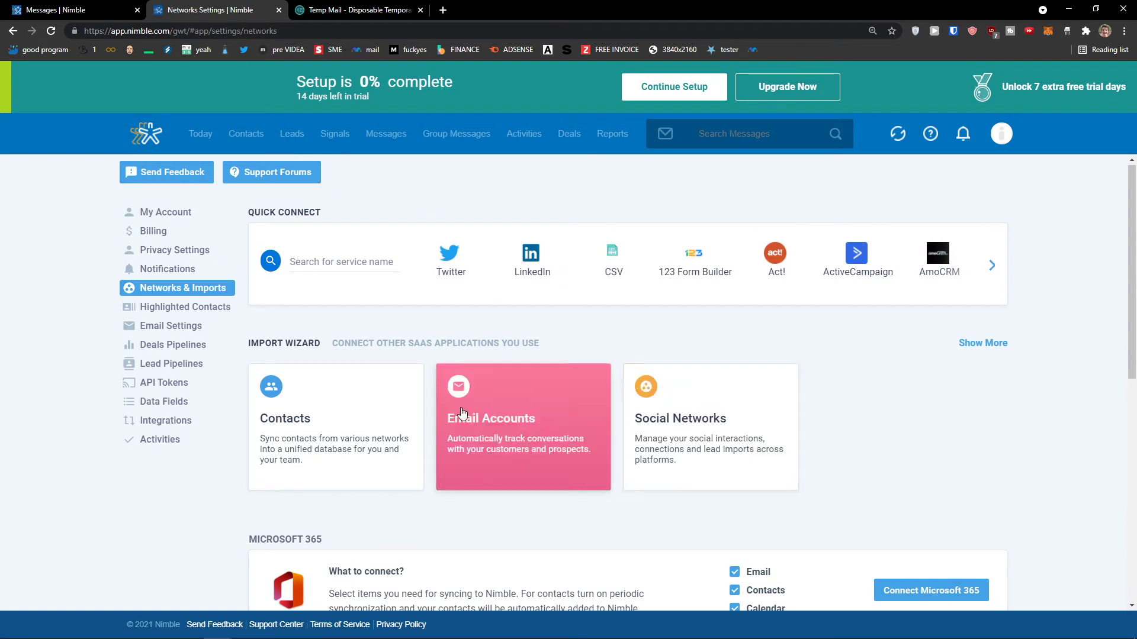
{"action": "left_click", "coordinate": [65, 6]}
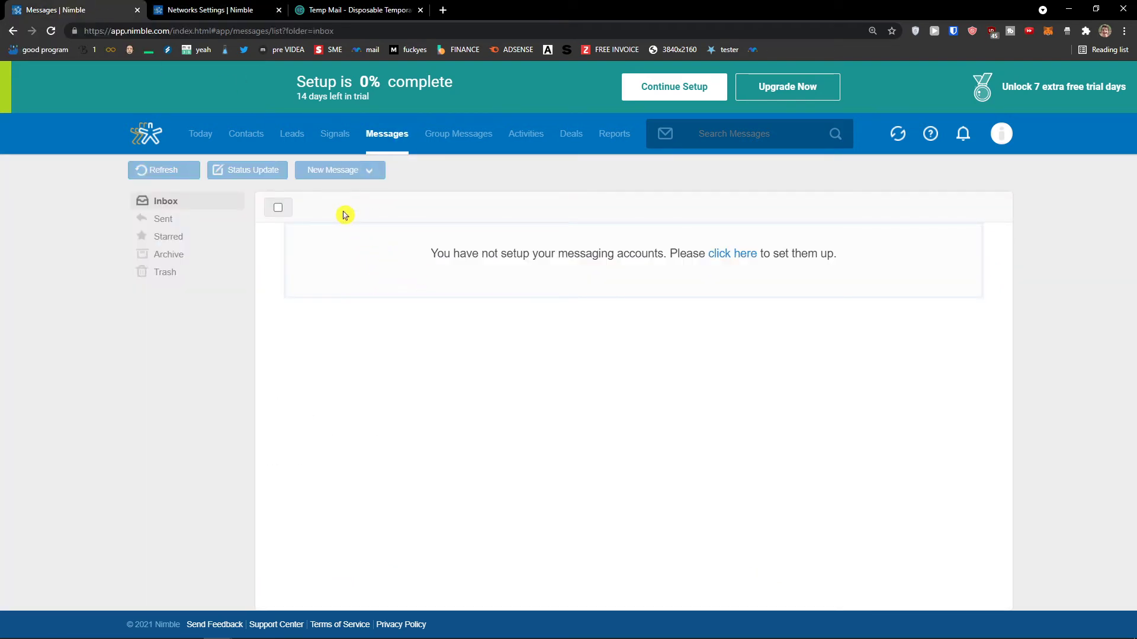
{"action": "left_click", "coordinate": [541, 139]}
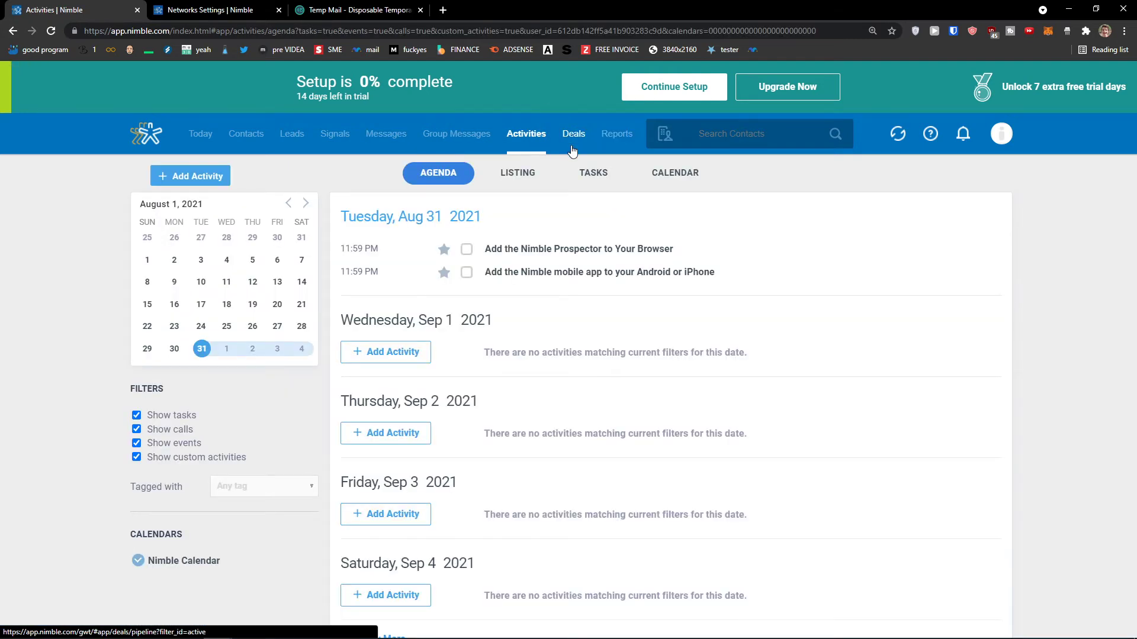
Start a new deal named Sun Deal For Youtube Channel on the Deals board.
{"action": "left_click", "coordinate": [572, 142]}
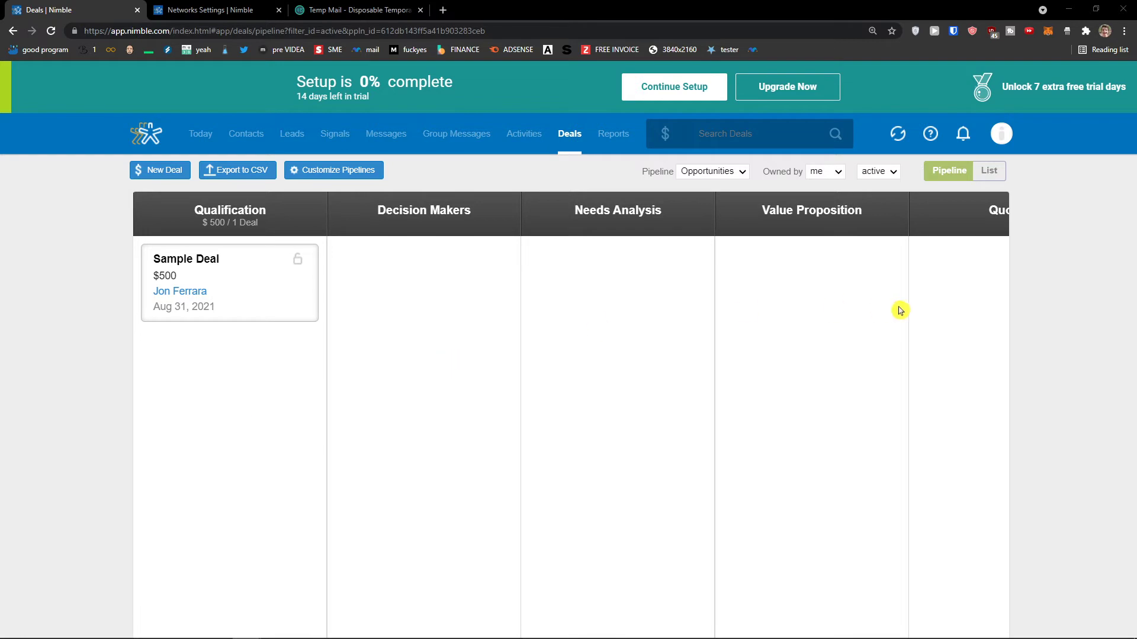
{"action": "left_click", "coordinate": [162, 176]}
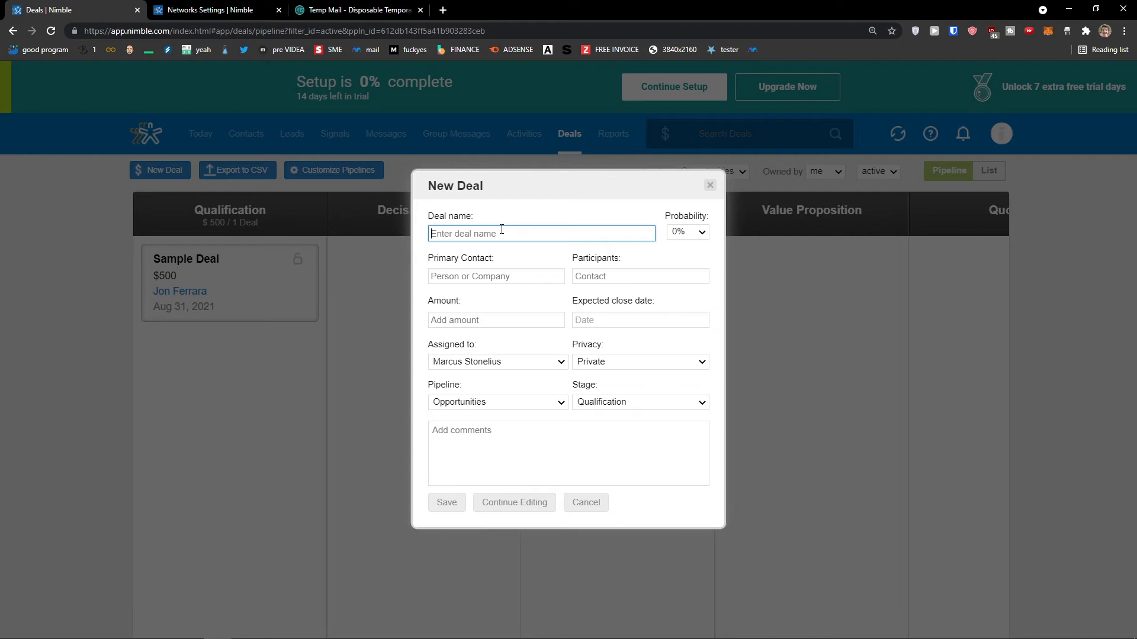
{"action": "type", "text": "De"}
{"action": "key", "text": "BackSpace"}
{"action": "key", "text": "BackSpace"}
{"action": "type", "text": "Sun Deal For Youtube Channel"}
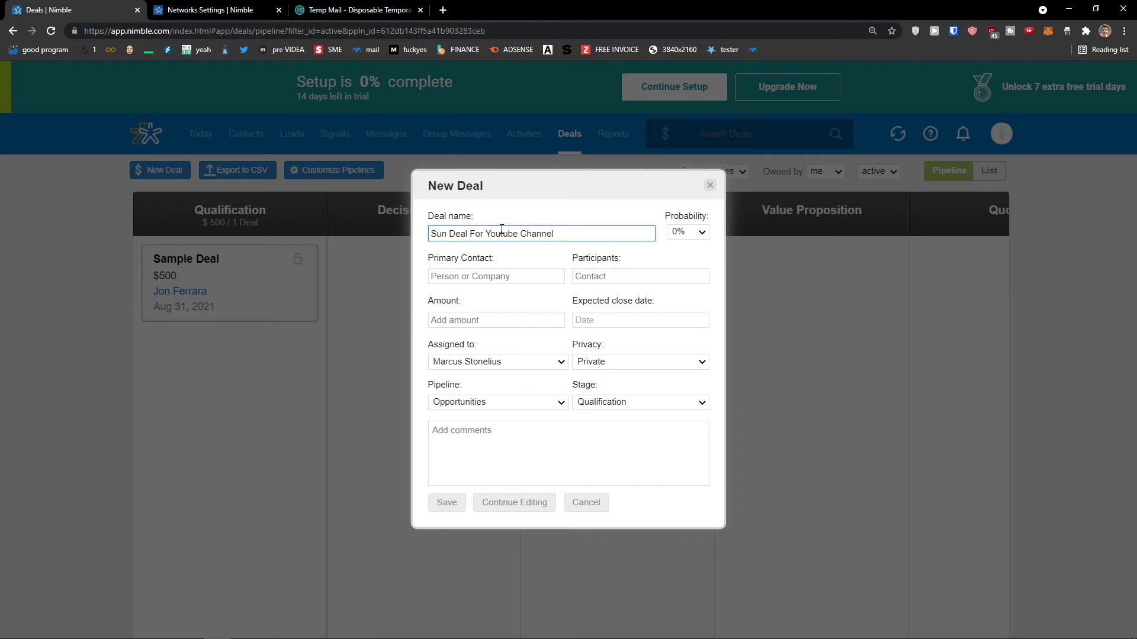
Set Sun Company as primary contact and add a suggested contact as participant.
{"action": "left_click", "coordinate": [494, 276]}
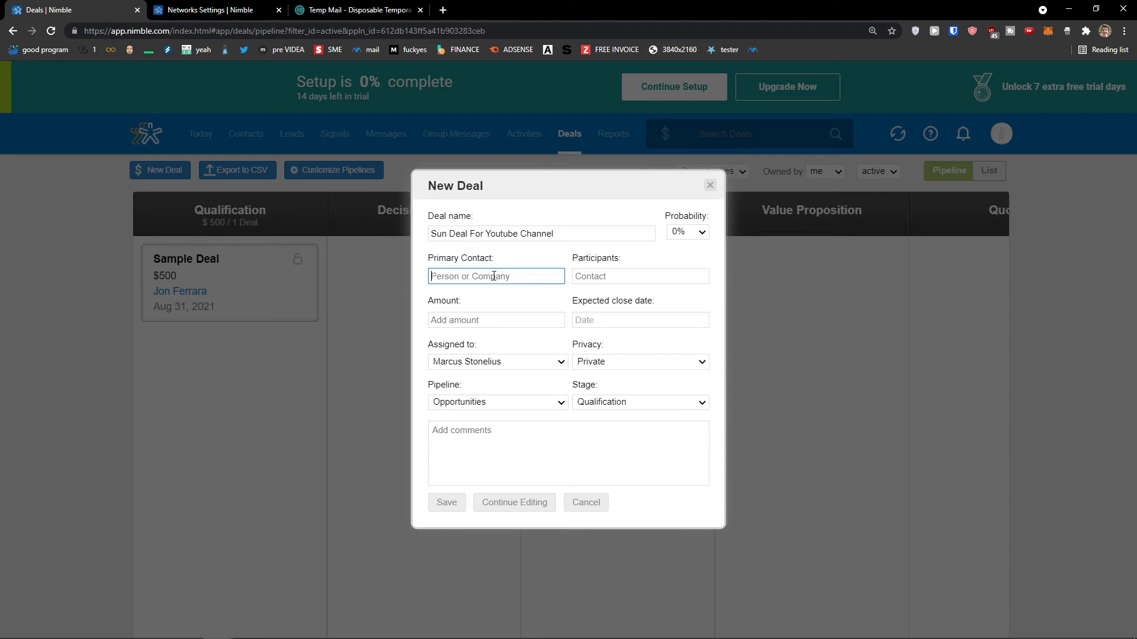
{"action": "type", "text": "Sun"}
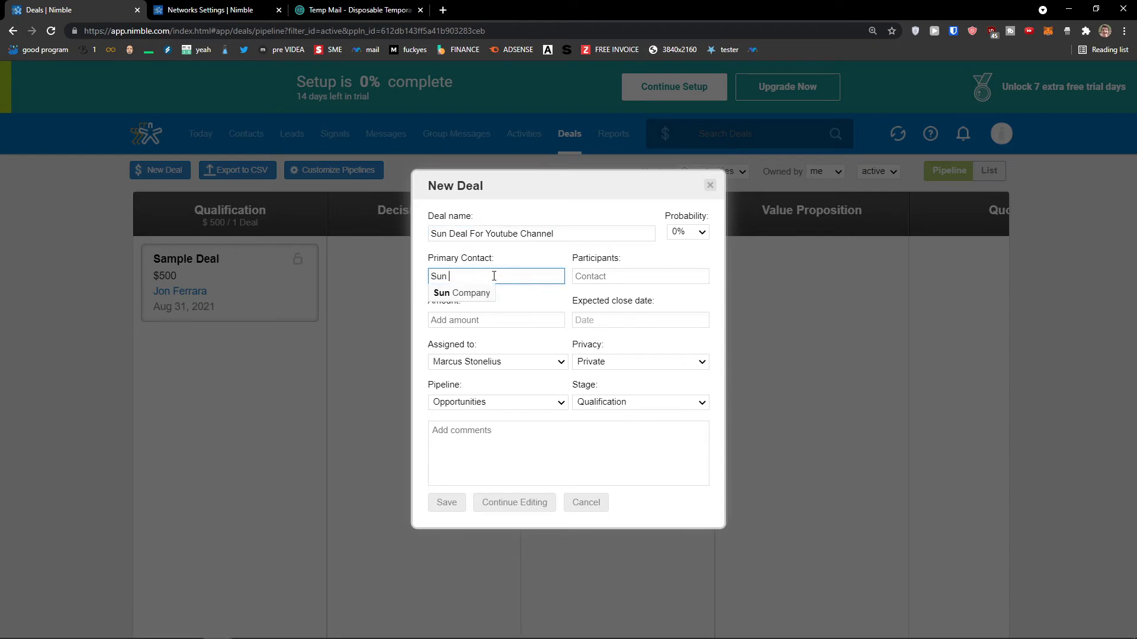
{"action": "left_click", "coordinate": [473, 293]}
{"action": "left_click", "coordinate": [623, 282]}
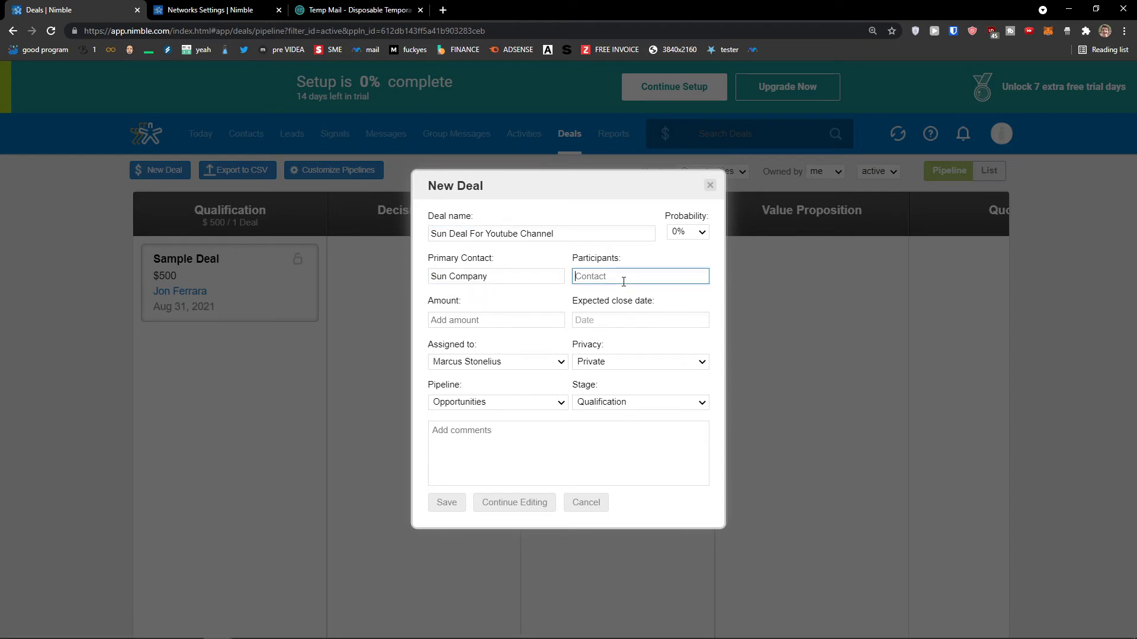
{"action": "type", "text": "S"}
{"action": "type", "text": "Ma"}
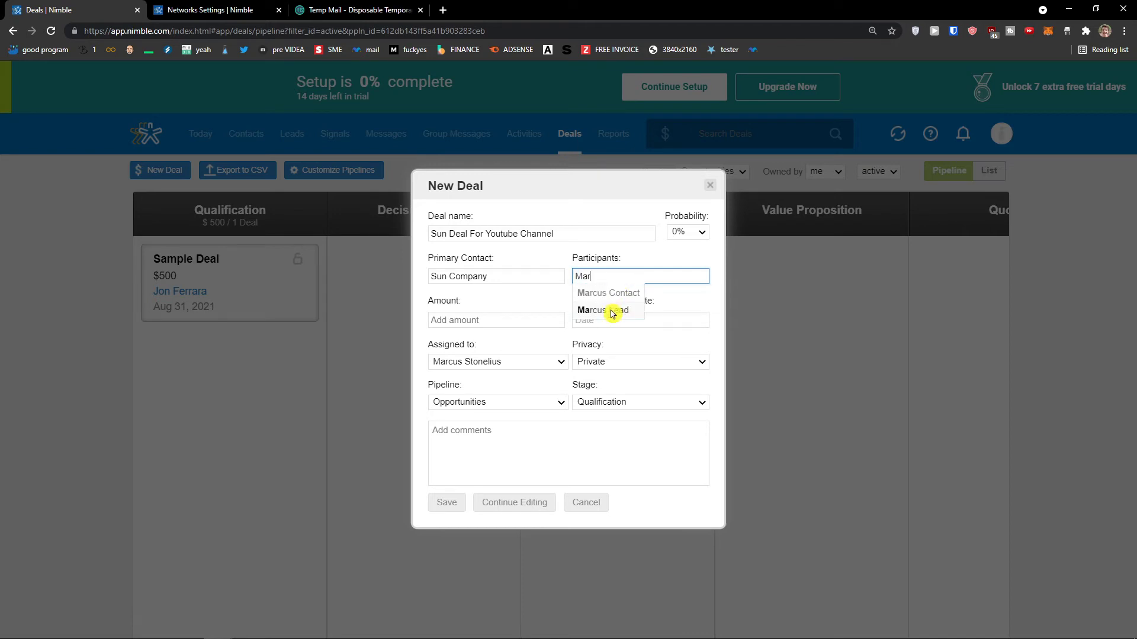
{"action": "left_click", "coordinate": [613, 294]}
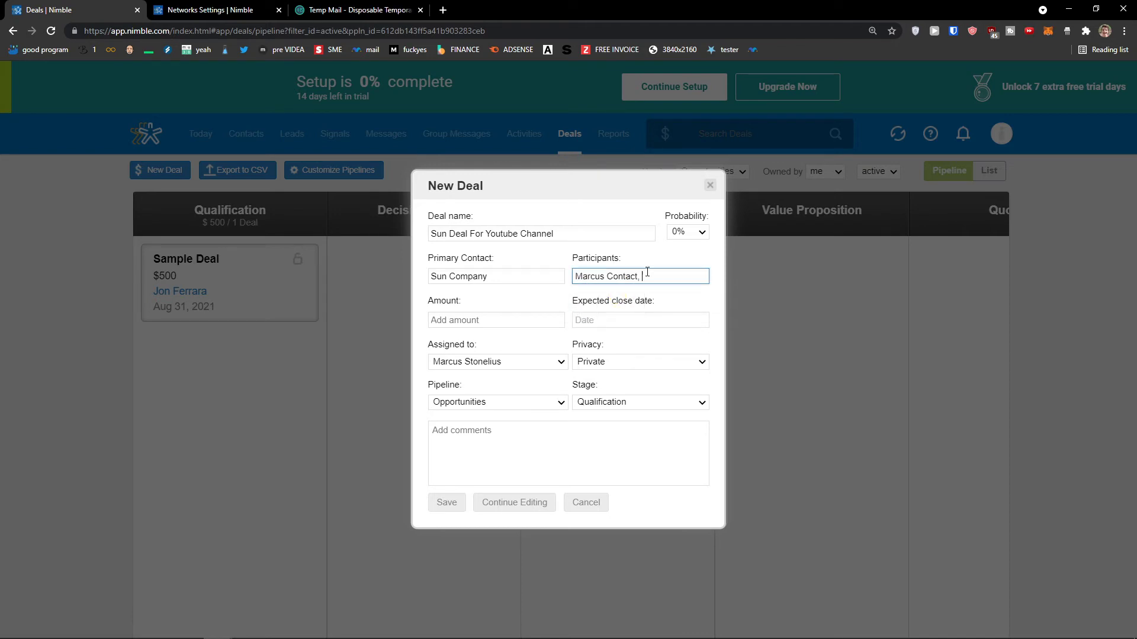
Enter 10000 as the deal amount.
{"action": "key", "text": "ctrl+plus"}
{"action": "key", "text": "ctrl+minus"}
{"action": "left_click", "coordinate": [526, 314]}
{"action": "type", "text": "10000"}
{"action": "left_click", "coordinate": [599, 321]}
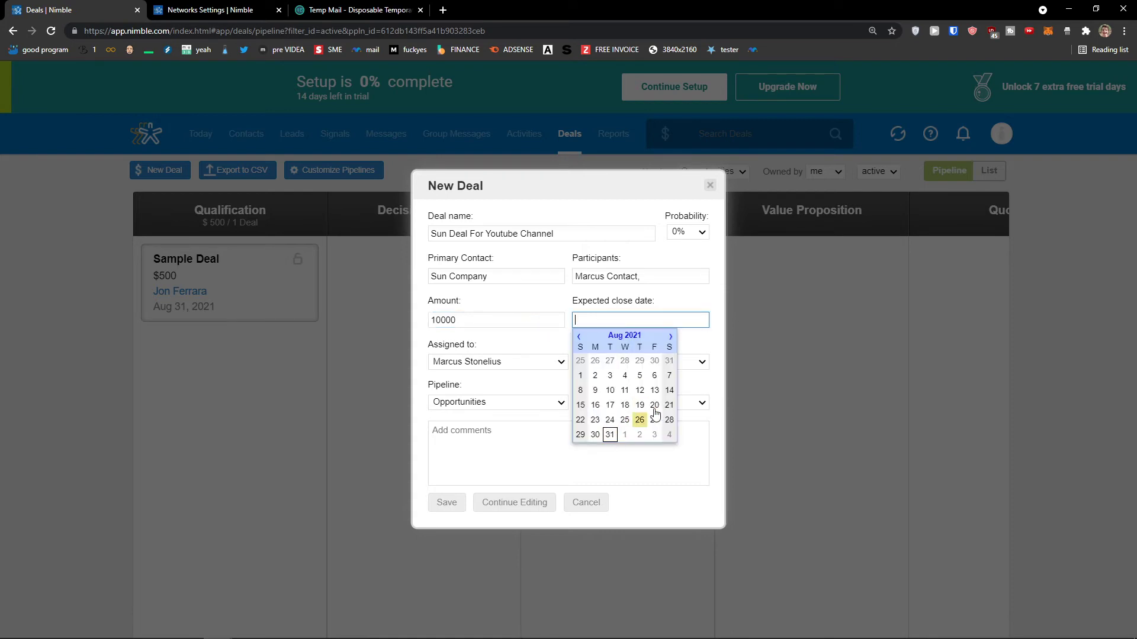
Set the expected close date to Sep 3, 2021 and keep the deal Private.
{"action": "left_click", "coordinate": [671, 336]}
{"action": "left_click", "coordinate": [654, 362]}
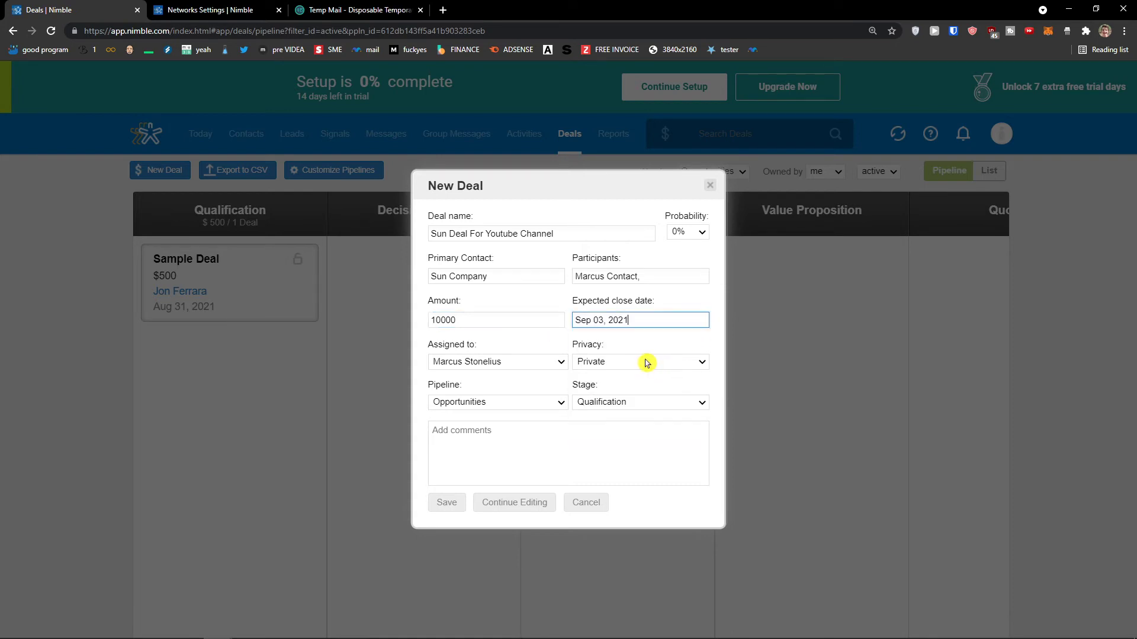
{"action": "left_click", "coordinate": [599, 325]}
{"action": "left_click", "coordinate": [476, 347]}
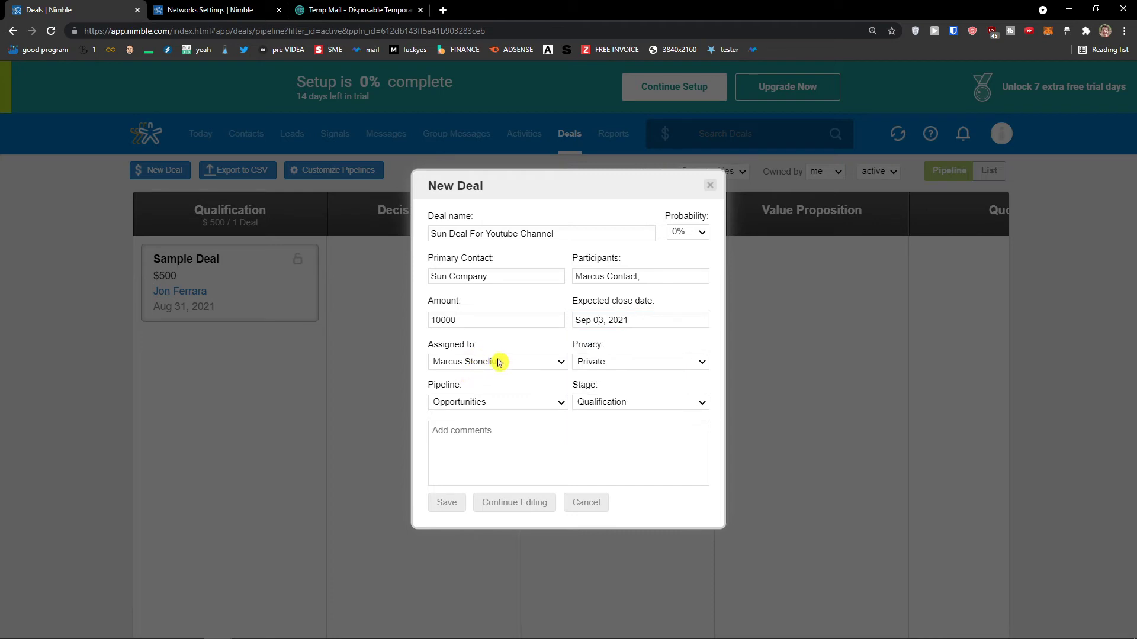
{"action": "left_click", "coordinate": [632, 362]}
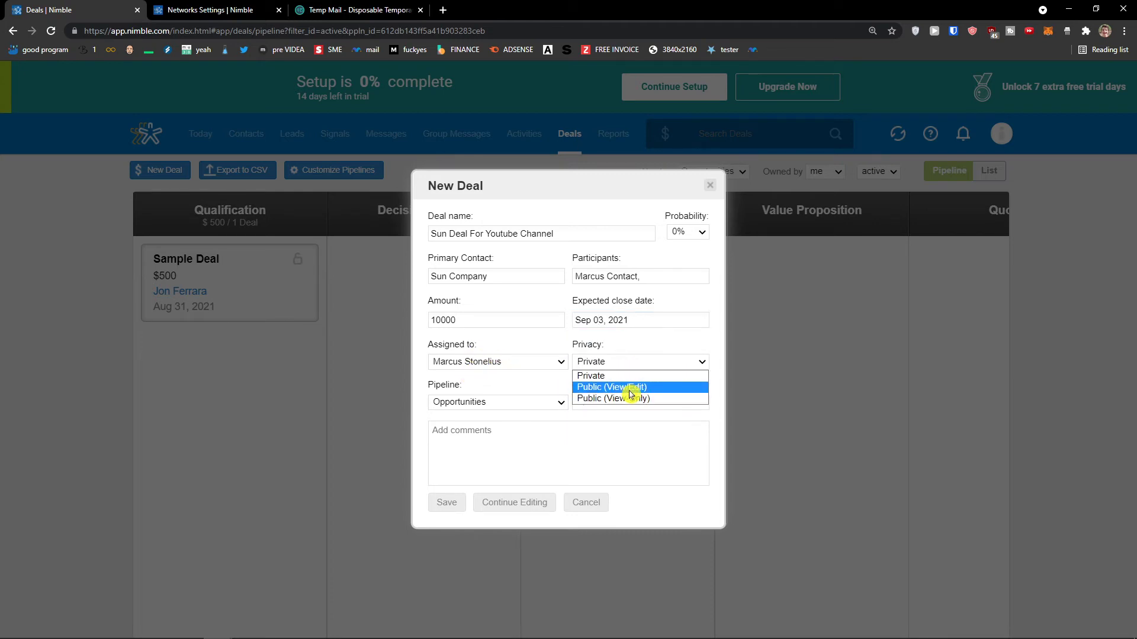
{"action": "left_click", "coordinate": [530, 391]}
Choose the Decision Makers stage and save the deal.
{"action": "left_click", "coordinate": [510, 402]}
{"action": "left_click", "coordinate": [510, 402]}
{"action": "left_click", "coordinate": [511, 404]}
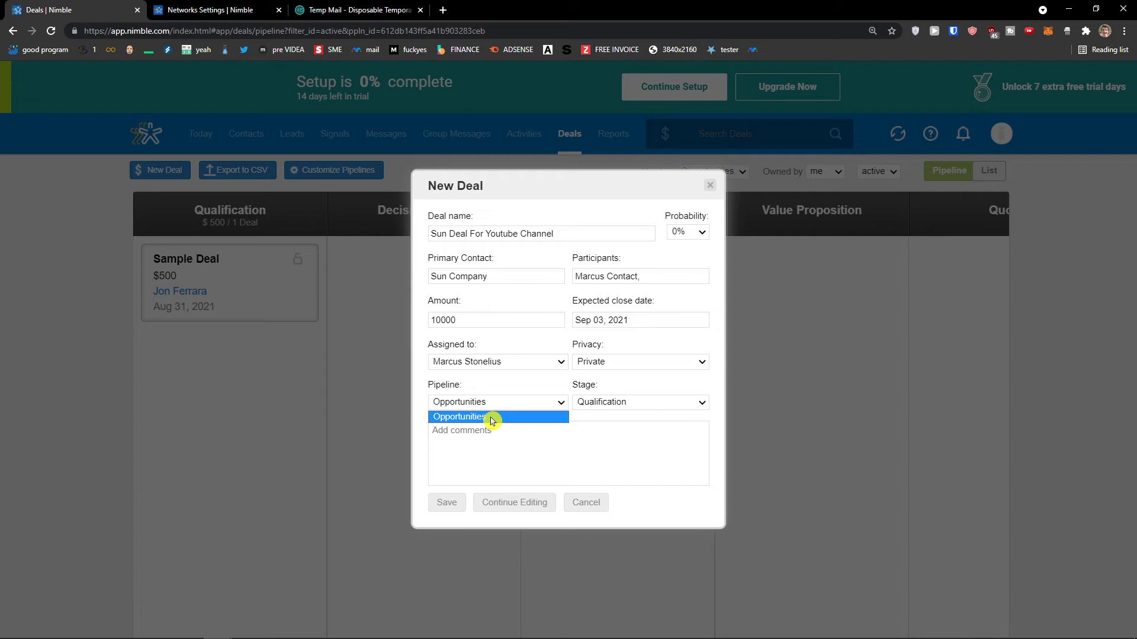
{"action": "left_click", "coordinate": [612, 404]}
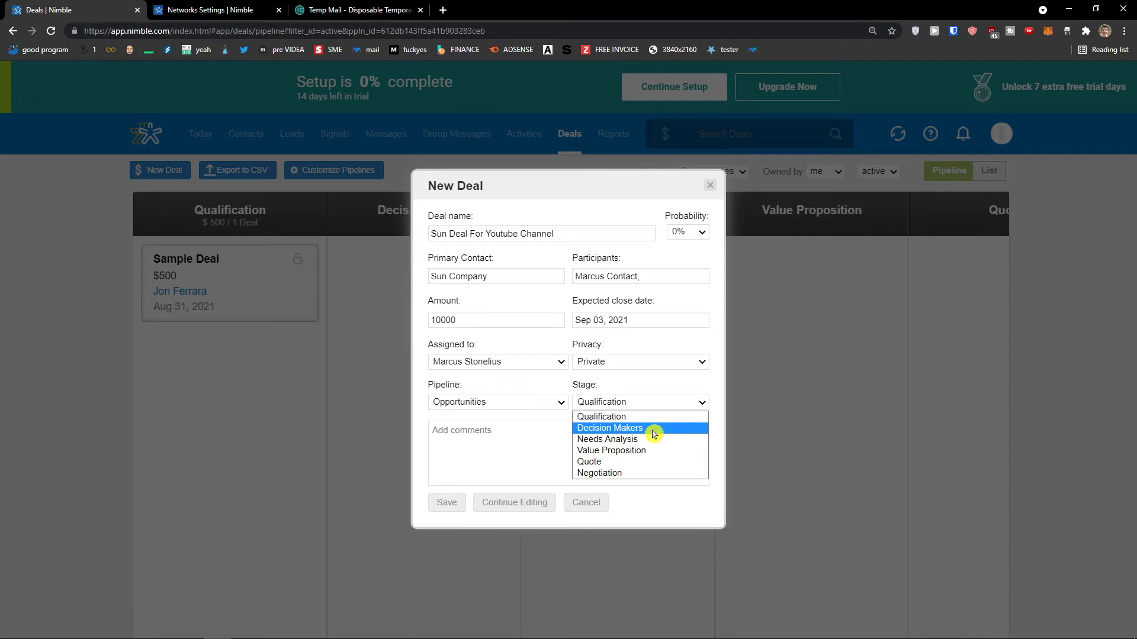
{"action": "left_click", "coordinate": [652, 431]}
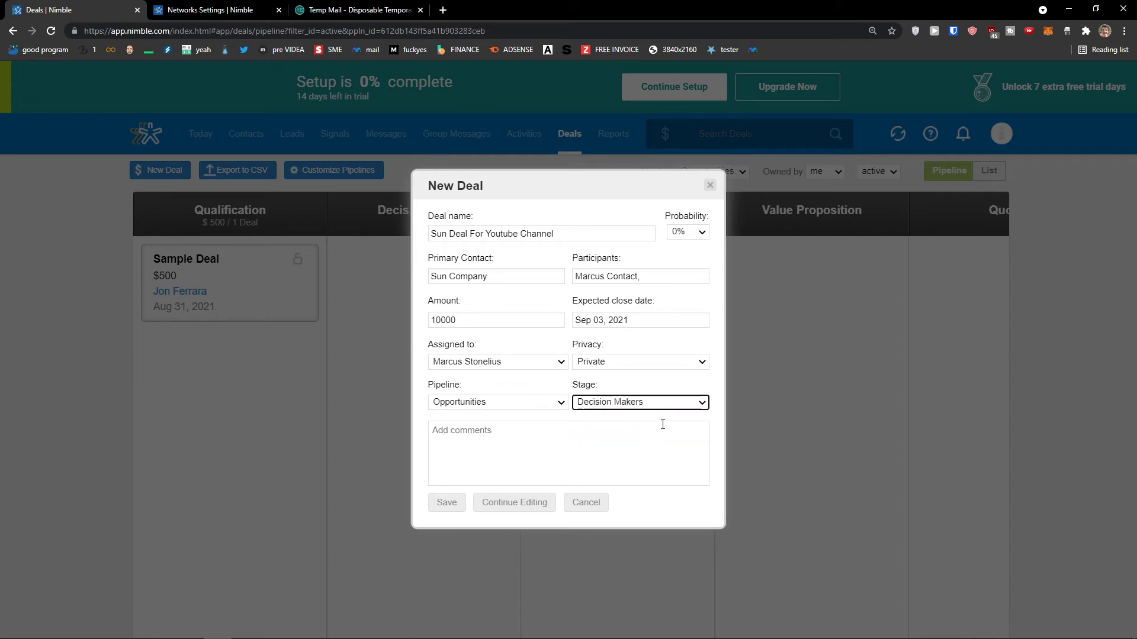
{"action": "left_click", "coordinate": [655, 402]}
{"action": "left_click", "coordinate": [637, 428]}
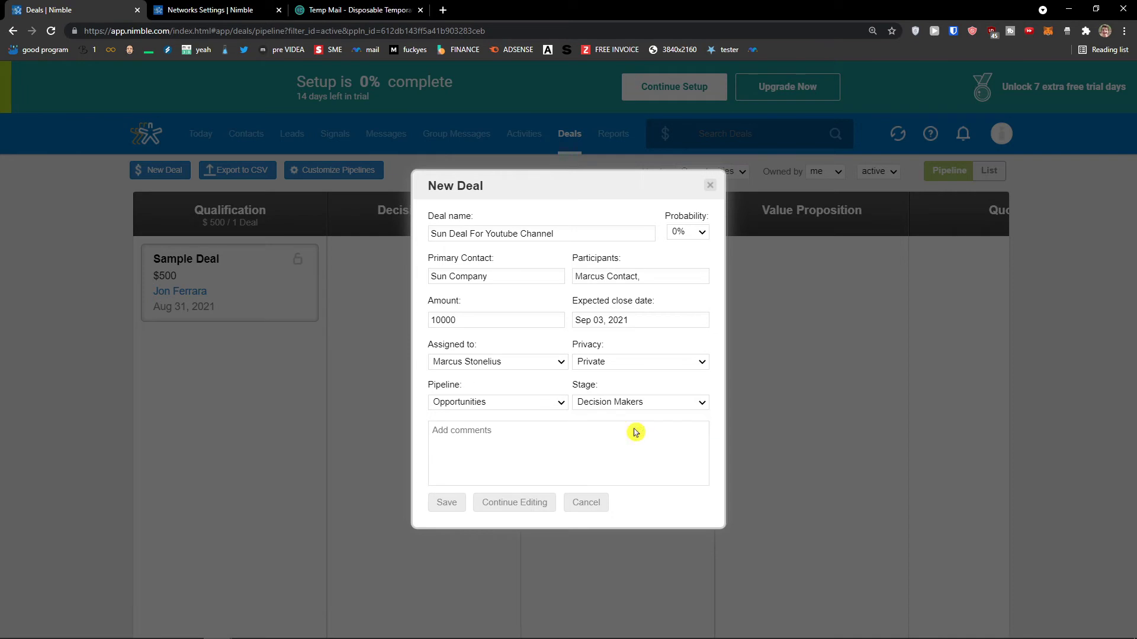
{"action": "left_click", "coordinate": [448, 503]}
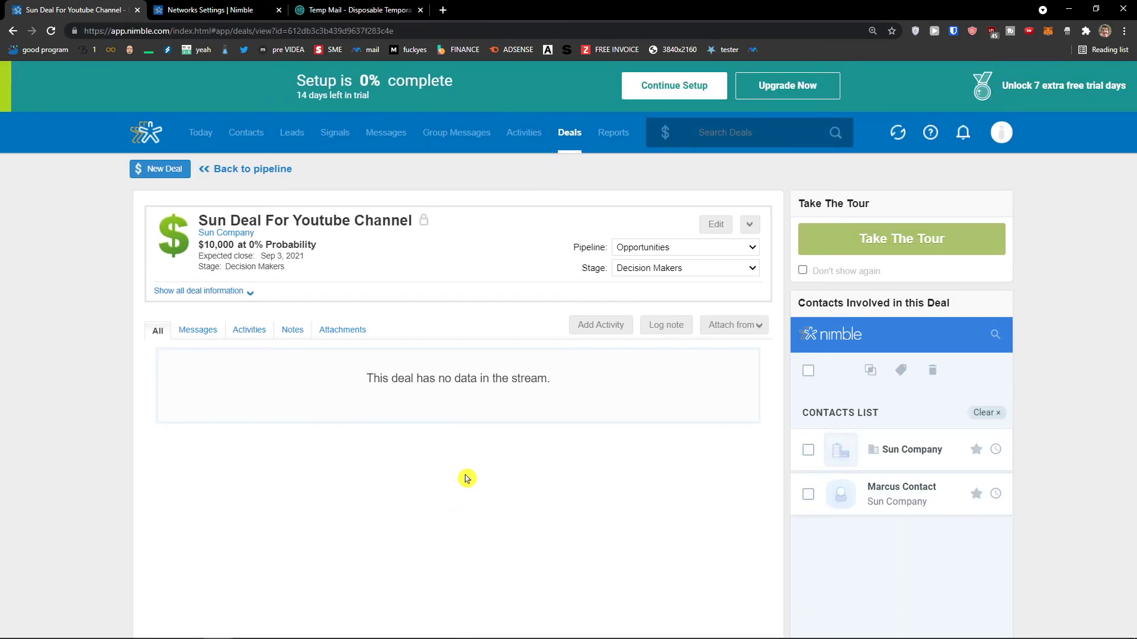
Check the Sun deal's Messages, Activities, Notes and Attachments tabs, then return to the Deals board.
{"action": "scroll", "coordinate": [463, 476], "scroll_direction": "down", "scroll_amount": 1}
{"action": "scroll", "coordinate": [463, 476], "scroll_direction": "down", "scroll_amount": 1}
{"action": "scroll", "coordinate": [464, 474], "scroll_direction": "up", "scroll_amount": 2}
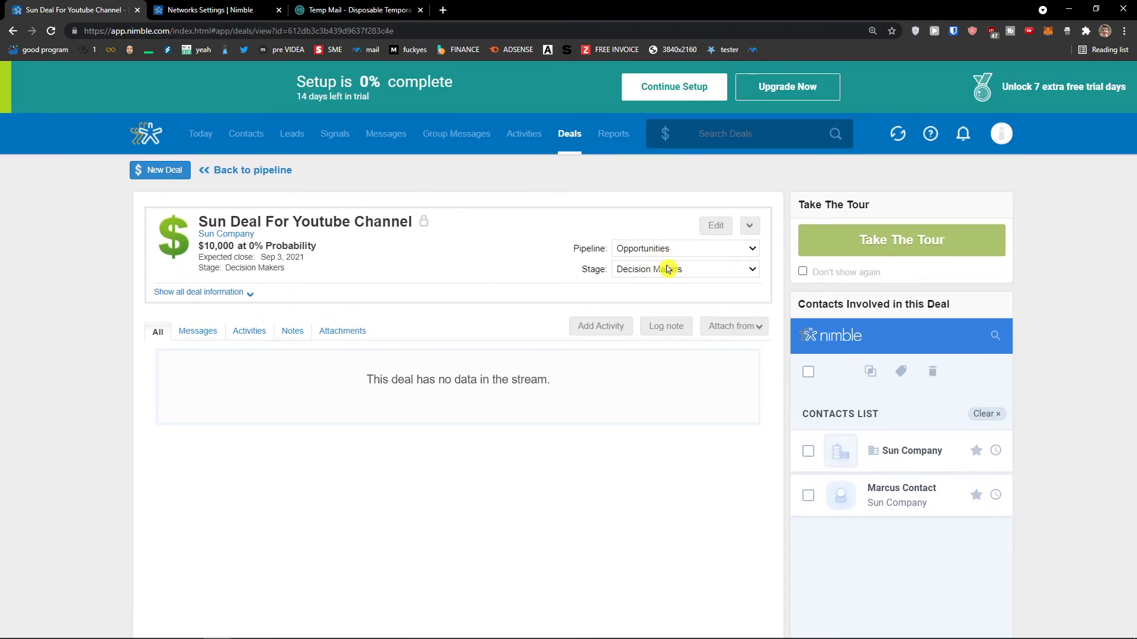
{"action": "left_click", "coordinate": [191, 335]}
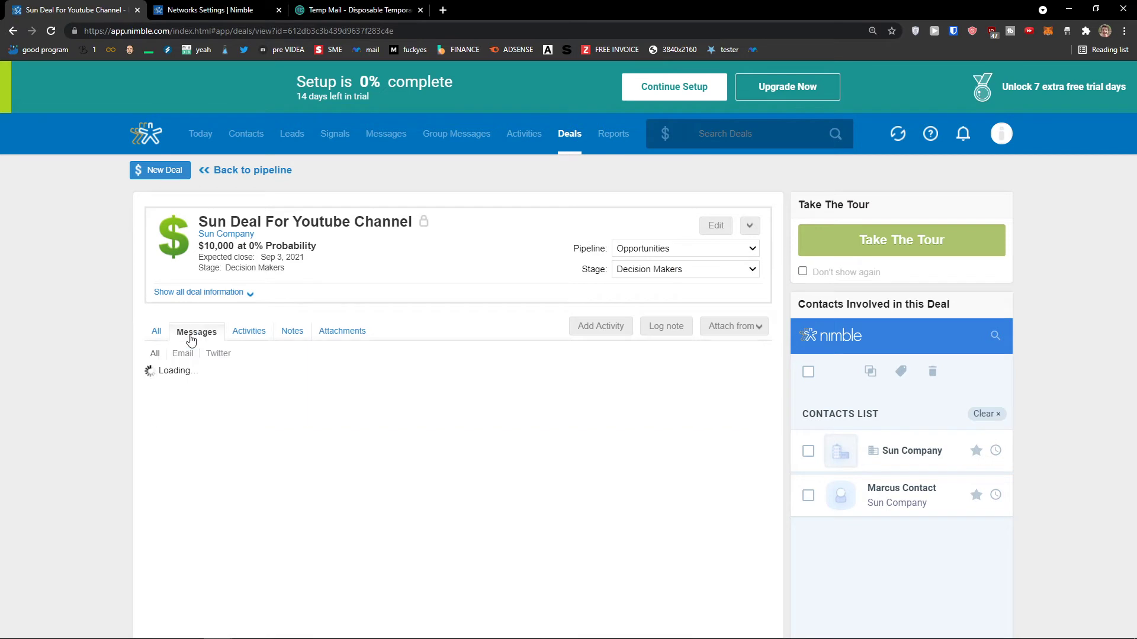
{"action": "left_click", "coordinate": [242, 335]}
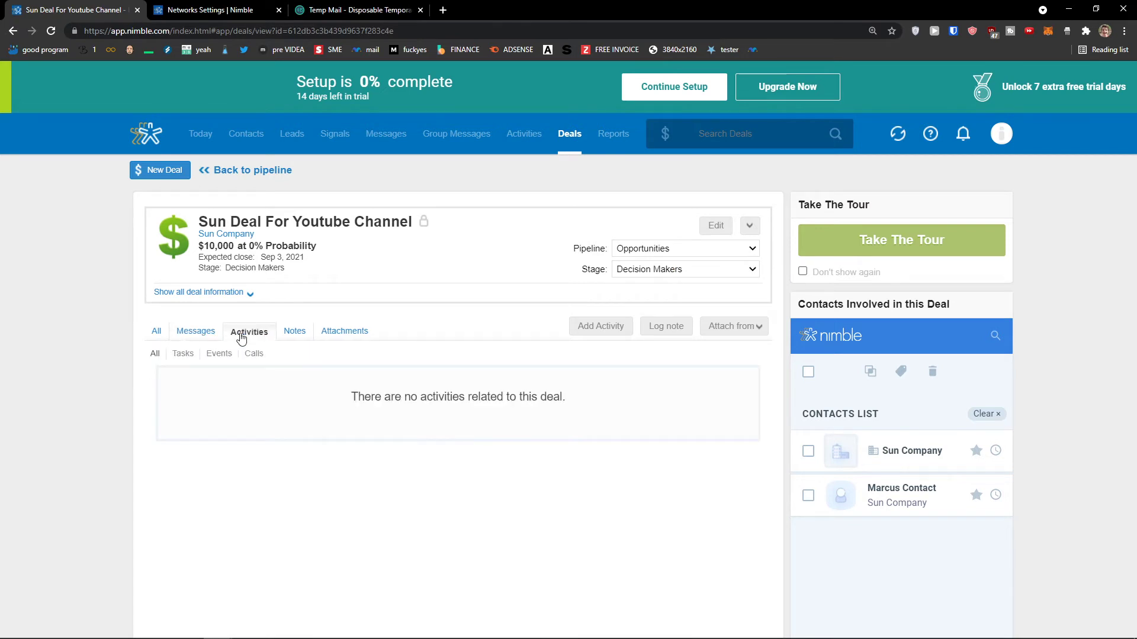
{"action": "left_click", "coordinate": [293, 332]}
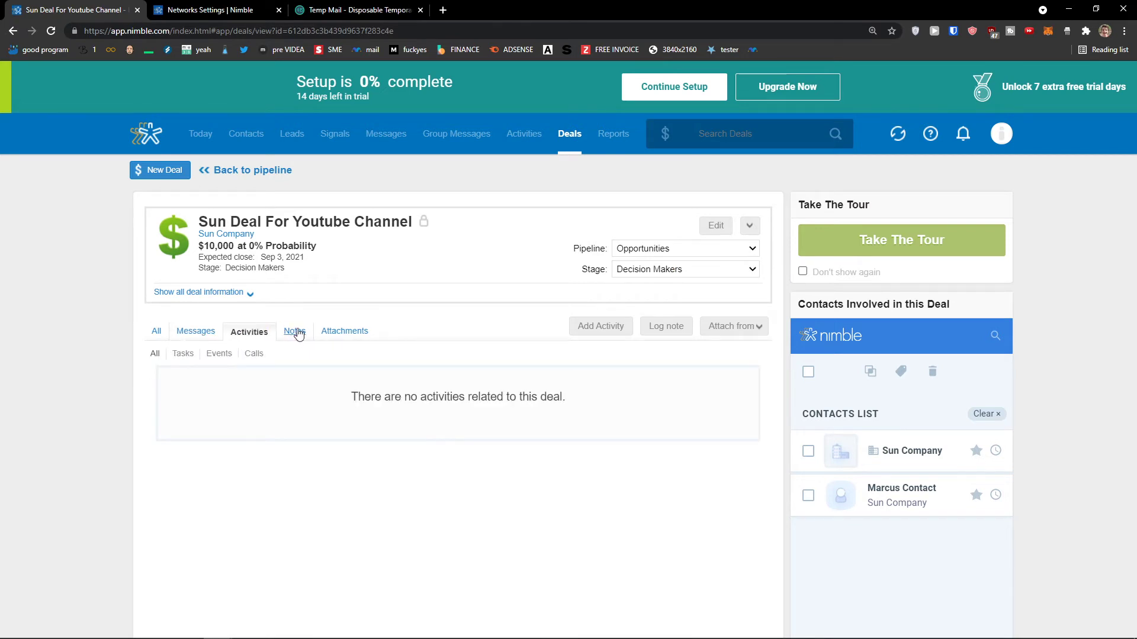
{"action": "left_click", "coordinate": [343, 333]}
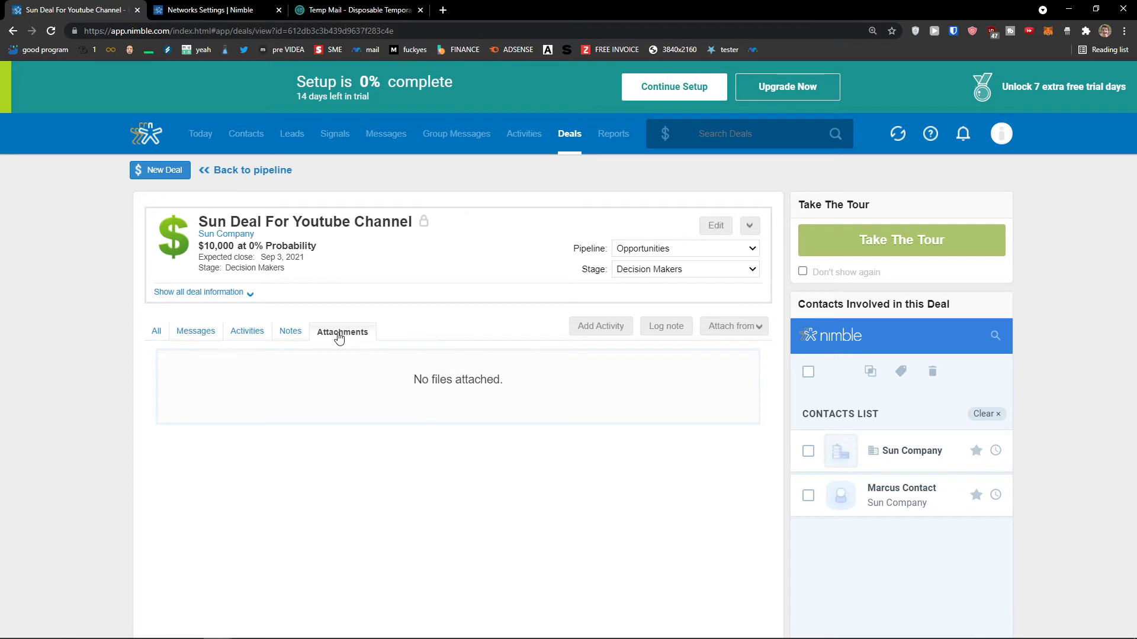
{"action": "scroll", "coordinate": [863, 393], "scroll_direction": "down", "scroll_amount": 1}
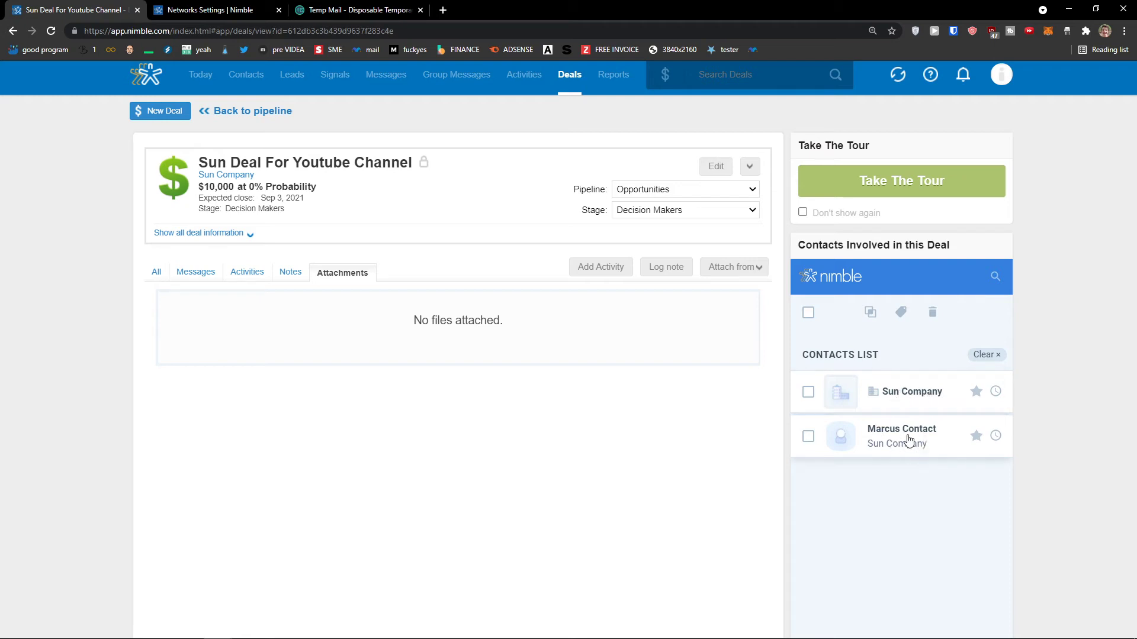
{"action": "scroll", "coordinate": [903, 435], "scroll_direction": "up", "scroll_amount": 1}
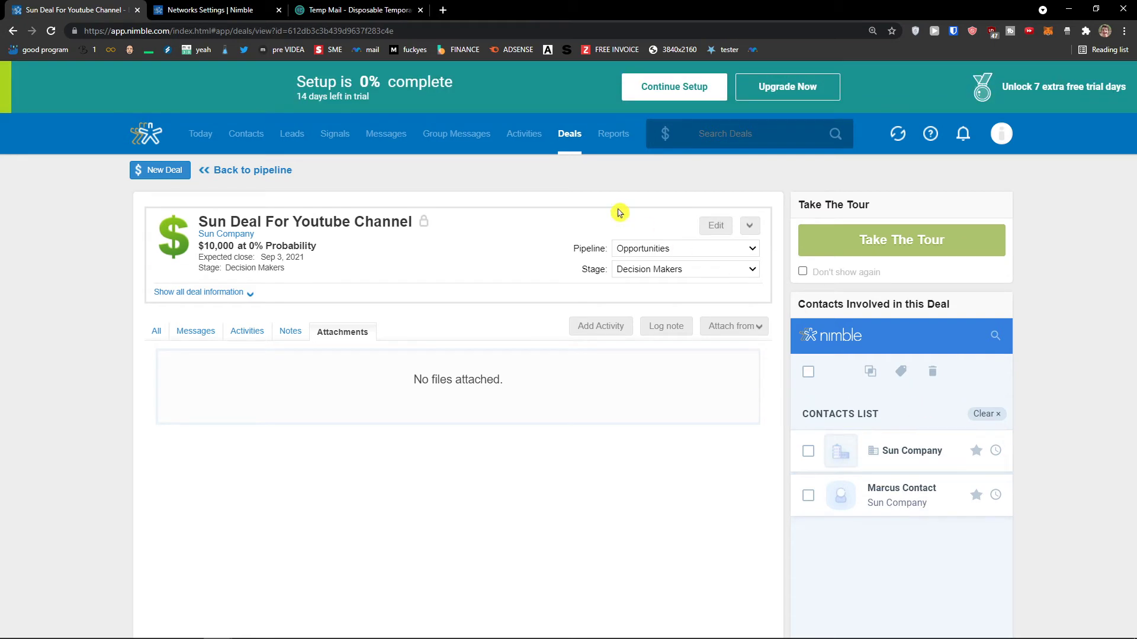
{"action": "left_click", "coordinate": [565, 137]}
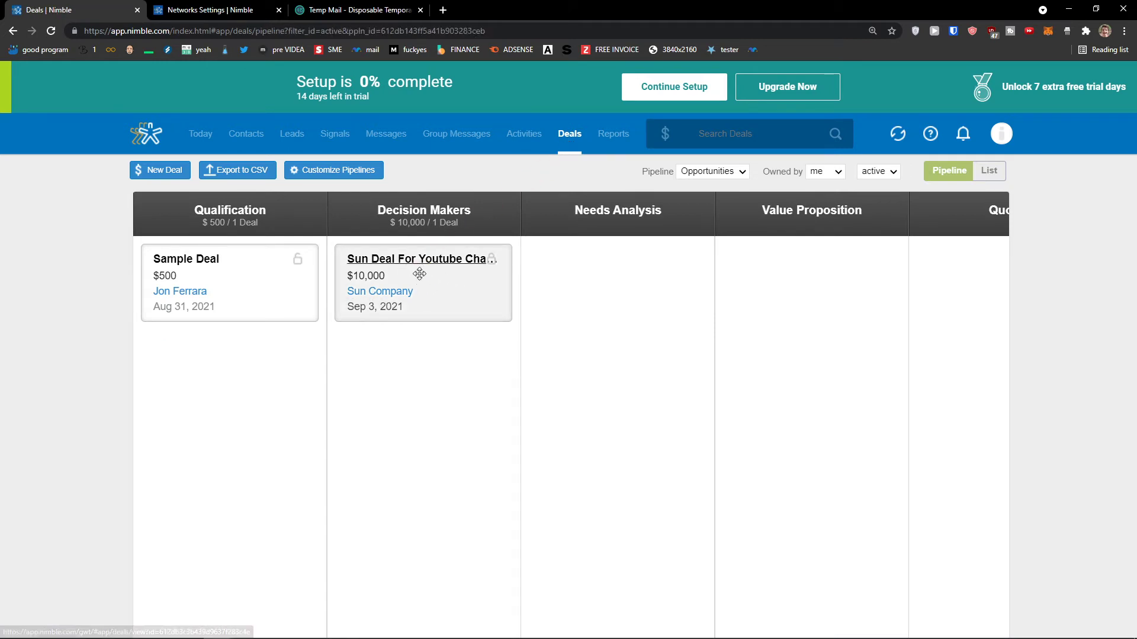
Drag the $10,000 Sun Deal card from Decision Makers into the Needs Analysis column.
{"action": "left_click_drag", "start_coordinate": [423, 276], "coordinate": [616, 238]}
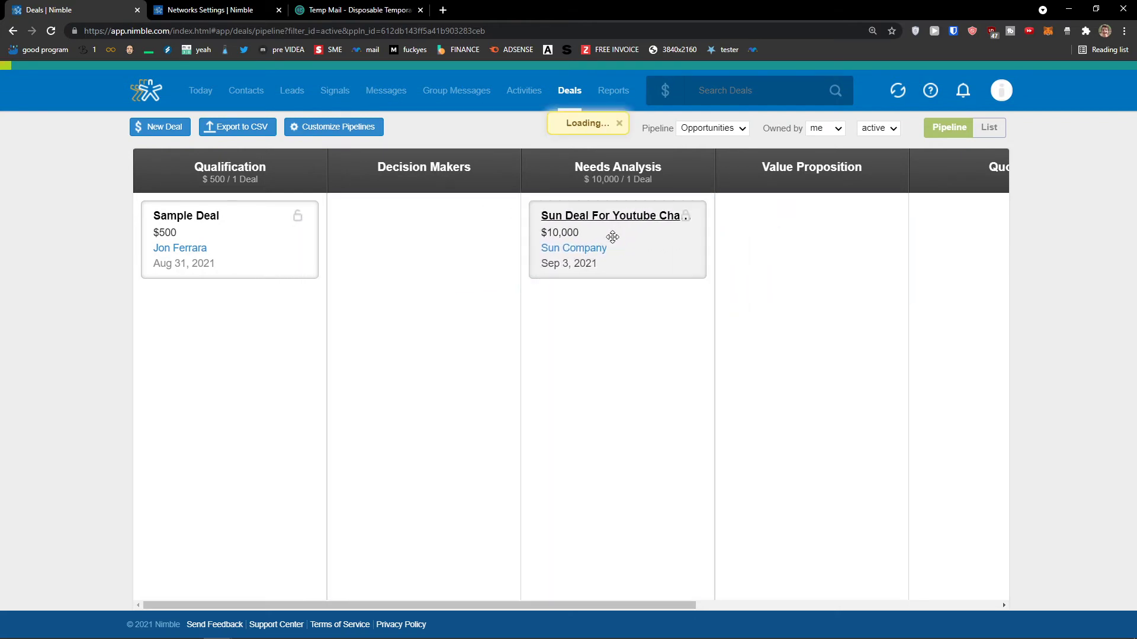
{"action": "left_click_drag", "start_coordinate": [622, 605], "coordinate": [698, 537]}
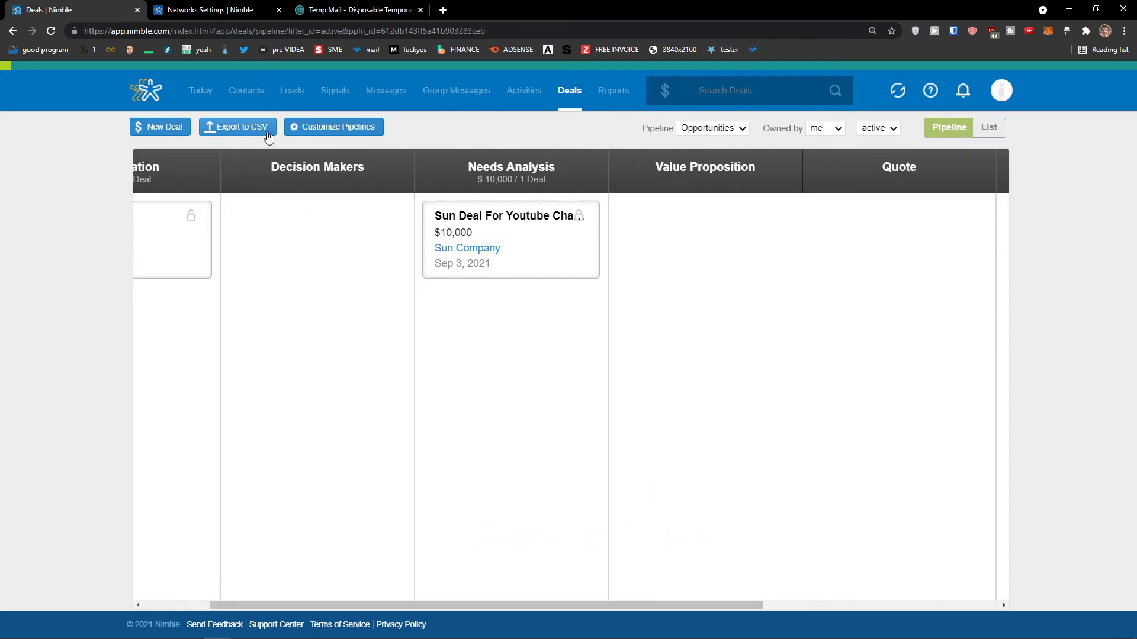
Open Customize Pipelines and show the stages of the Opportunities pipeline.
{"action": "left_click", "coordinate": [354, 136]}
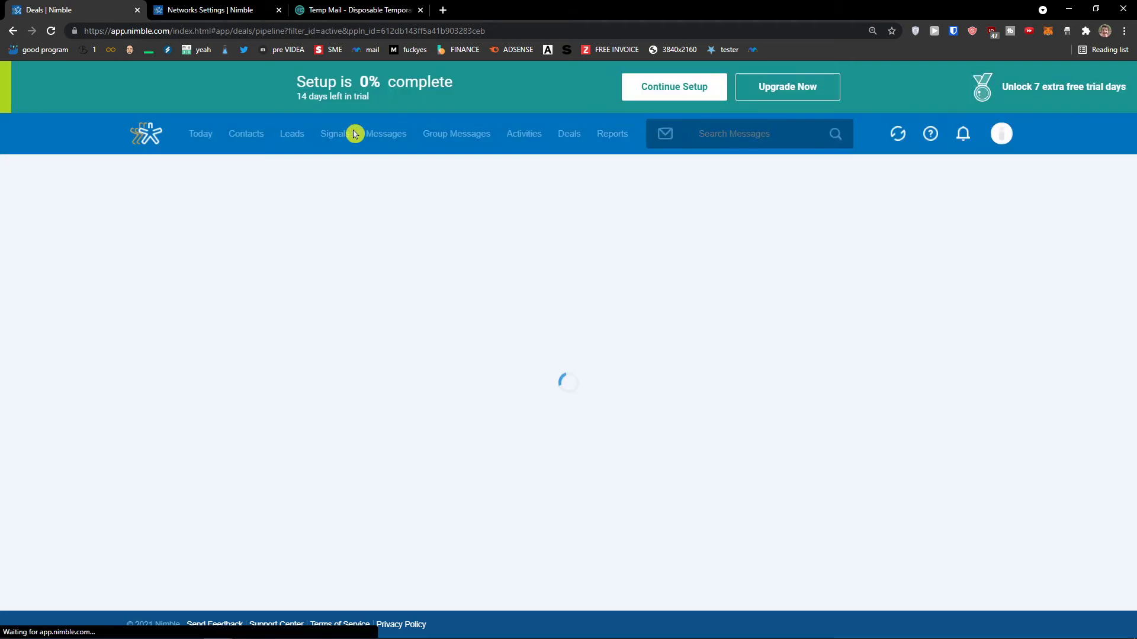
{"action": "scroll", "coordinate": [430, 266], "scroll_direction": "down", "scroll_amount": 3}
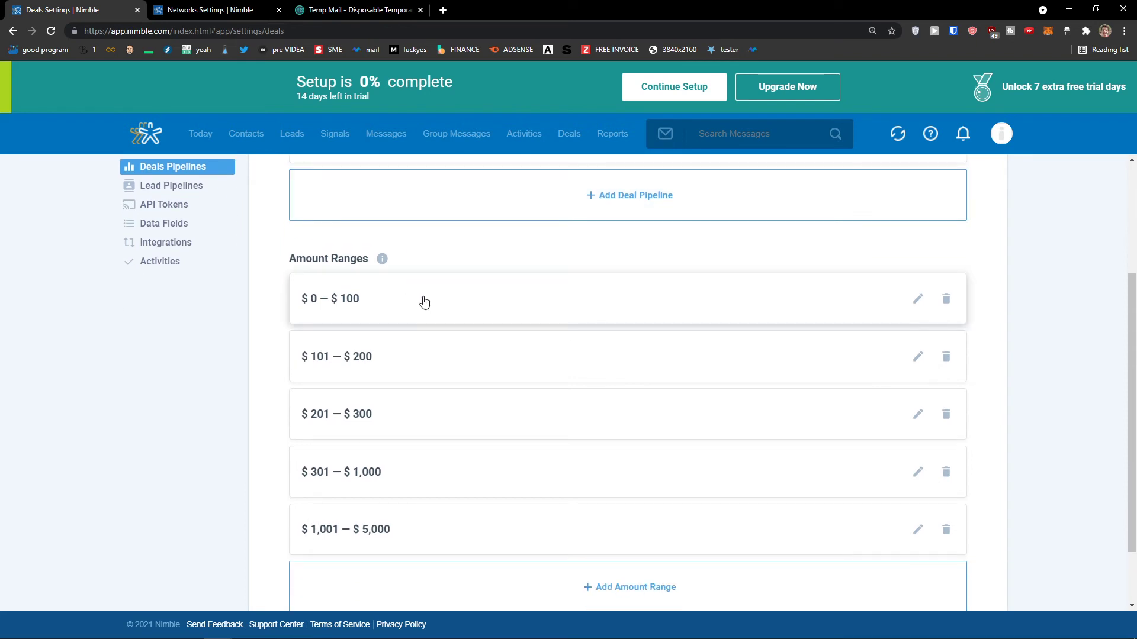
{"action": "scroll", "coordinate": [431, 361], "scroll_direction": "up", "scroll_amount": 2}
{"action": "scroll", "coordinate": [438, 373], "scroll_direction": "down", "scroll_amount": 2}
{"action": "scroll", "coordinate": [438, 380], "scroll_direction": "up", "scroll_amount": 3}
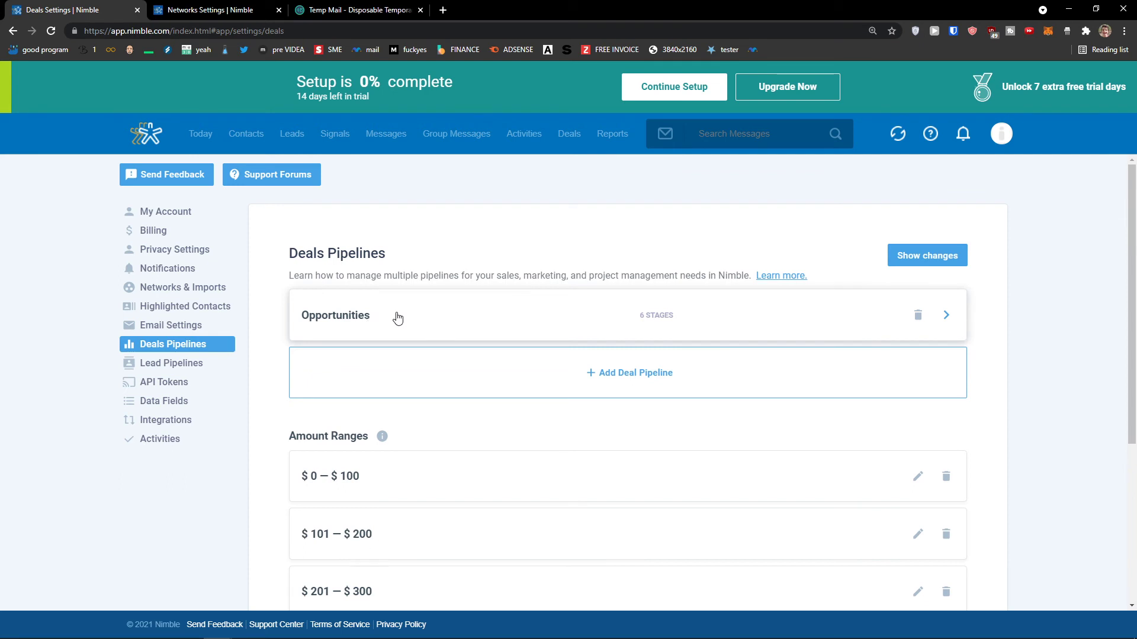
{"action": "left_click", "coordinate": [397, 318]}
{"action": "scroll", "coordinate": [398, 314], "scroll_direction": "down", "scroll_amount": 3}
{"action": "scroll", "coordinate": [401, 316], "scroll_direction": "up", "scroll_amount": 1}
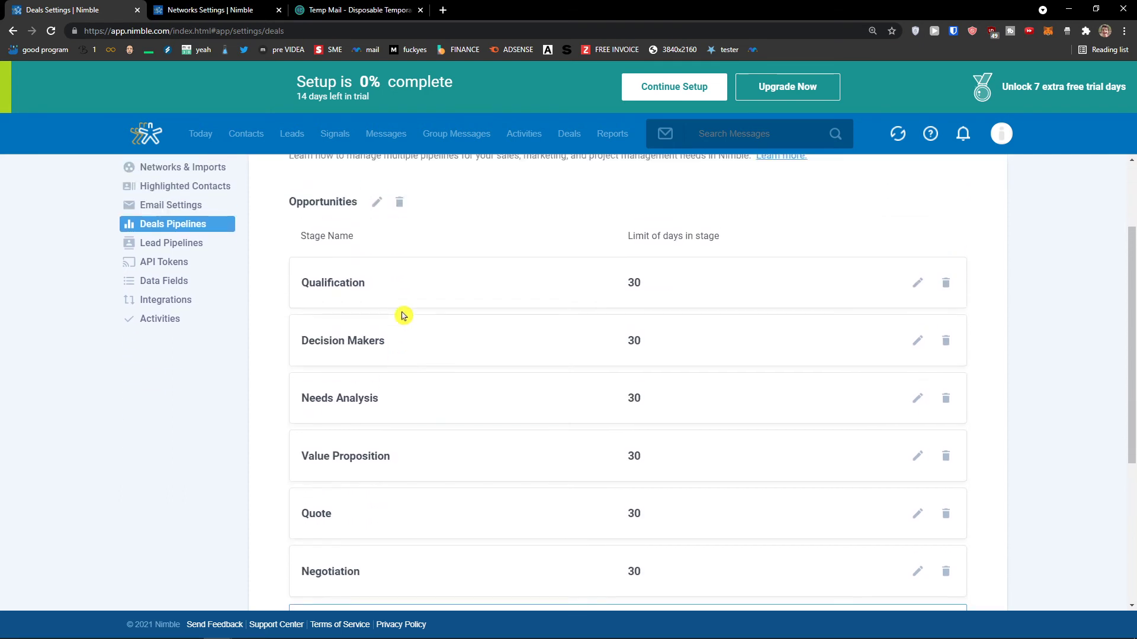
Drag the Negotiation stage above Quote, then edit and save the Value Proposition stage.
{"action": "left_click_drag", "start_coordinate": [626, 237], "coordinate": [739, 249]}
{"action": "scroll", "coordinate": [741, 249], "scroll_direction": "down", "scroll_amount": 2}
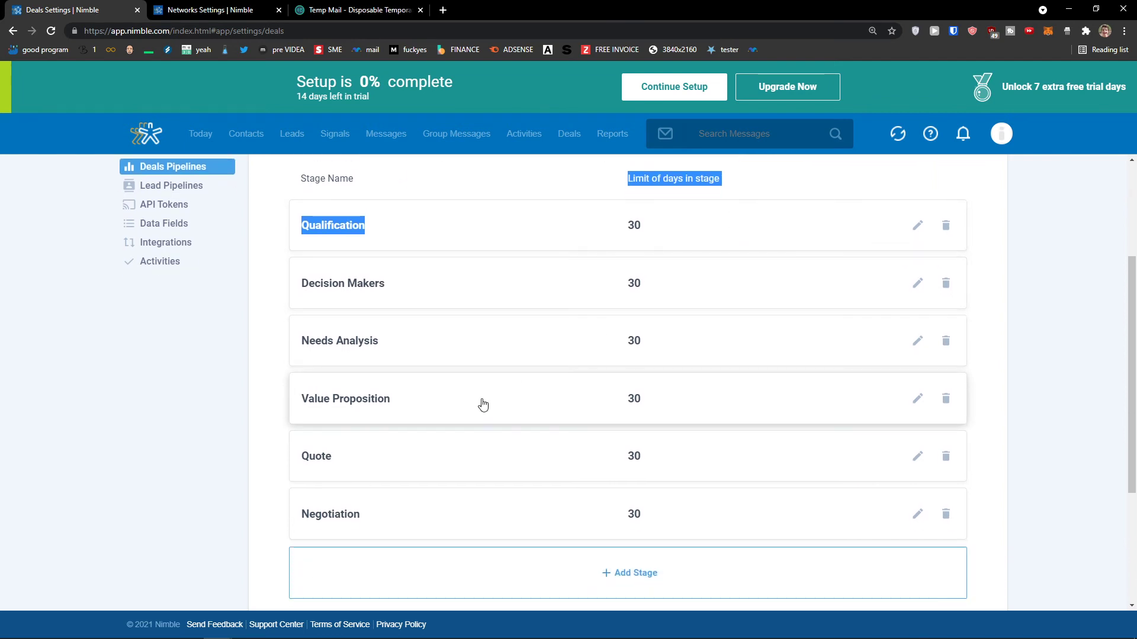
{"action": "left_click", "coordinate": [918, 400]}
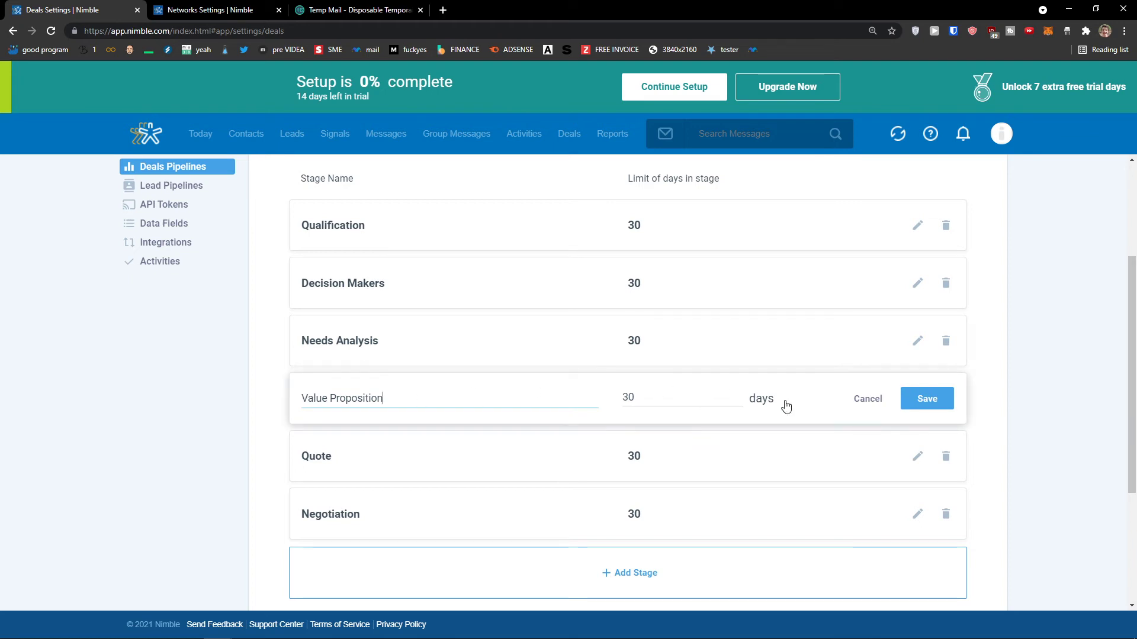
{"action": "left_click", "coordinate": [936, 408]}
Move Value Proposition below Quote, then return to the pipelines overview and Deals board.
{"action": "scroll", "coordinate": [592, 436], "scroll_direction": "down", "scroll_amount": 2}
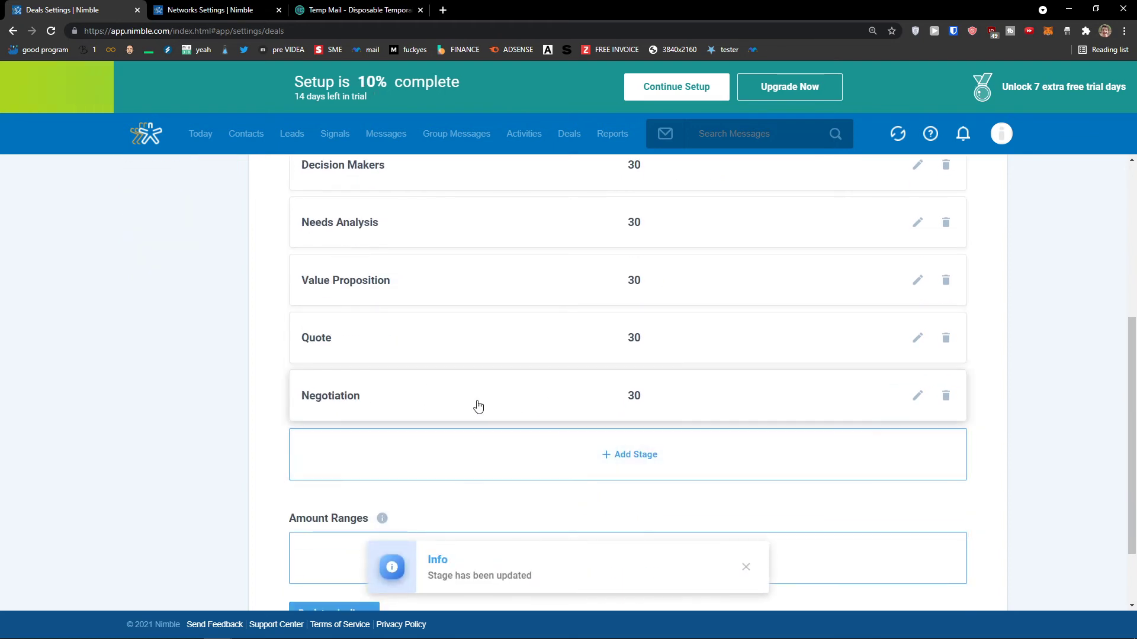
{"action": "scroll", "coordinate": [562, 518], "scroll_direction": "up", "scroll_amount": 1}
{"action": "left_click_drag", "start_coordinate": [560, 515], "coordinate": [249, 428]}
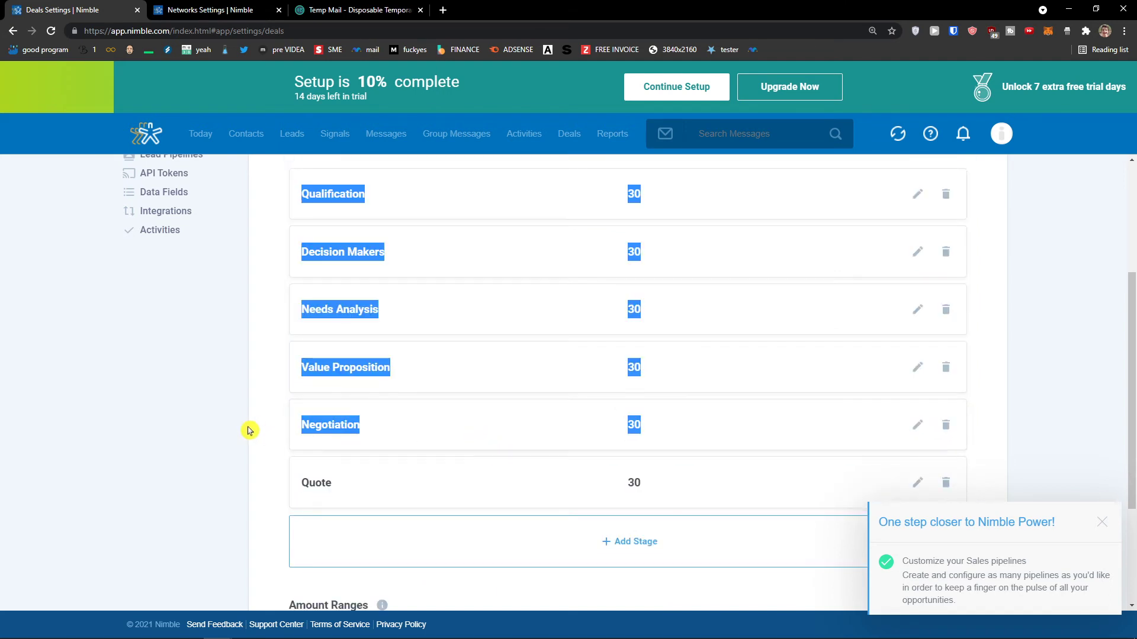
{"action": "scroll", "coordinate": [332, 429], "scroll_direction": "up", "scroll_amount": 1}
{"action": "left_click", "coordinate": [267, 431]}
{"action": "left_click_drag", "start_coordinate": [452, 421], "coordinate": [456, 317]}
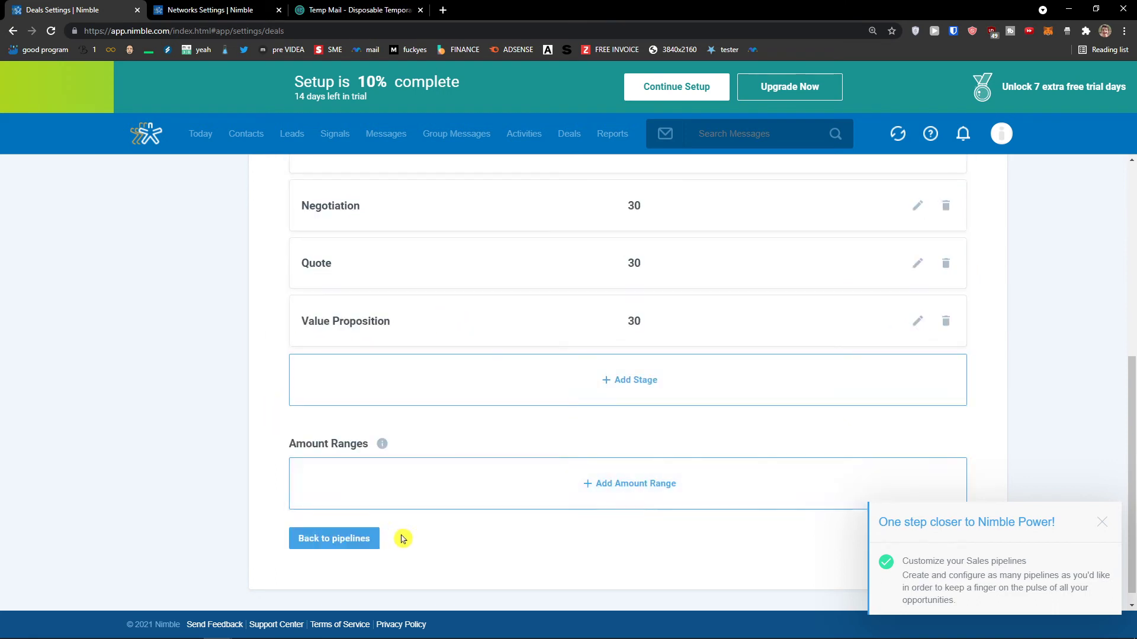
{"action": "left_click", "coordinate": [363, 542]}
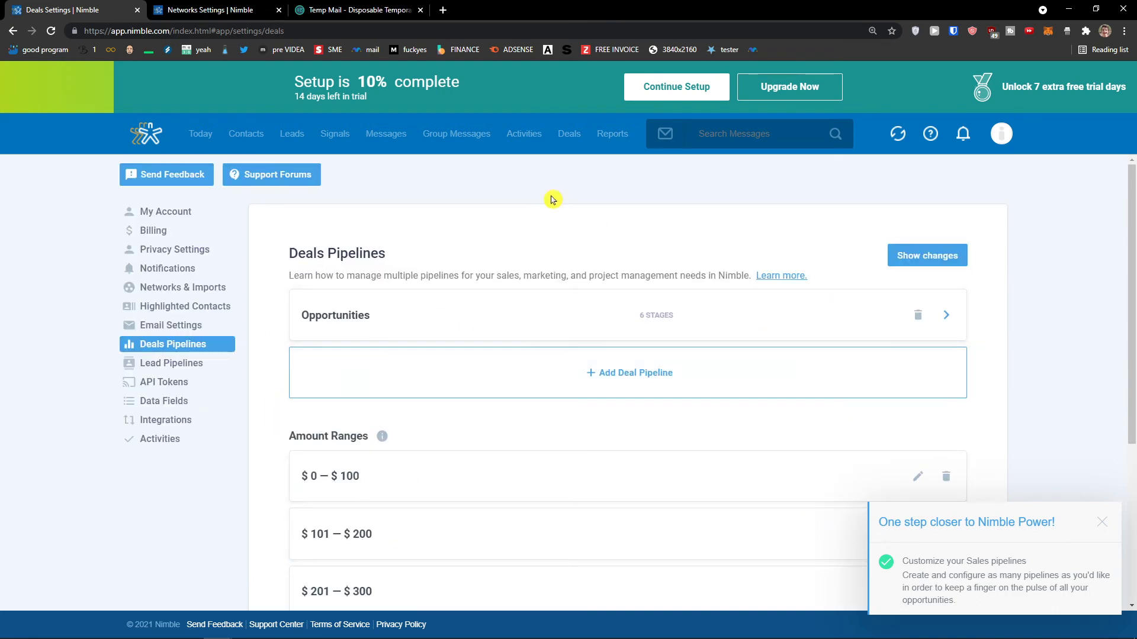
{"action": "left_click", "coordinate": [565, 135]}
Move the Sun Deal card into the Close Deal stage.
{"action": "left_click_drag", "start_coordinate": [364, 606], "coordinate": [658, 605]}
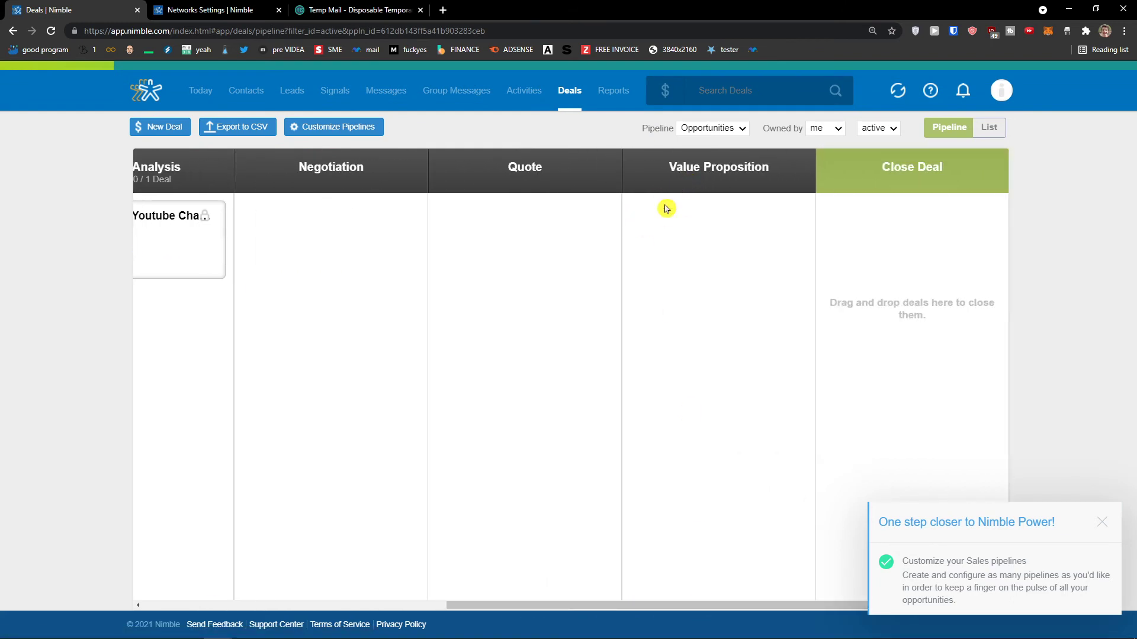
{"action": "left_click_drag", "start_coordinate": [513, 606], "coordinate": [462, 568]}
{"action": "left_click_drag", "start_coordinate": [243, 246], "coordinate": [916, 256]}
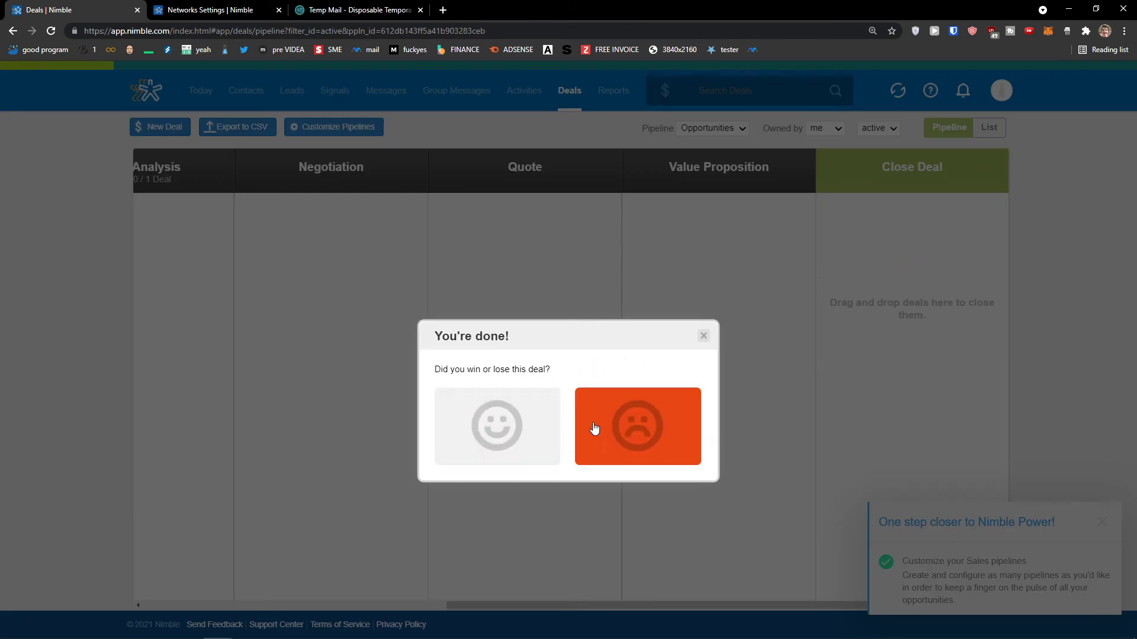
Mark the deal won with a 5000 amount, Aug 31 close date and a win reason.
{"action": "left_click", "coordinate": [526, 413]}
{"action": "left_click", "coordinate": [491, 385]}
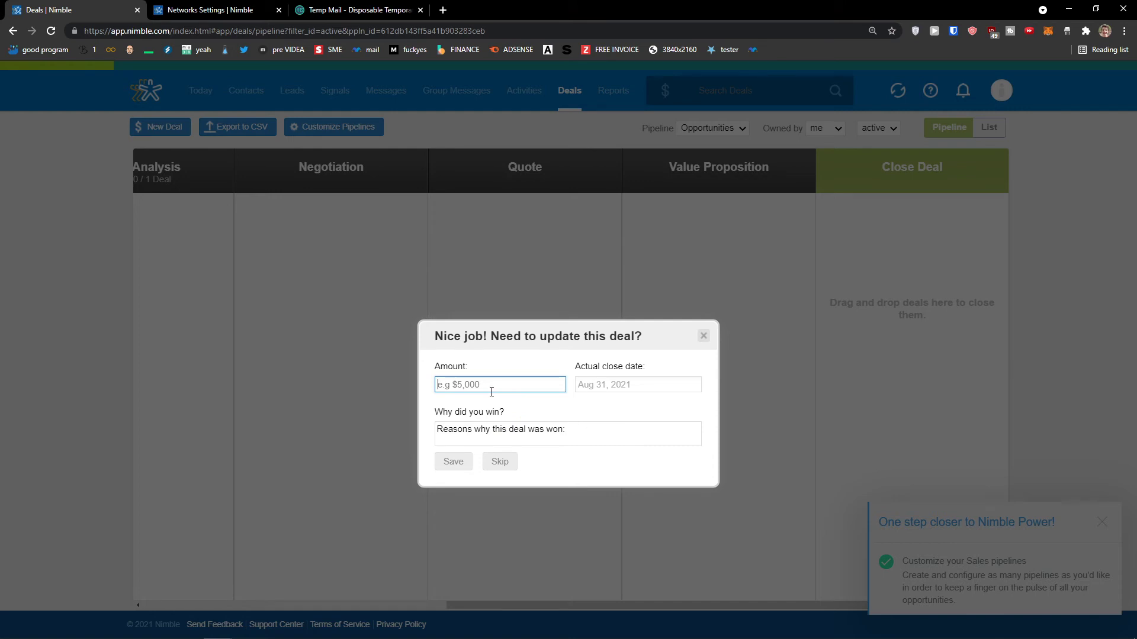
{"action": "type", "text": "5000"}
{"action": "left_click", "coordinate": [588, 384]}
{"action": "left_click", "coordinate": [610, 496]}
{"action": "left_click", "coordinate": [589, 427]}
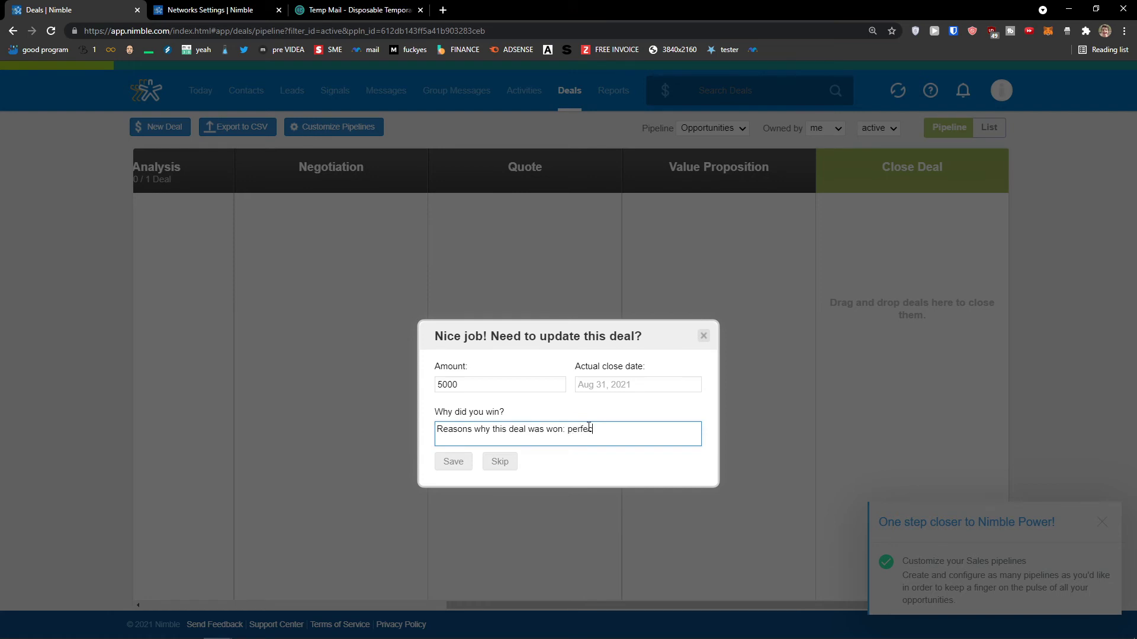
{"action": "left_click", "coordinate": [452, 462]}
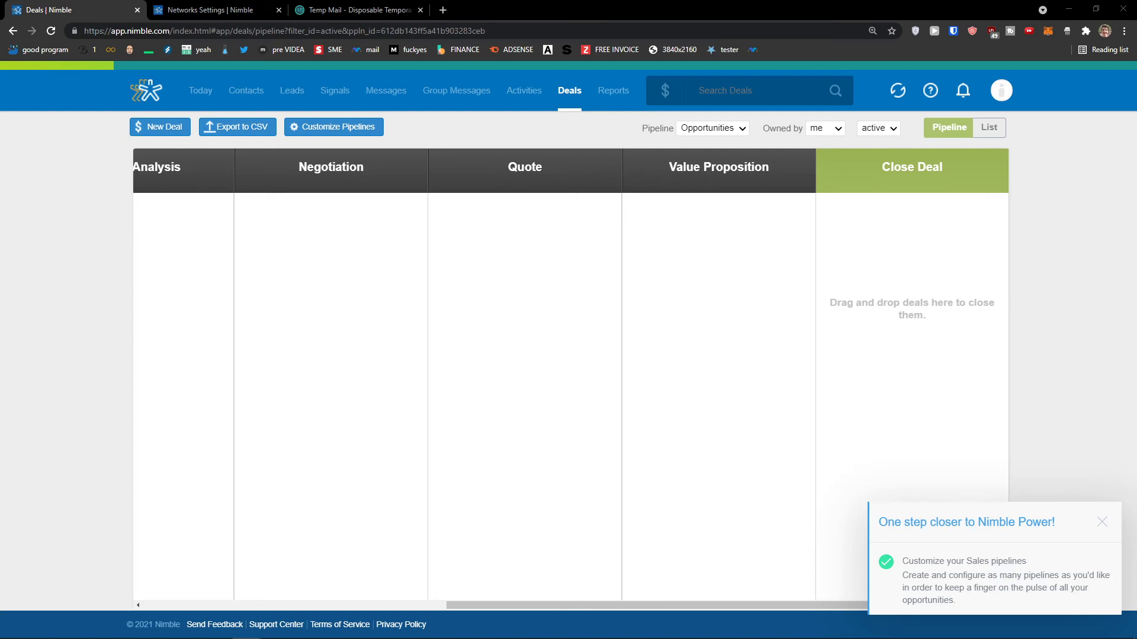
{"action": "left_click", "coordinate": [534, 92]}
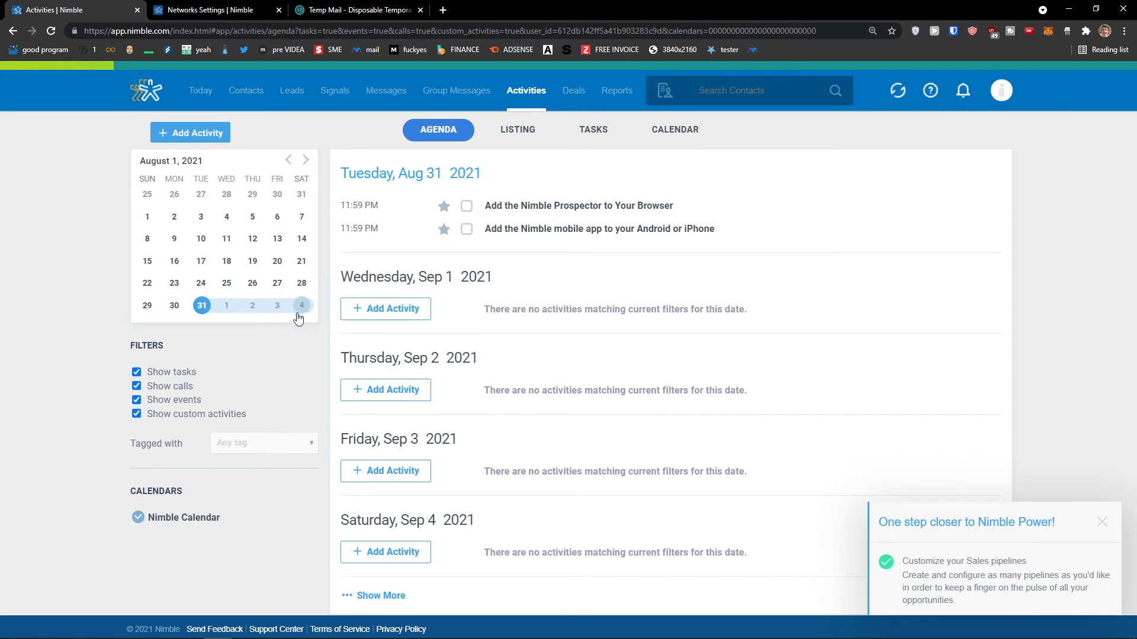
Jump the agenda to Sep 1 and back to Aug 31, then add an activity under Sep 1.
{"action": "left_click", "coordinate": [225, 307]}
{"action": "left_click", "coordinate": [201, 323]}
{"action": "left_click", "coordinate": [389, 308]}
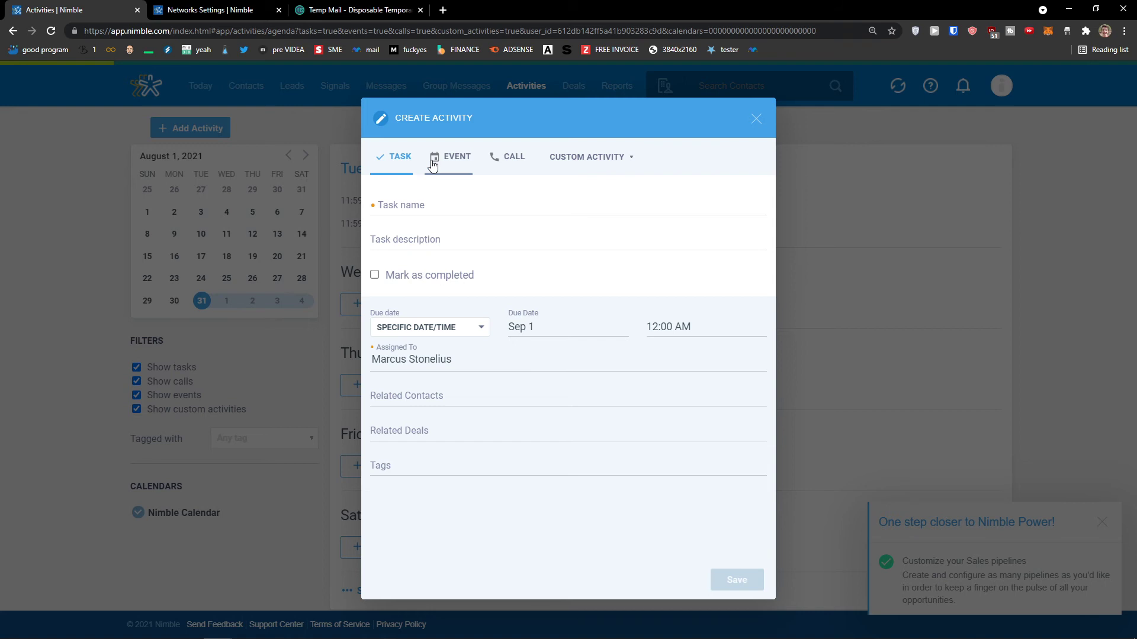
Create a task named 'Have lunch' with the description 'Lunch with a client'.
{"action": "left_click", "coordinate": [589, 157]}
{"action": "left_click", "coordinate": [568, 157]}
{"action": "left_click", "coordinate": [452, 159]}
{"action": "left_click", "coordinate": [398, 157]}
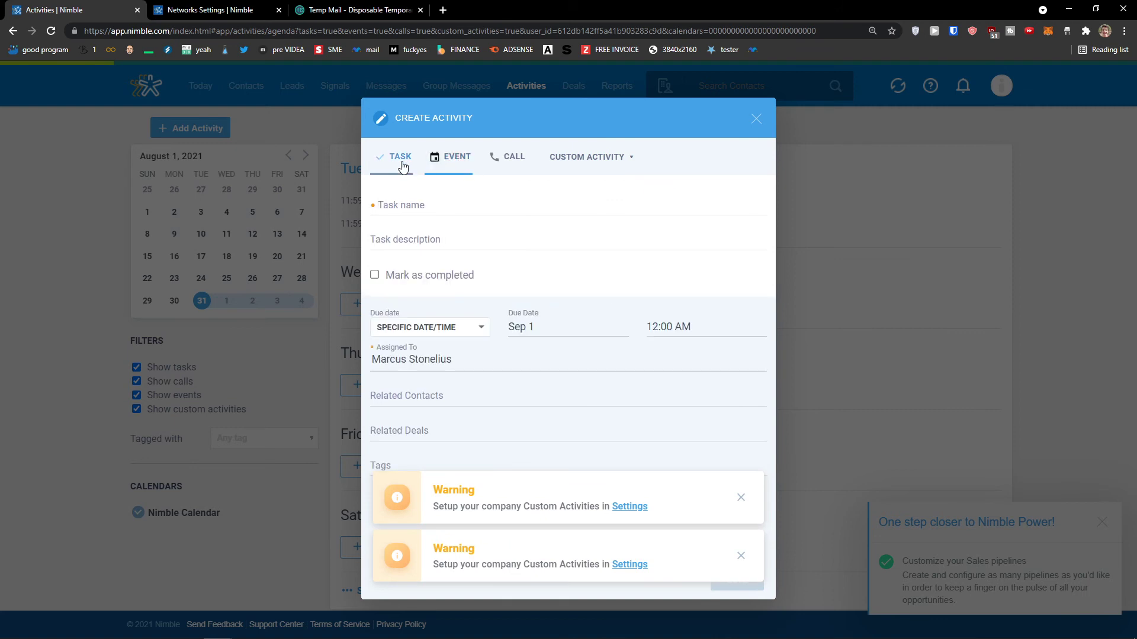
{"action": "left_click", "coordinate": [457, 203]}
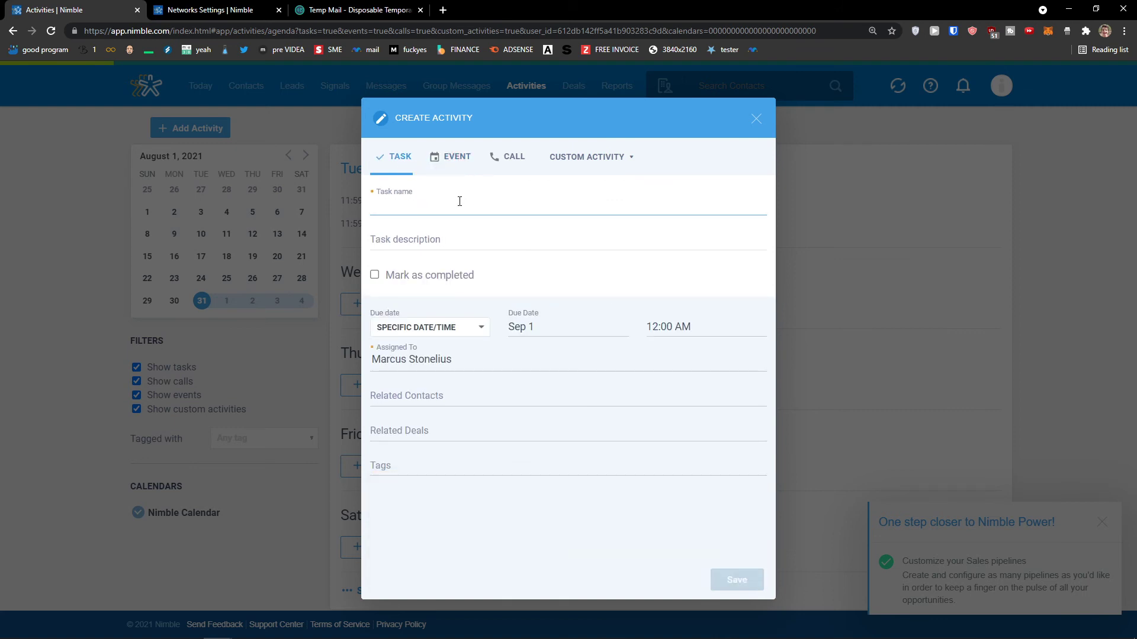
{"action": "type", "text": "Have lunch"}
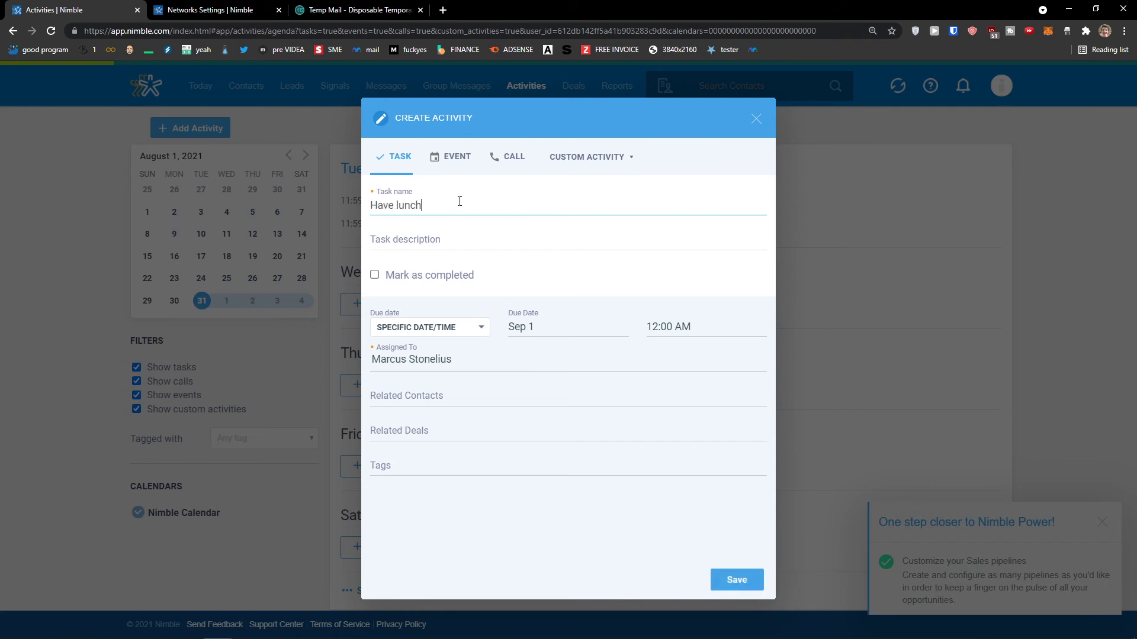
{"action": "key", "text": "Tab"}
{"action": "type", "text": "Lu"}
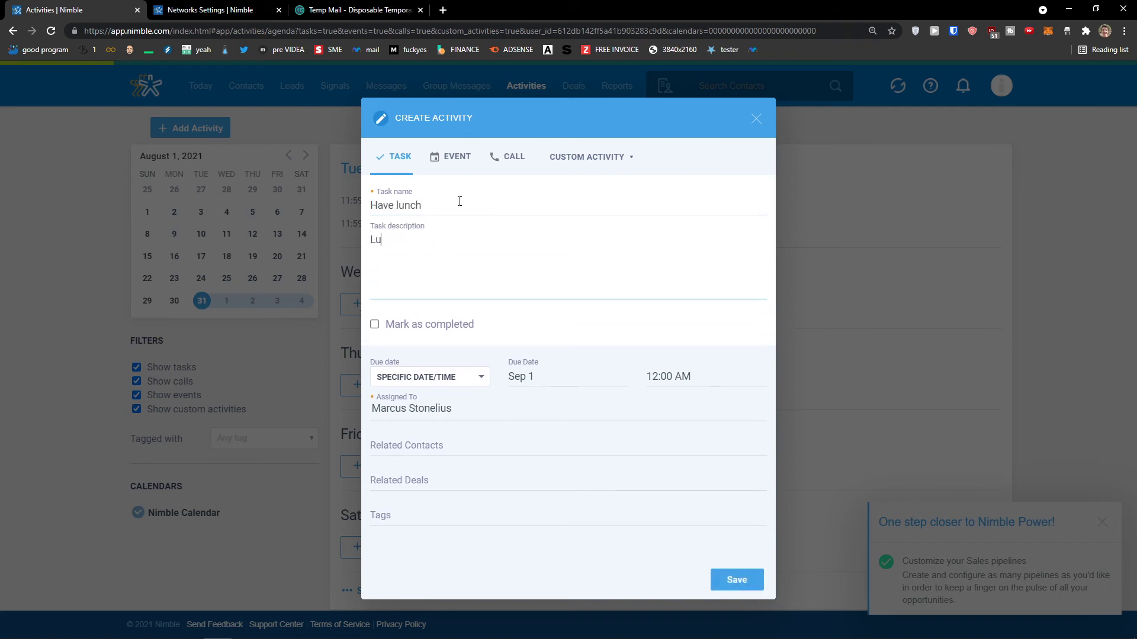
{"action": "type", "text": "nch with a client"}
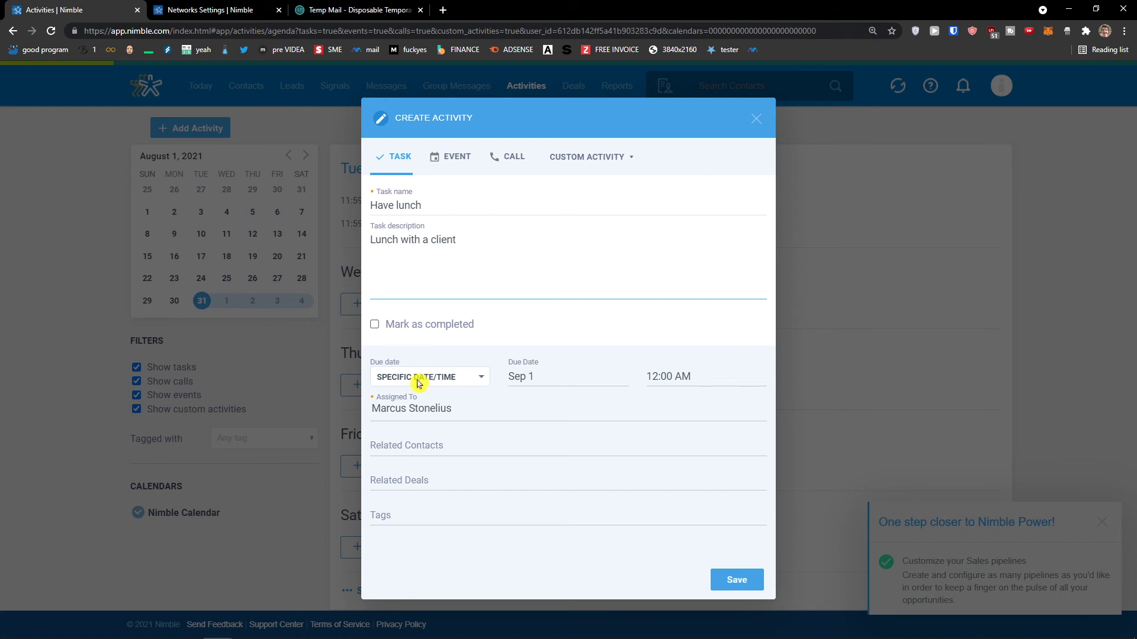
Keep the Sep 1 due date, link the suggested contact, and save the task.
{"action": "left_click", "coordinate": [539, 381]}
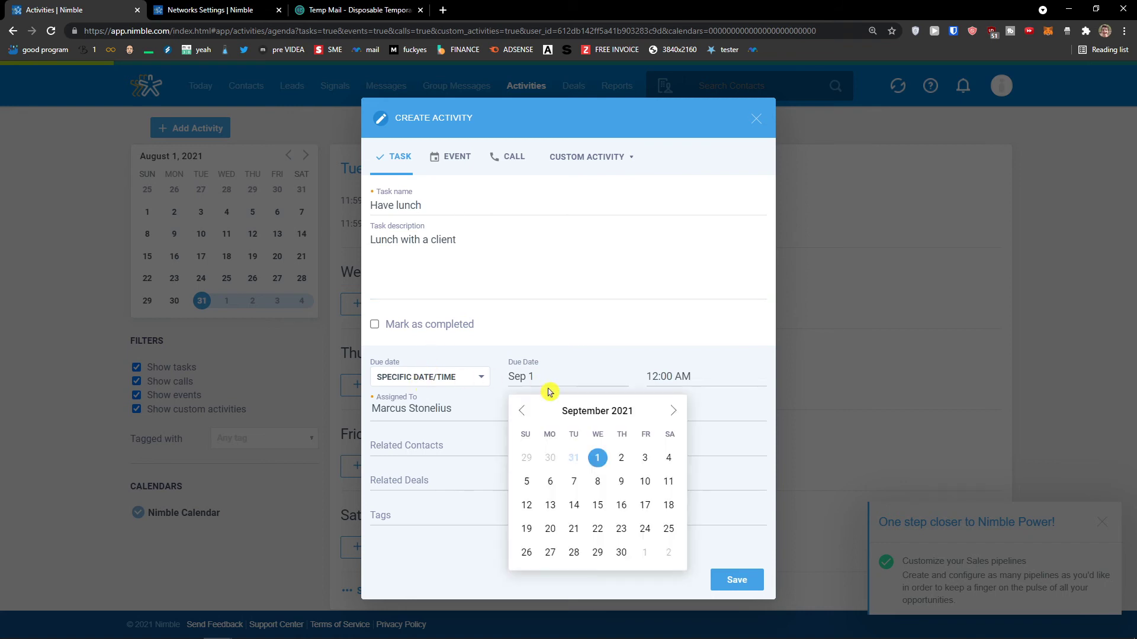
{"action": "left_click", "coordinate": [561, 350]}
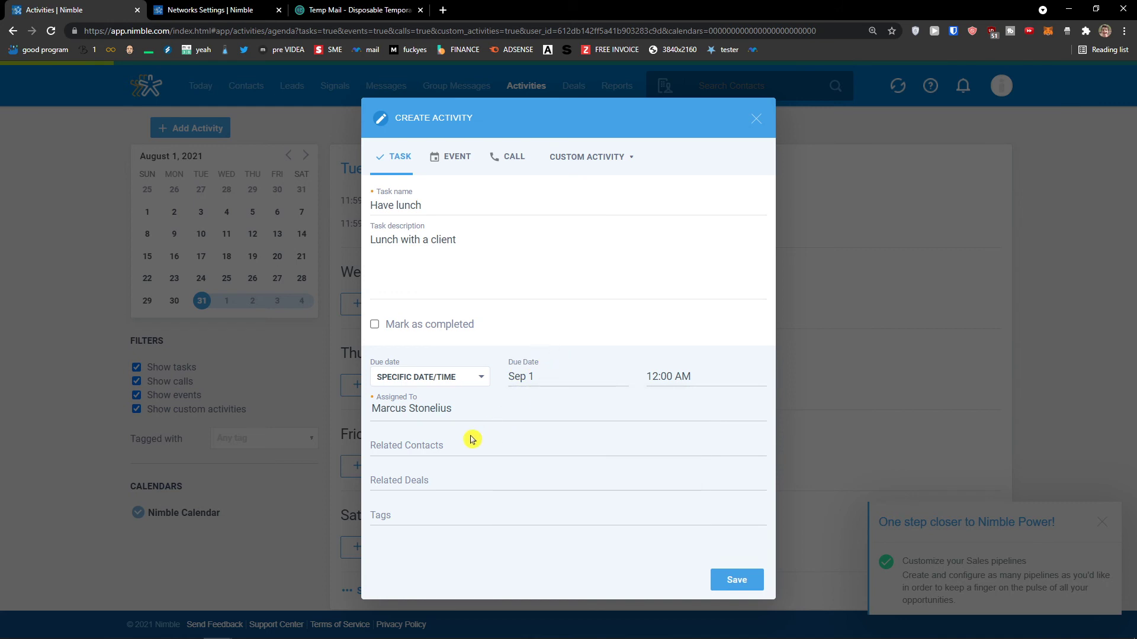
{"action": "left_click", "coordinate": [462, 451]}
{"action": "left_click", "coordinate": [428, 482]}
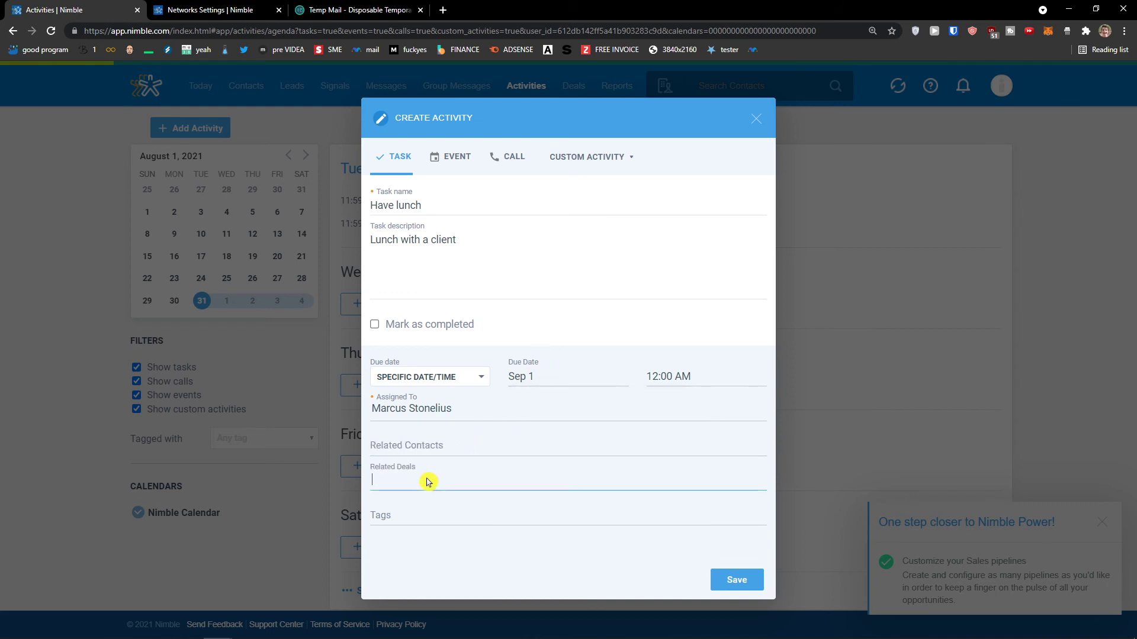
{"action": "left_click", "coordinate": [437, 453]}
{"action": "type", "text": "Mar"}
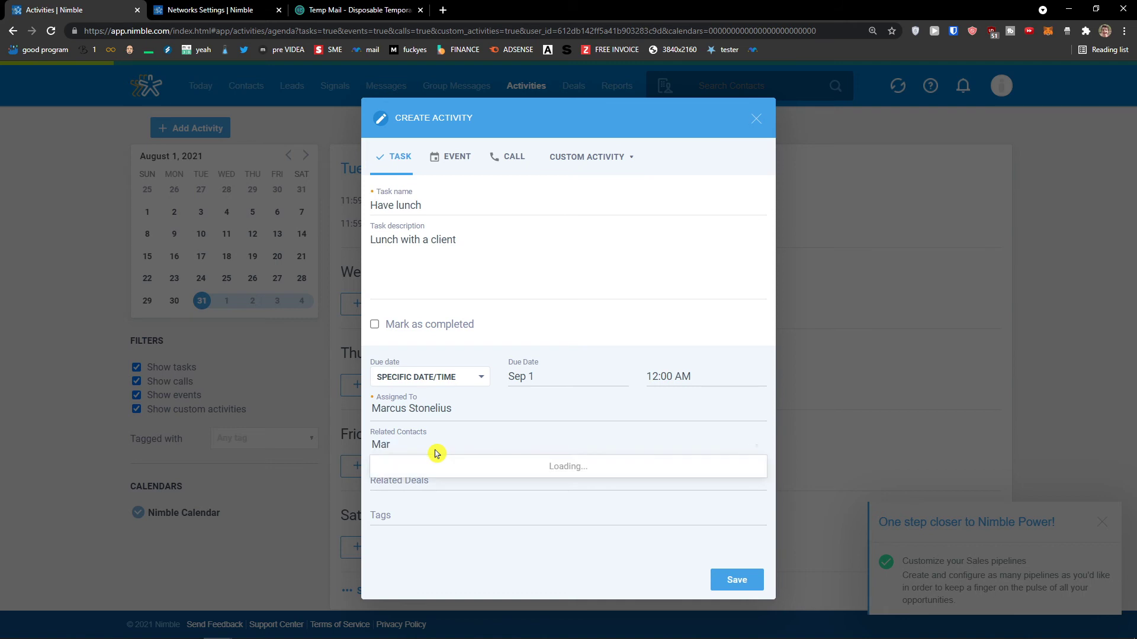
{"action": "left_click", "coordinate": [450, 492]}
{"action": "left_click", "coordinate": [448, 486]}
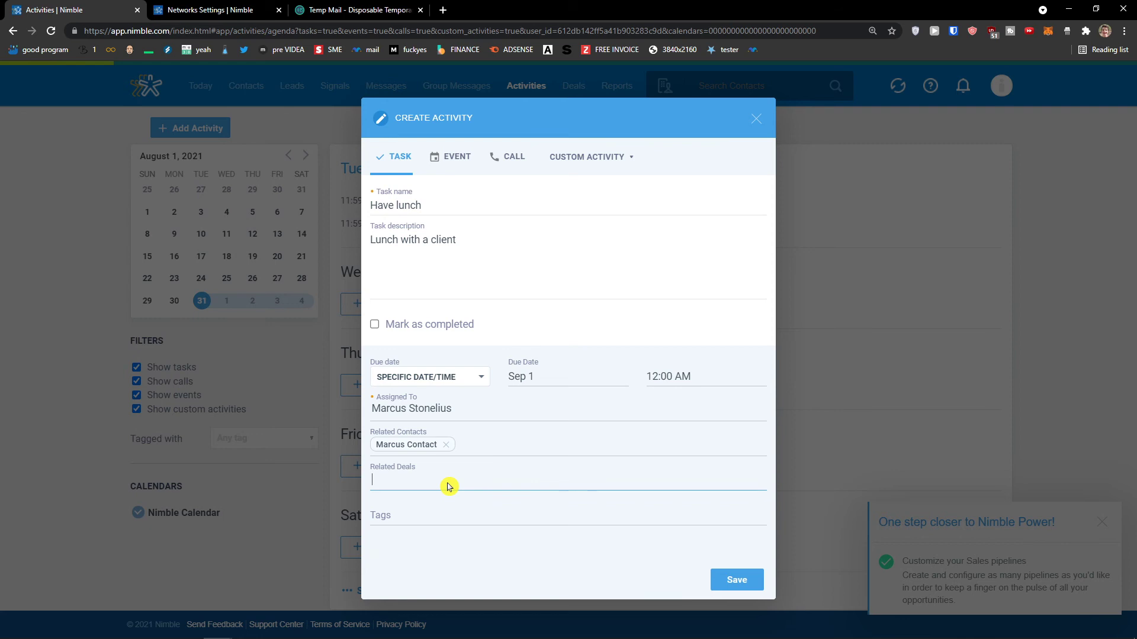
{"action": "left_click", "coordinate": [737, 580]}
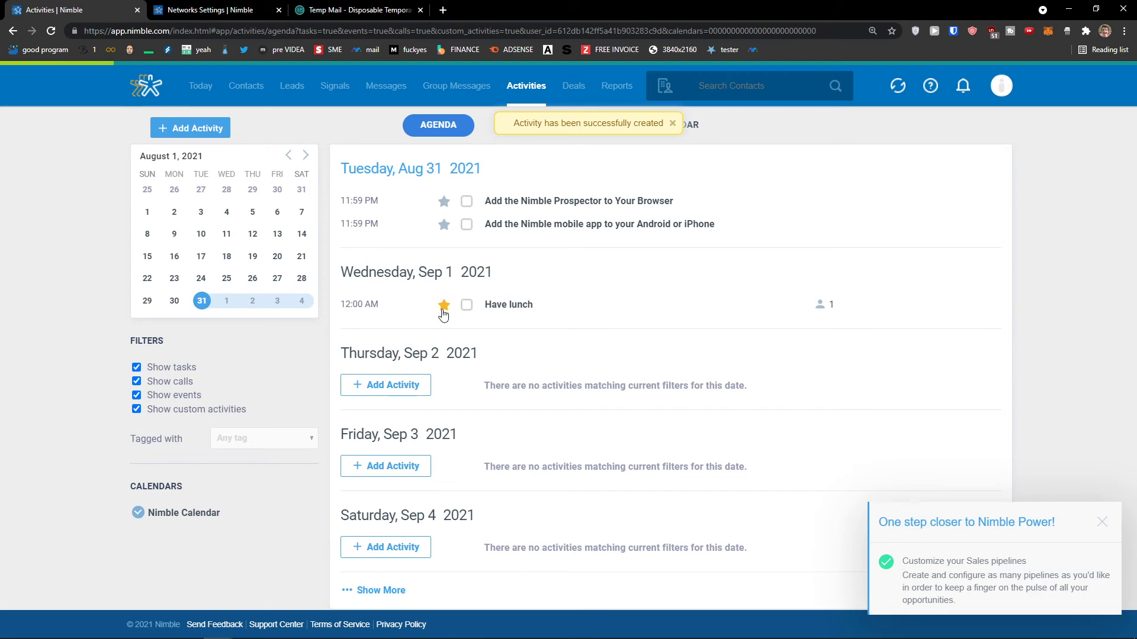
Start a new event named 'Lunch in evening'.
{"action": "left_click", "coordinate": [408, 386]}
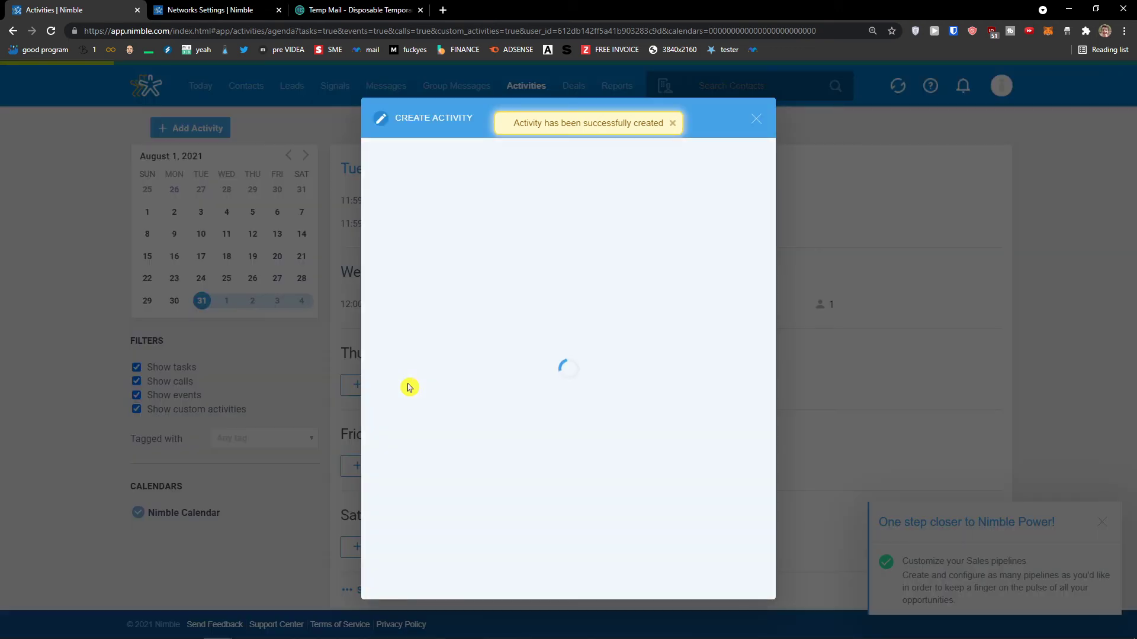
{"action": "left_click", "coordinate": [772, 122]}
{"action": "left_click", "coordinate": [216, 128]}
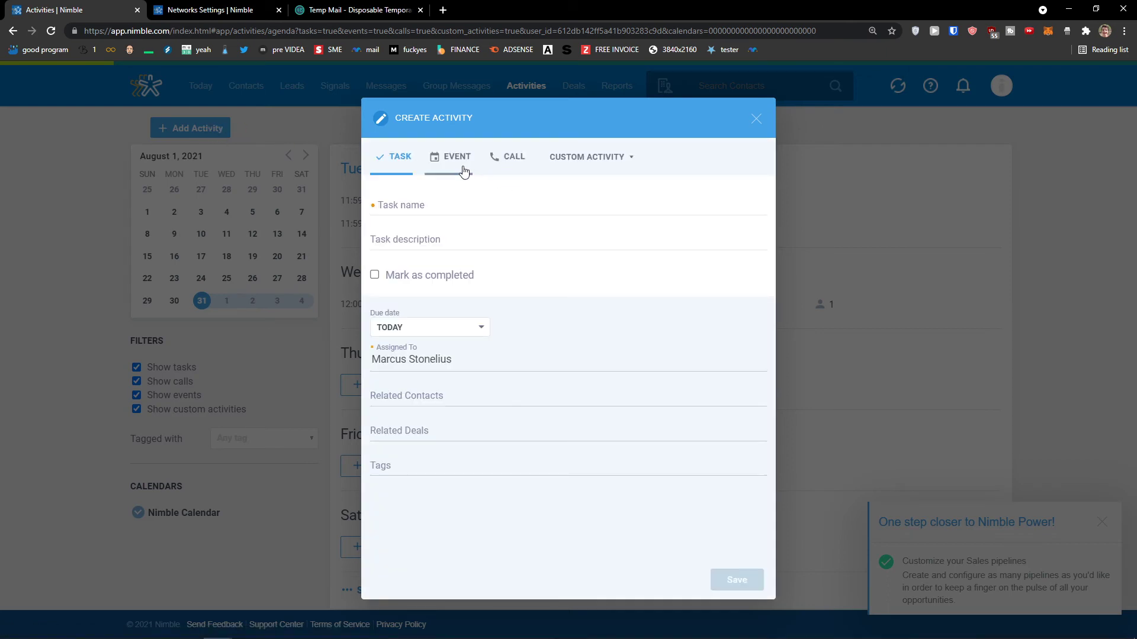
{"action": "left_click", "coordinate": [448, 161]}
{"action": "left_click", "coordinate": [418, 197]}
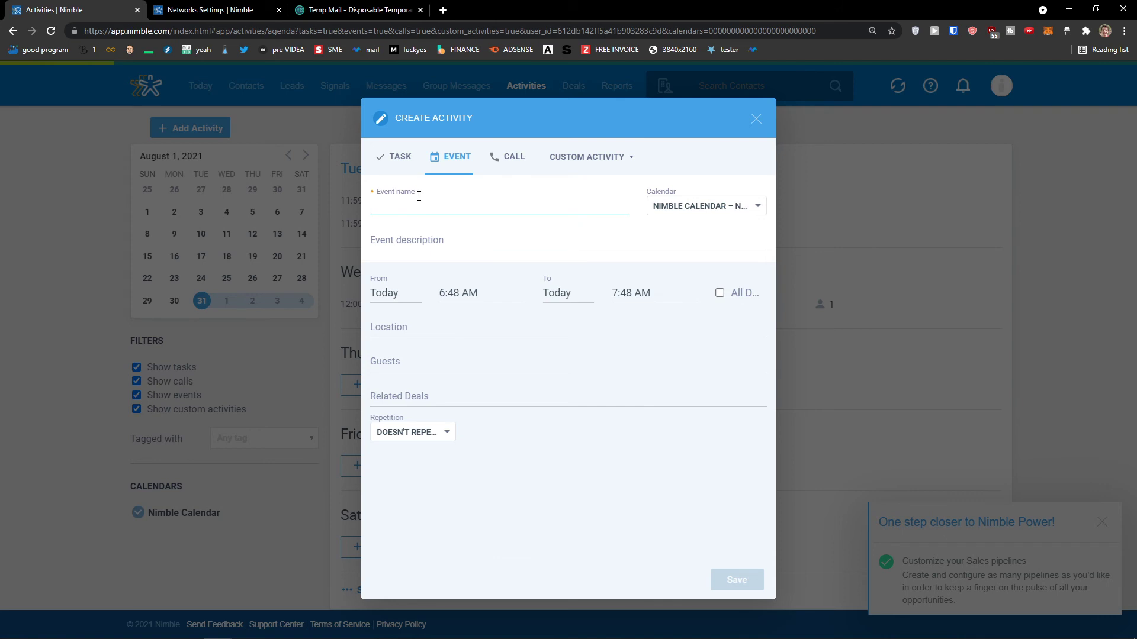
{"action": "type", "text": "Lunch in evening"}
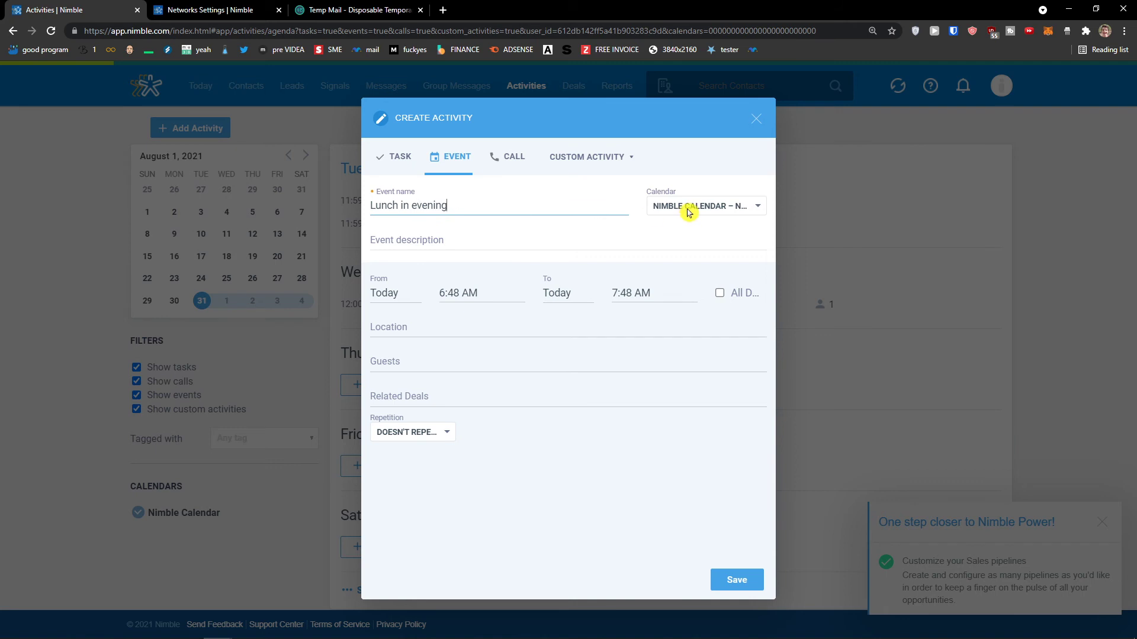
Keep Nimble Calendar, set location 'Restaurant near office' and start time 7:00 PM.
{"action": "left_click", "coordinate": [686, 211]}
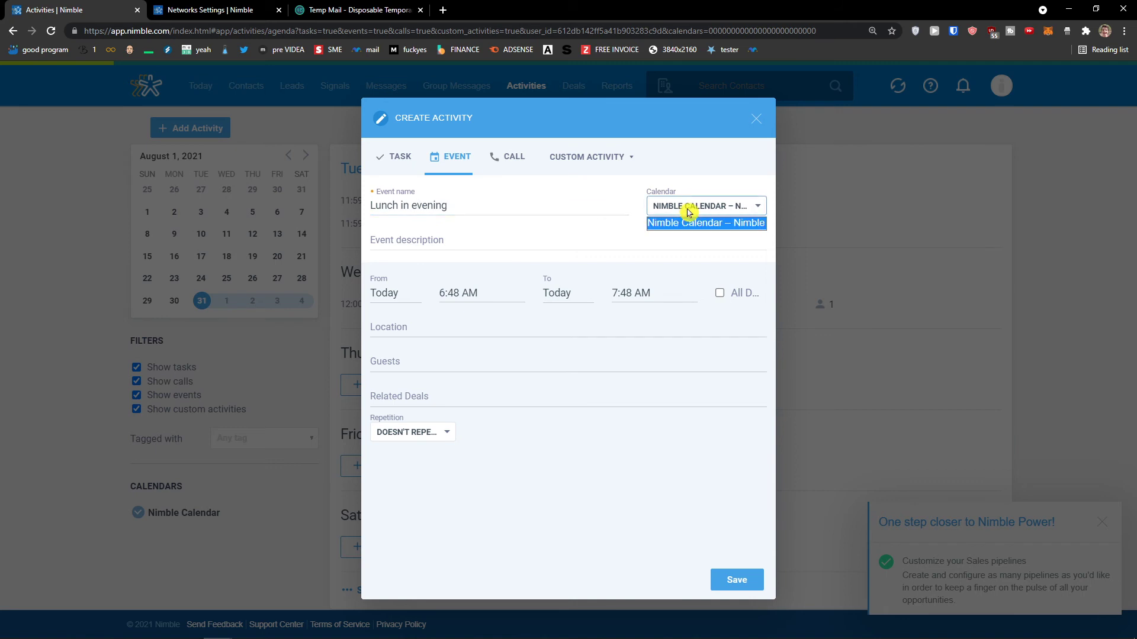
{"action": "left_click", "coordinate": [465, 334]}
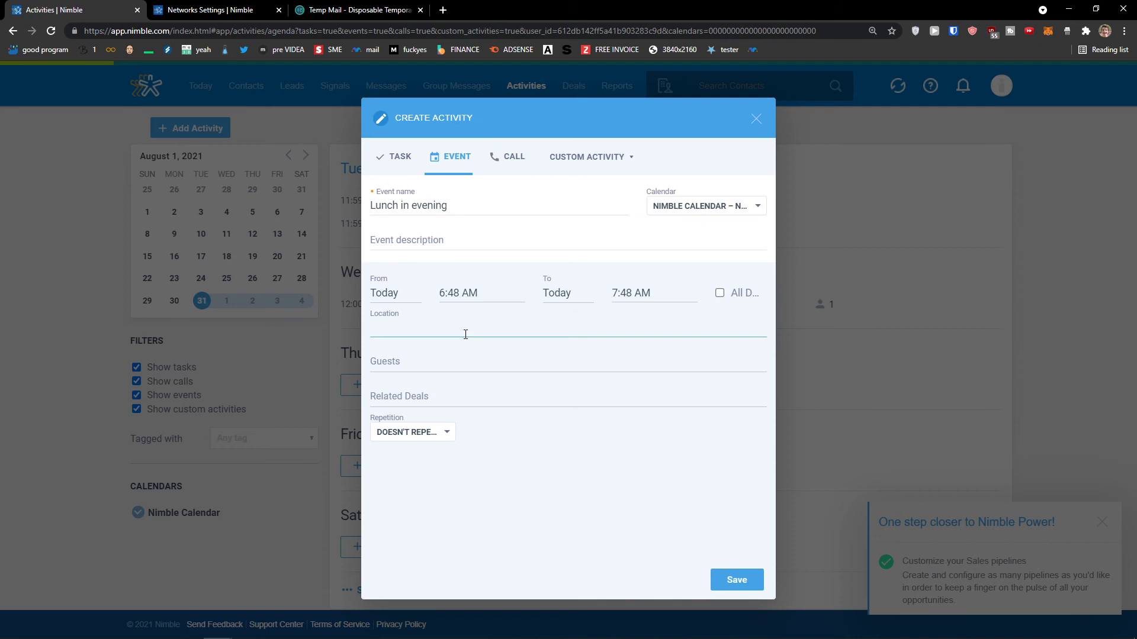
{"action": "type", "text": "Restaurant near office"}
{"action": "left_click", "coordinate": [479, 295]}
{"action": "scroll", "coordinate": [474, 433], "scroll_direction": "down", "scroll_amount": 5}
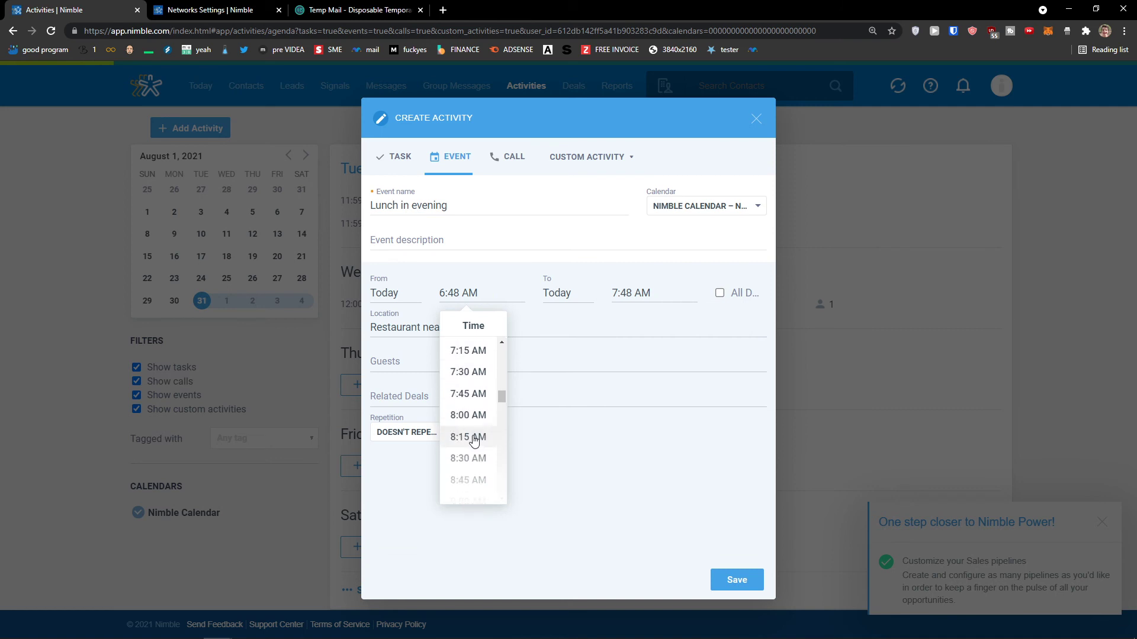
{"action": "scroll", "coordinate": [473, 433], "scroll_direction": "down", "scroll_amount": 9}
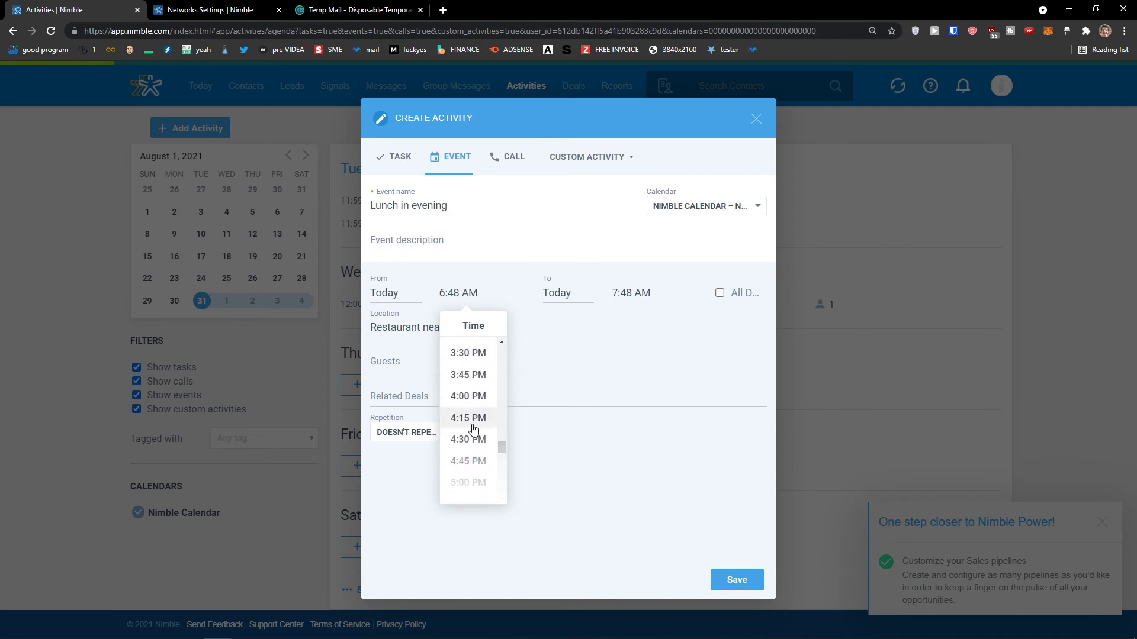
{"action": "scroll", "coordinate": [476, 423], "scroll_direction": "down", "scroll_amount": 3}
{"action": "left_click", "coordinate": [478, 415]}
Invite the suggested contact as a guest and save the 7:00–8:00 PM event.
{"action": "left_click", "coordinate": [641, 296]}
{"action": "left_click", "coordinate": [469, 357]}
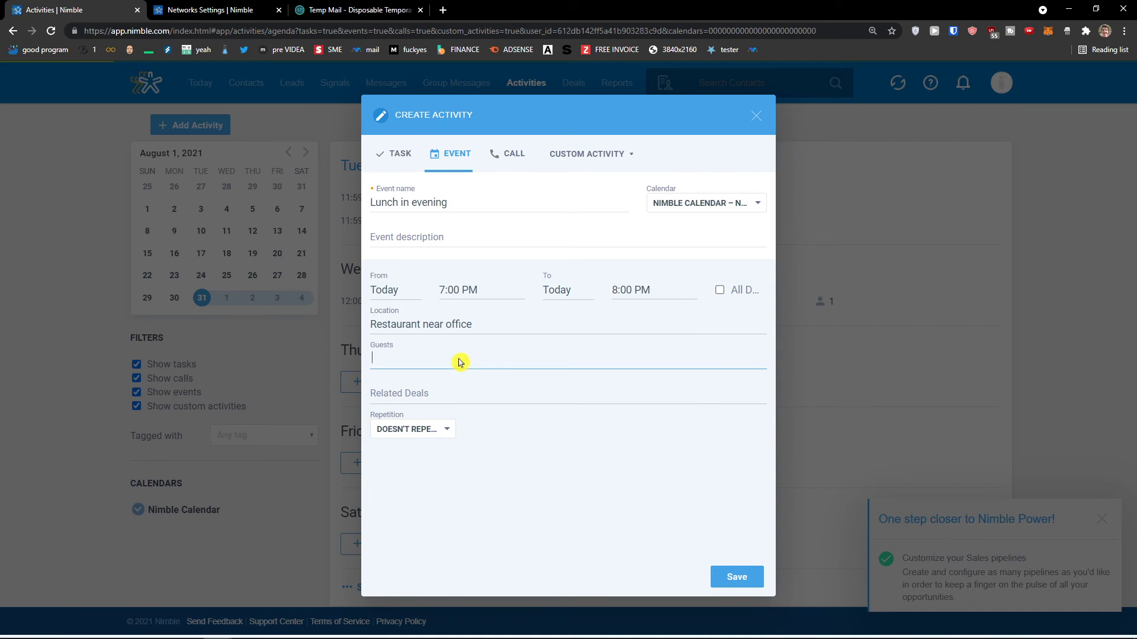
{"action": "type", "text": "S"}
{"action": "key", "text": "BackSpace"}
{"action": "type", "text": "Marc"}
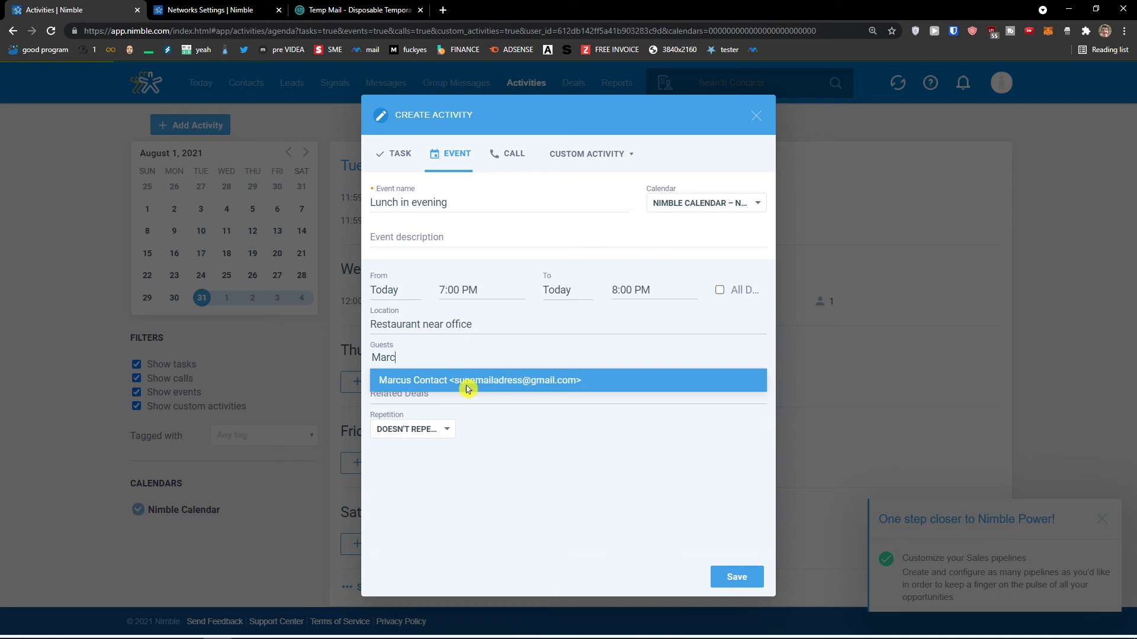
{"action": "left_click", "coordinate": [467, 383]}
{"action": "left_click", "coordinate": [431, 396]}
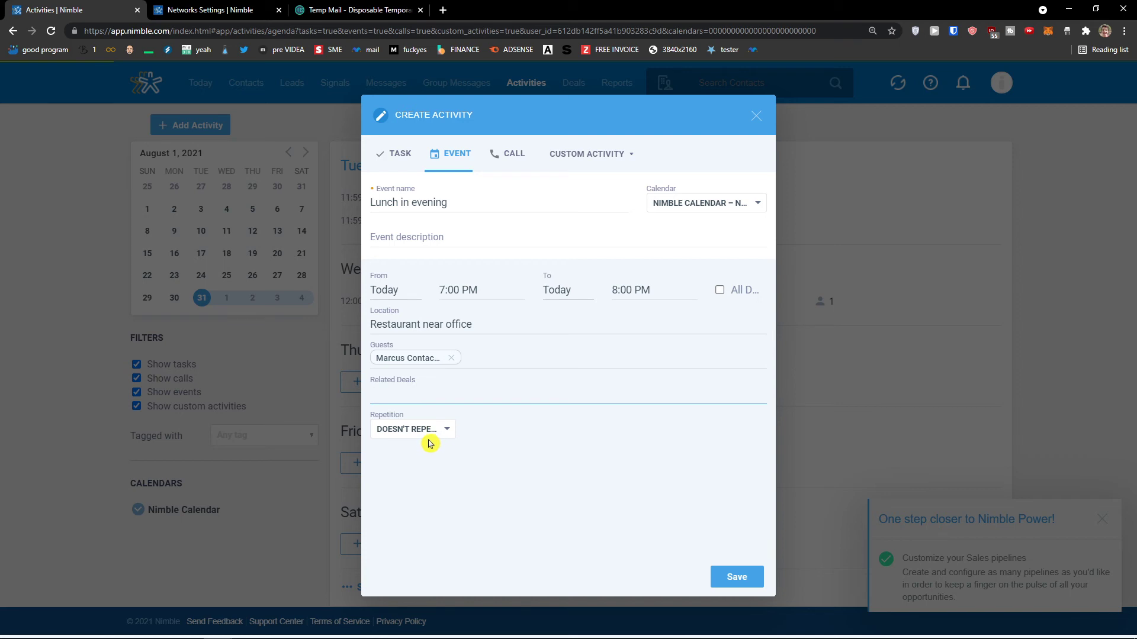
{"action": "left_click", "coordinate": [733, 579]}
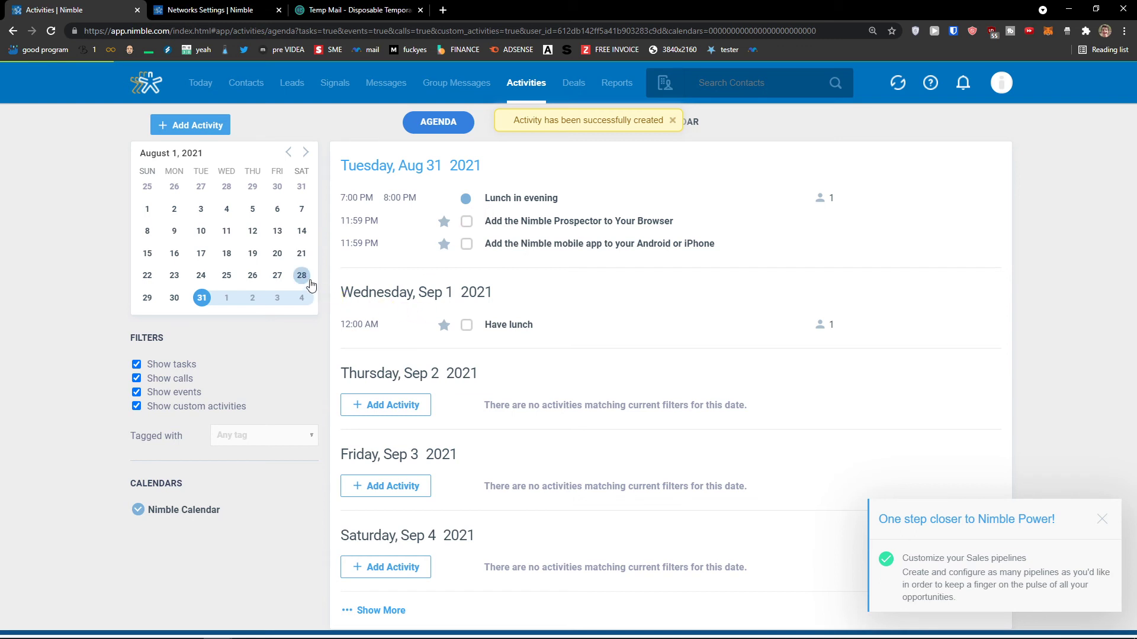
Start a new call named after the lead and choose the suggested lead as recipient.
{"action": "left_click", "coordinate": [203, 136]}
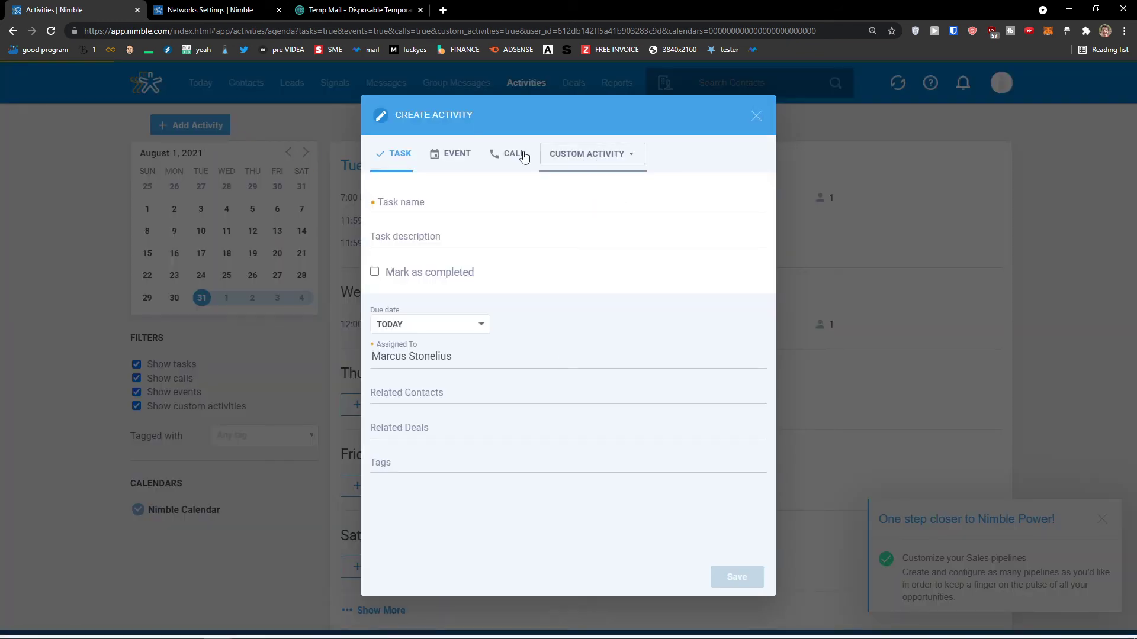
{"action": "left_click", "coordinate": [513, 159]}
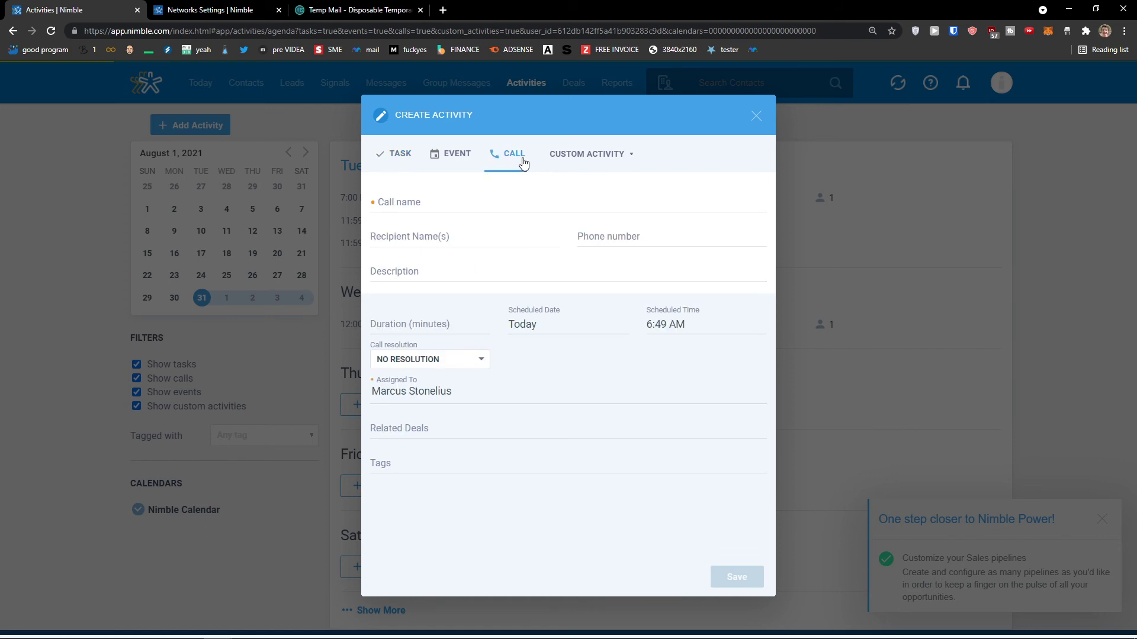
{"action": "left_click", "coordinate": [488, 200]}
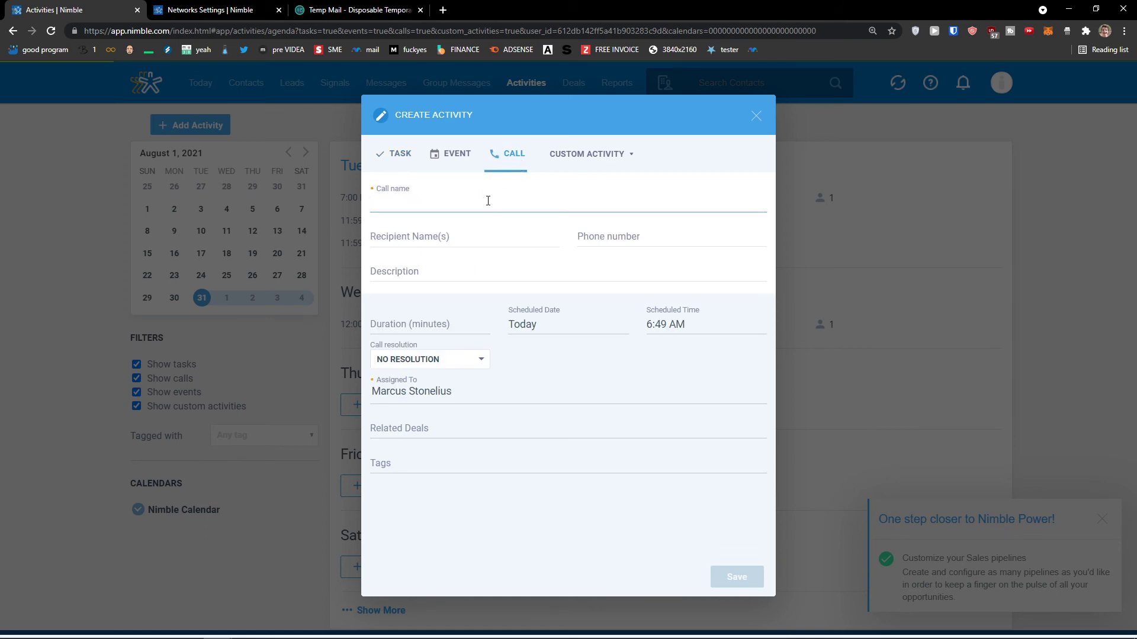
{"action": "type", "text": "Mar"}
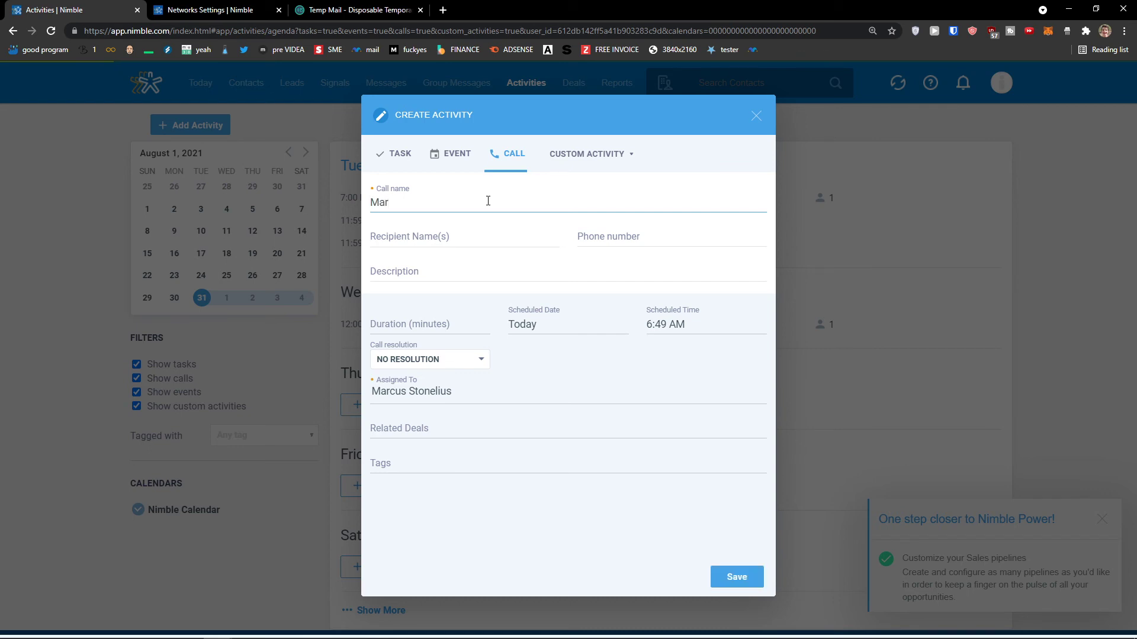
{"action": "type", "text": "cus S"}
{"action": "type", "text": "ontact"}
{"action": "key", "text": "Tab"}
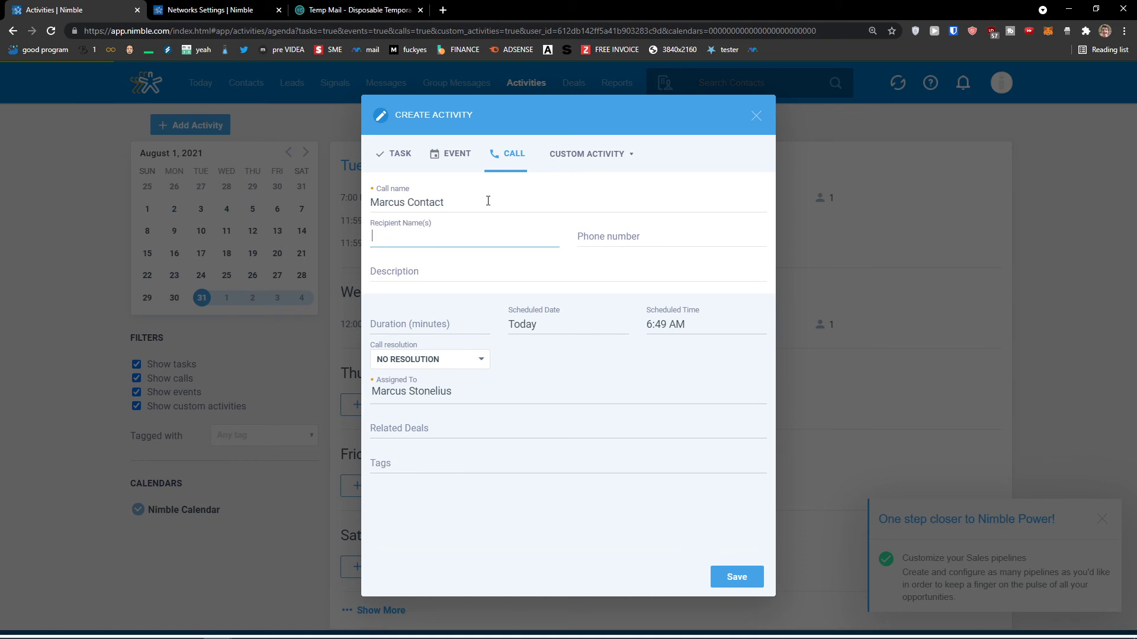
{"action": "type", "text": "Marc"}
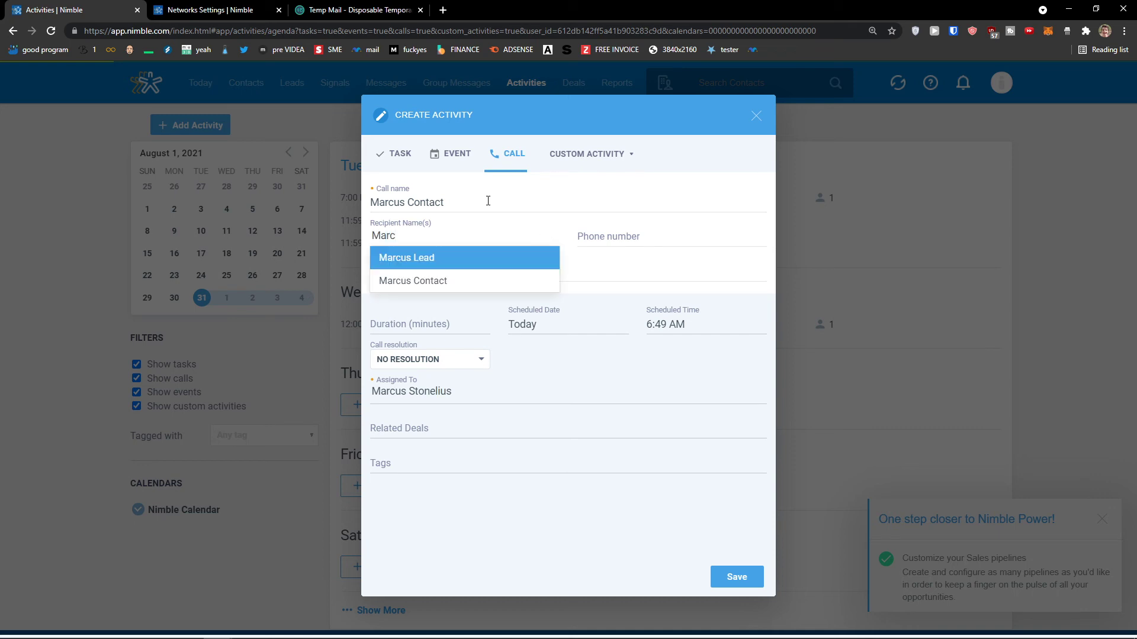
{"action": "left_click", "coordinate": [482, 261]}
{"action": "double_click", "coordinate": [434, 203]}
Enter the recipient's phone number, 30-minute duration and Sep 2 date, then save the call.
{"action": "left_click", "coordinate": [610, 235]}
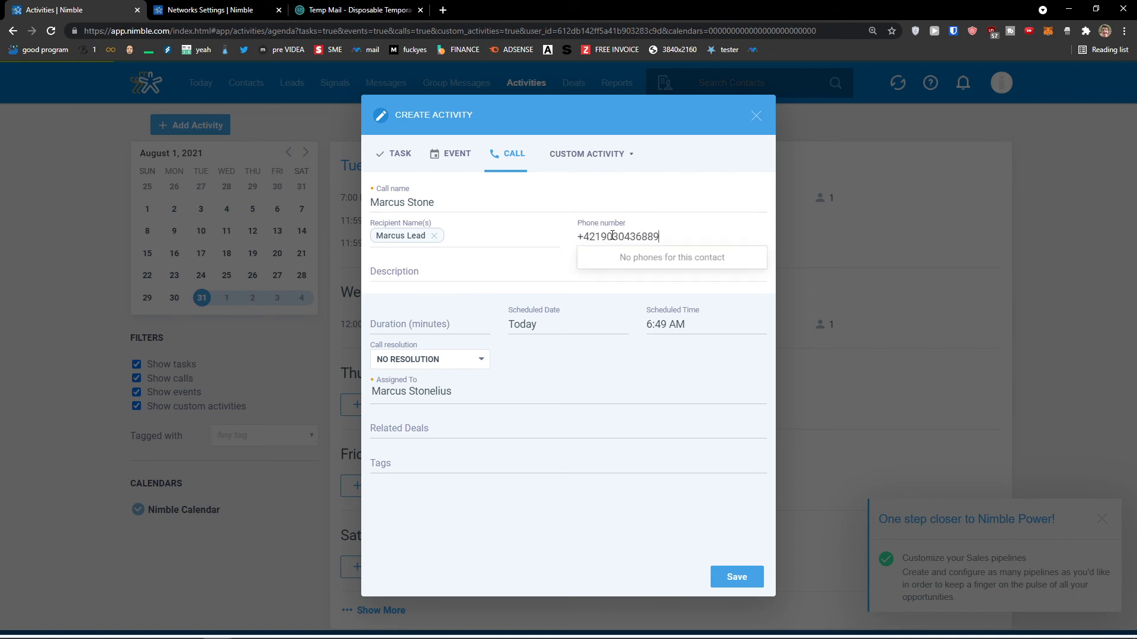
{"action": "left_click", "coordinate": [477, 270]}
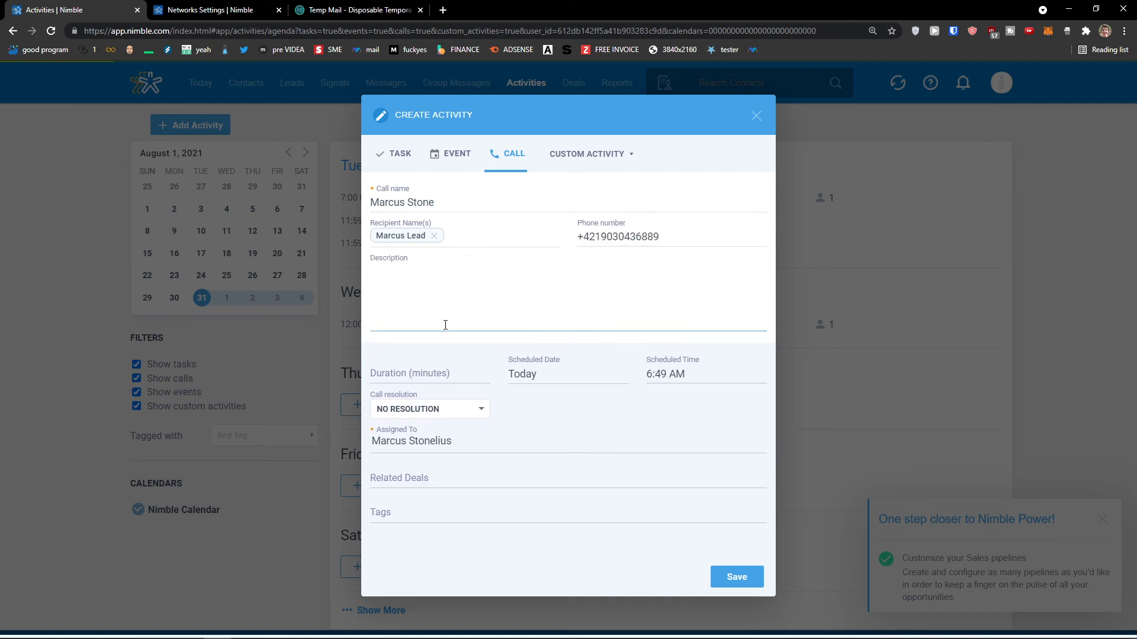
{"action": "scroll", "coordinate": [448, 319], "scroll_direction": "down", "scroll_amount": 1}
{"action": "left_click", "coordinate": [443, 352]}
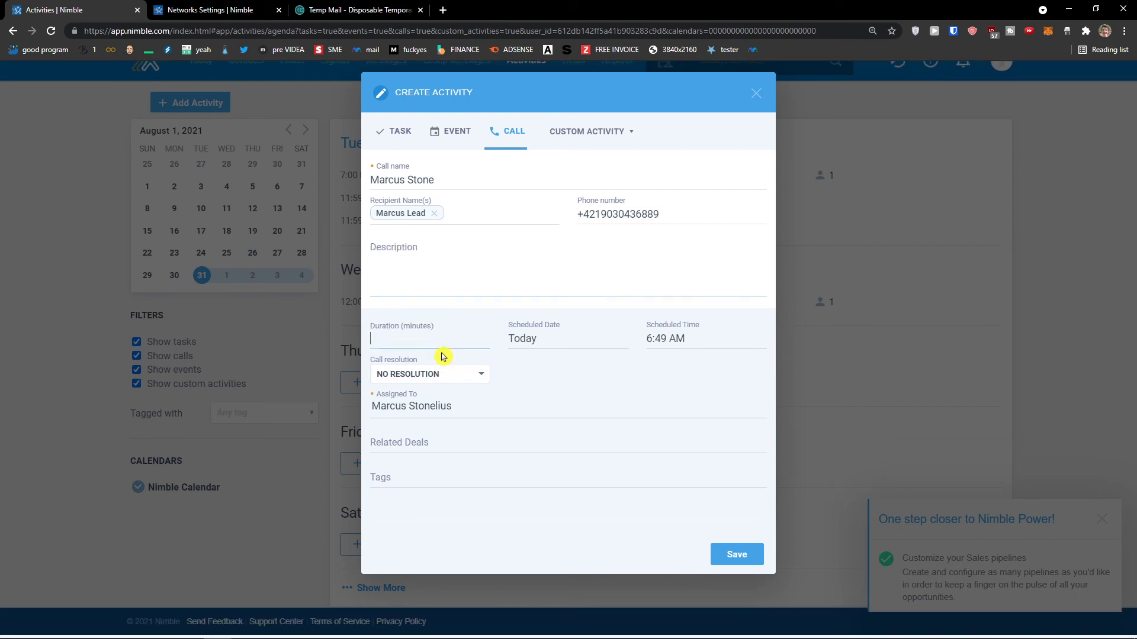
{"action": "left_click", "coordinate": [446, 314]}
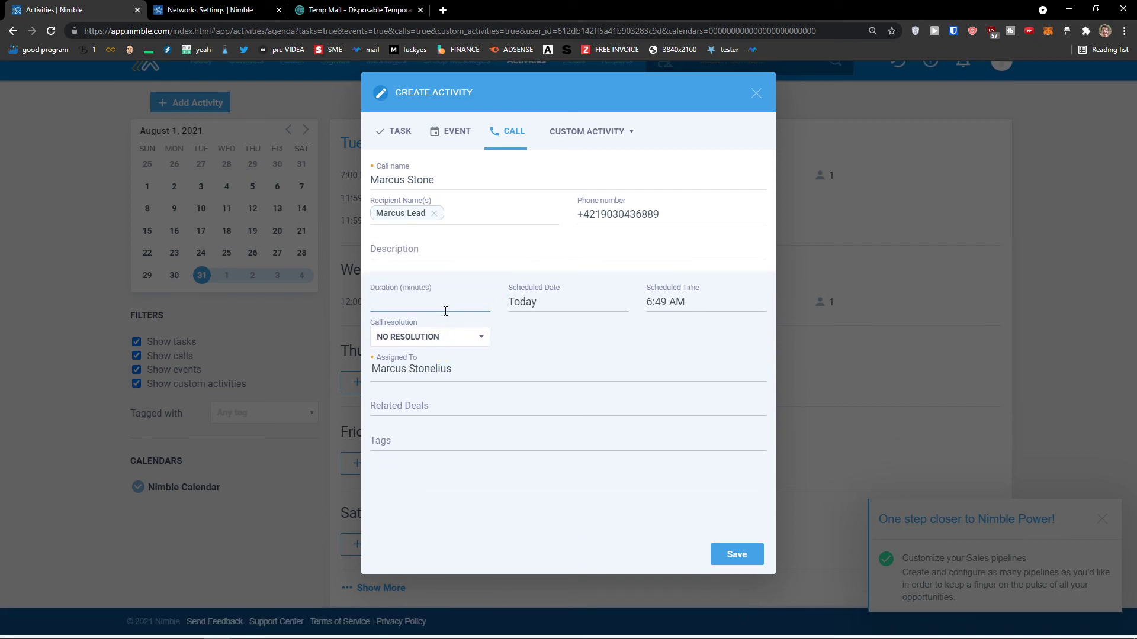
{"action": "left_click", "coordinate": [508, 306]}
{"action": "left_click", "coordinate": [620, 480]}
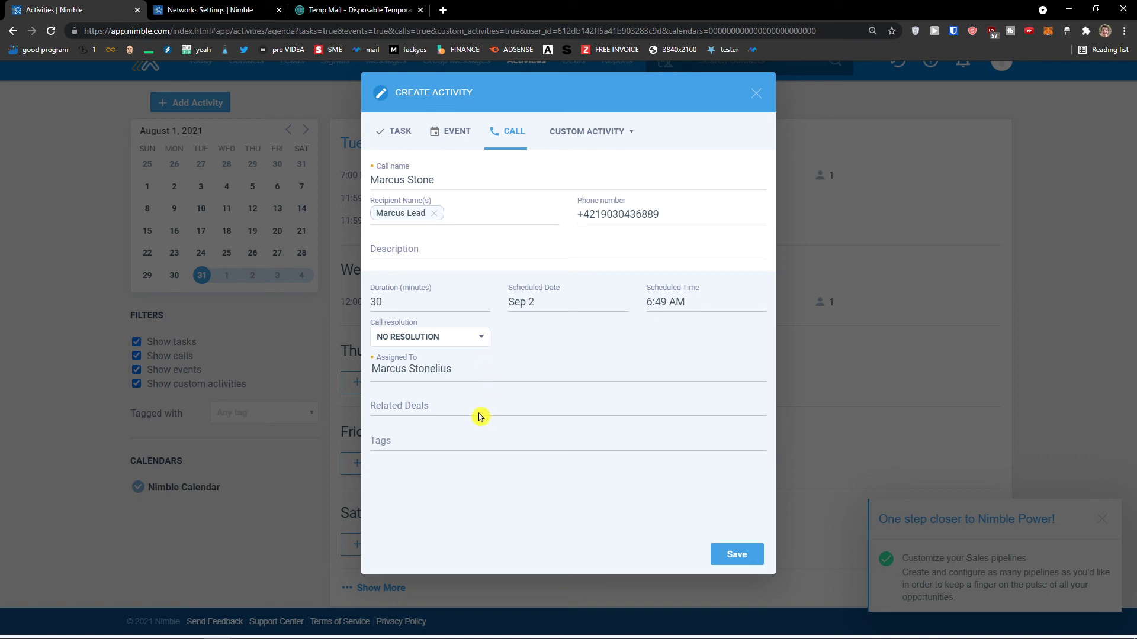
{"action": "left_click", "coordinate": [747, 561]}
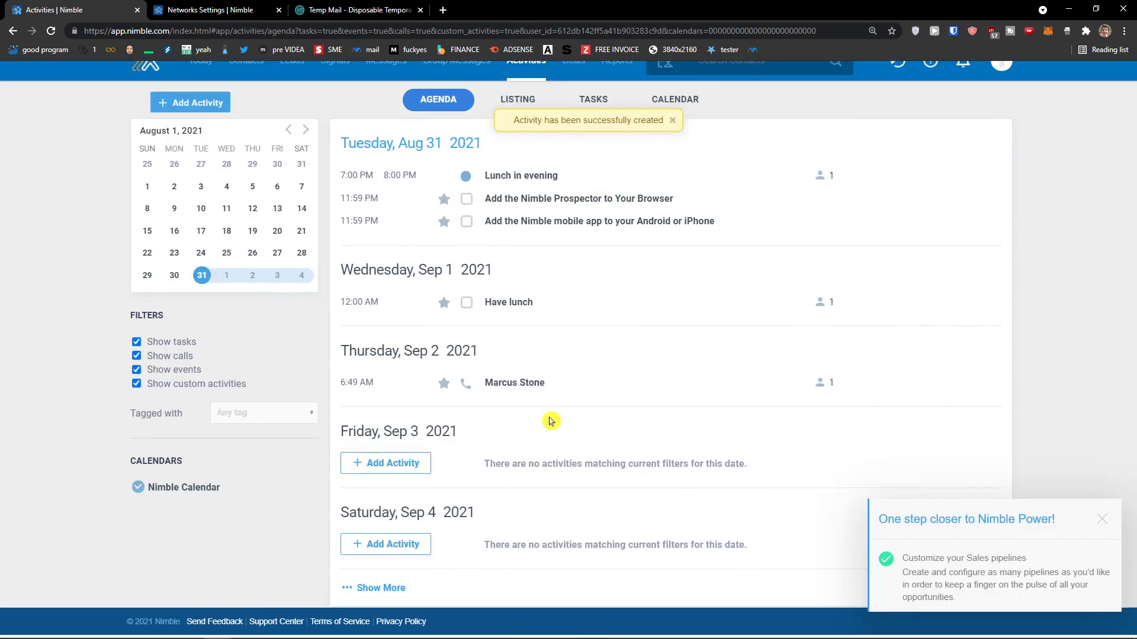
Return to the top of the agenda and switch to the Deals pipeline board.
{"action": "scroll", "coordinate": [509, 385], "scroll_direction": "up", "scroll_amount": 1}
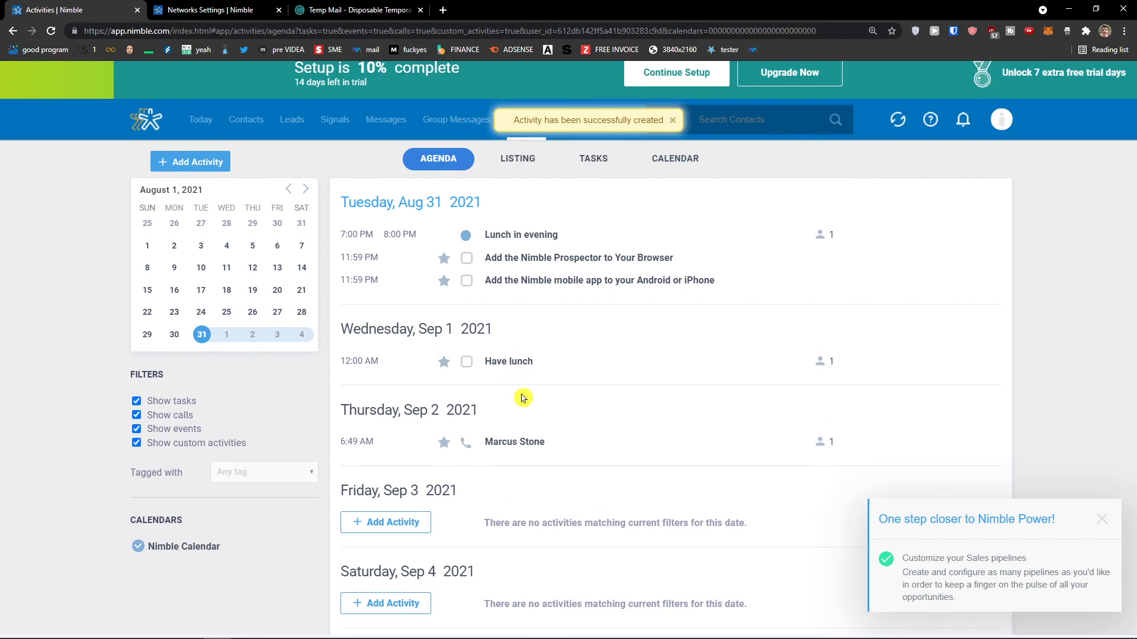
{"action": "scroll", "coordinate": [586, 431], "scroll_direction": "down", "scroll_amount": 1}
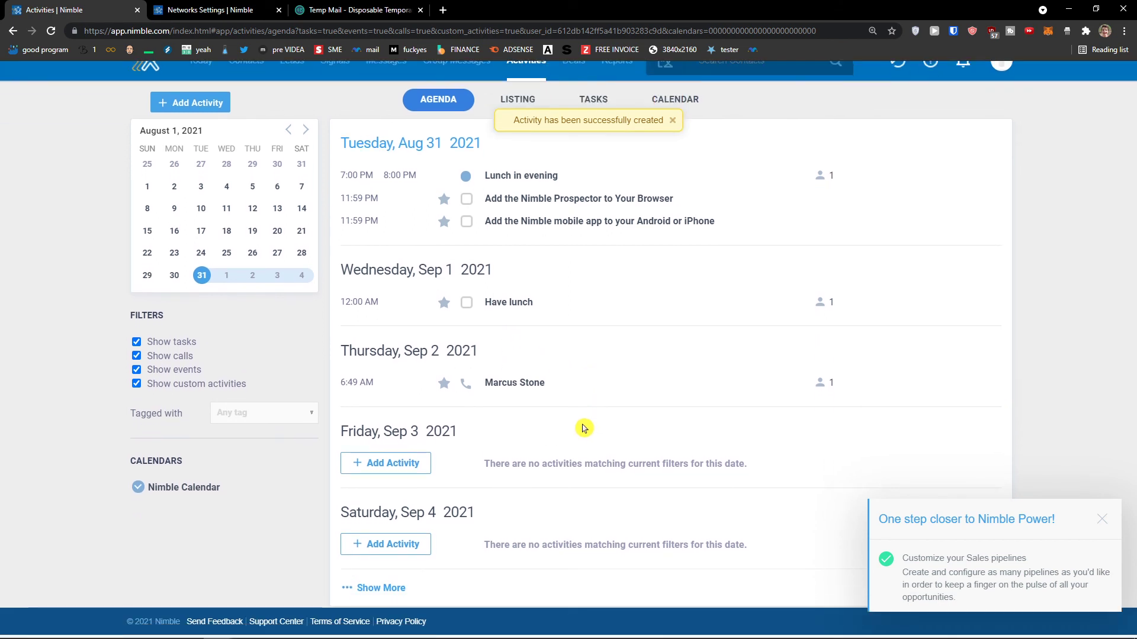
{"action": "scroll", "coordinate": [581, 429], "scroll_direction": "up", "scroll_amount": 1}
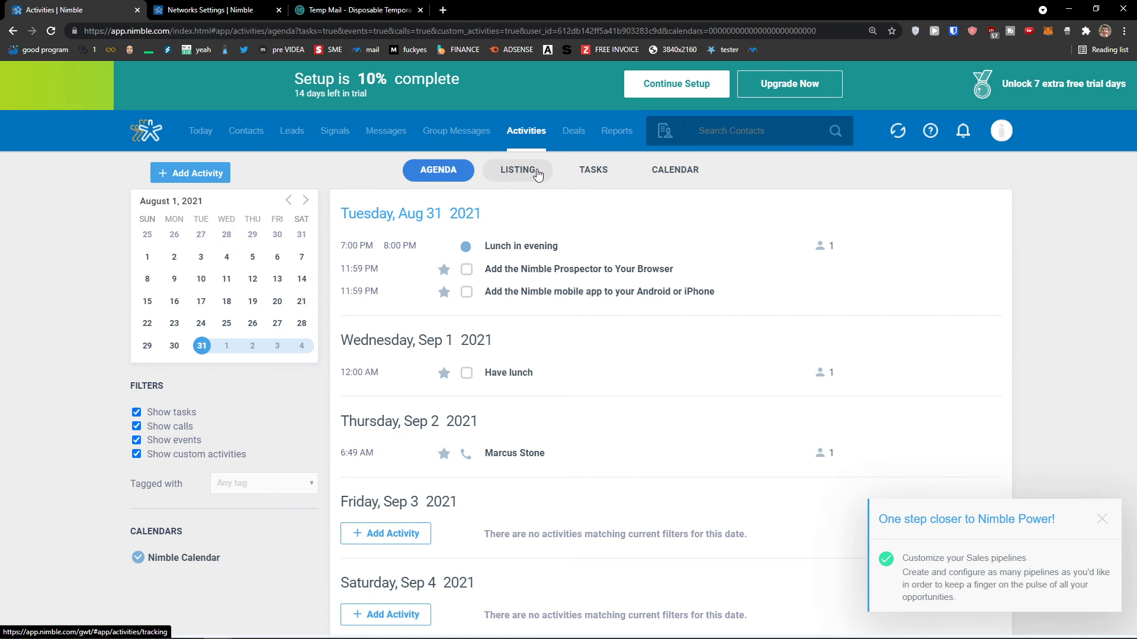
{"action": "left_click", "coordinate": [569, 132]}
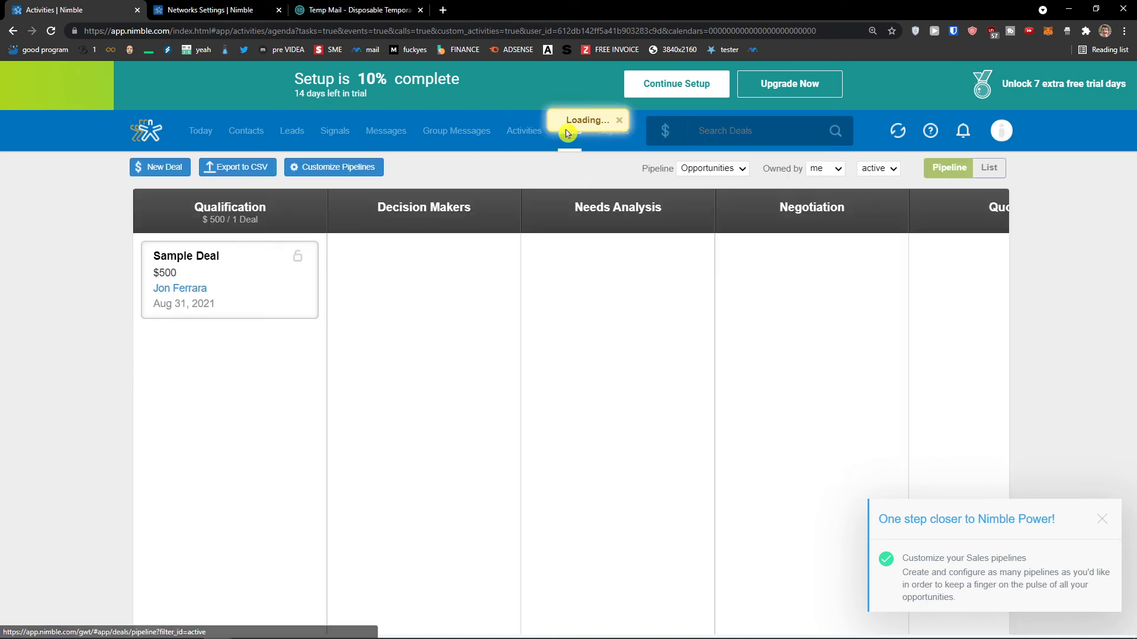
Show the Reports dashboard with this month's 1 won deal and $5,000 average per win.
{"action": "left_click", "coordinate": [604, 137]}
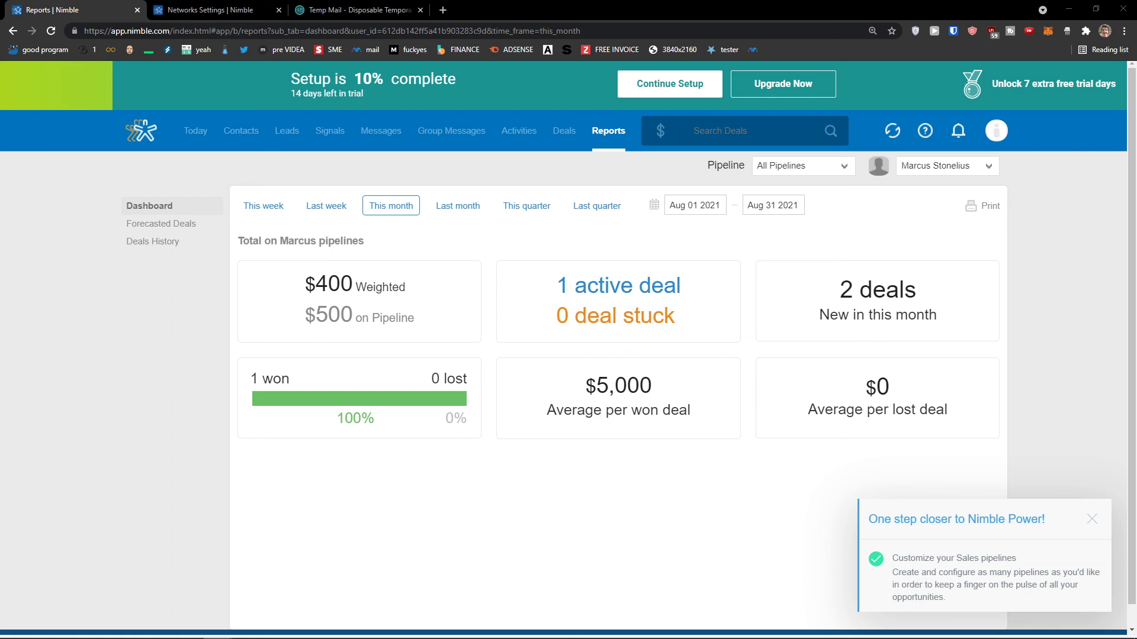
{"action": "key", "text": "super"}
{"action": "key", "text": "super"}
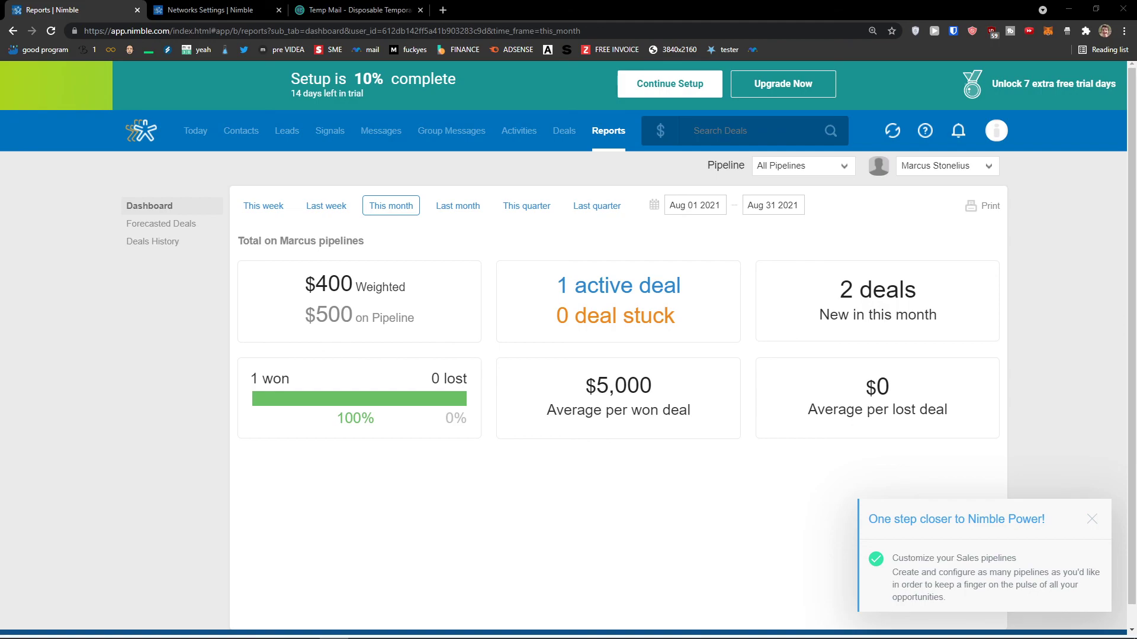